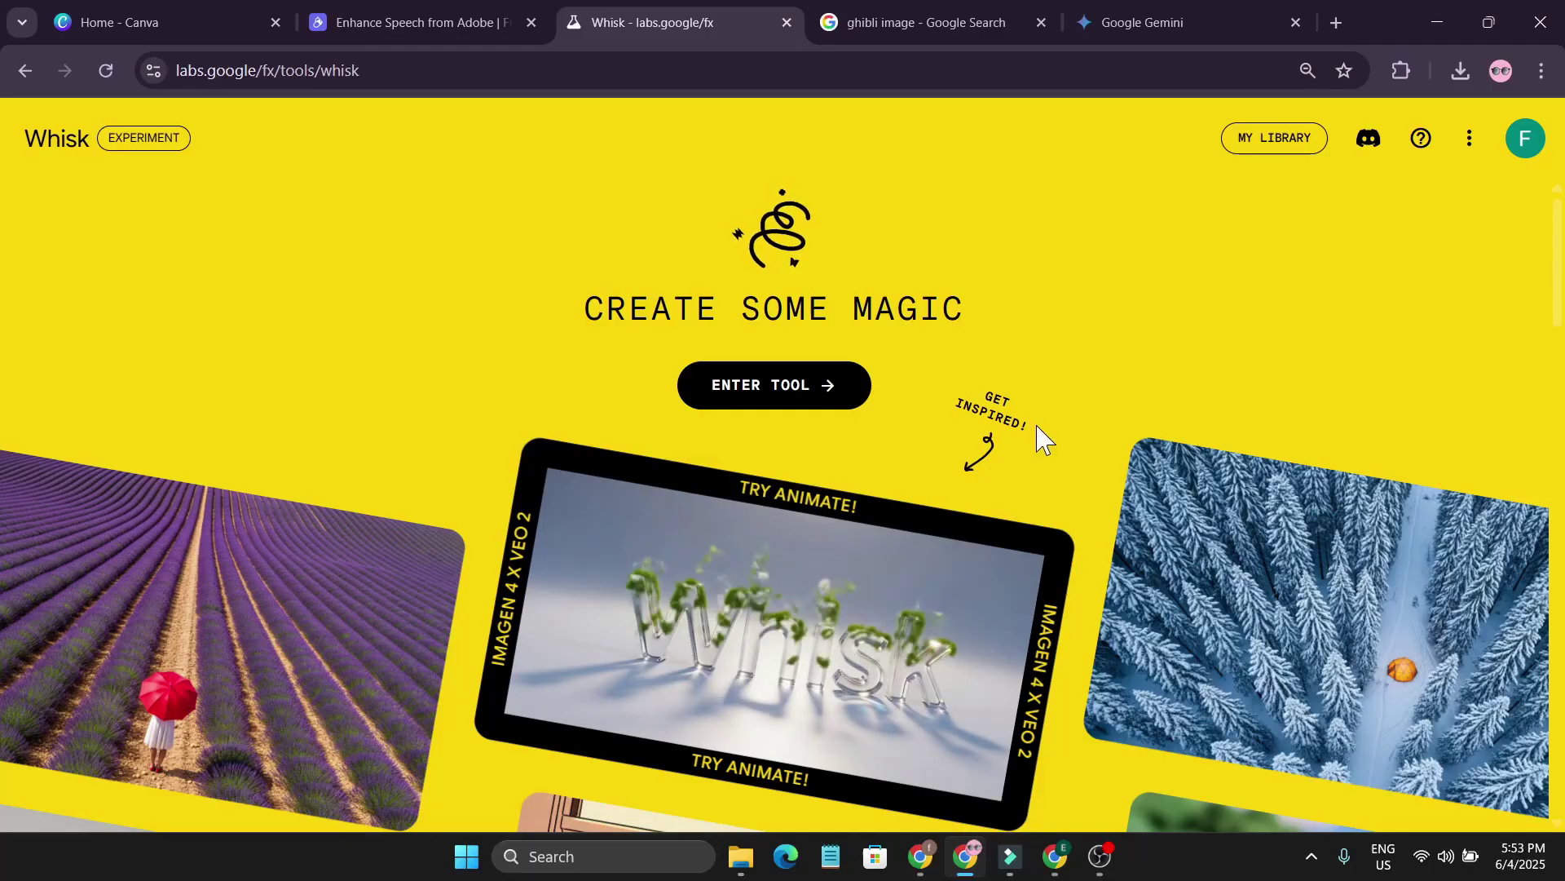
{"action": "scroll", "coordinate": [1044, 440], "scroll_direction": "down", "scroll_amount": 10}
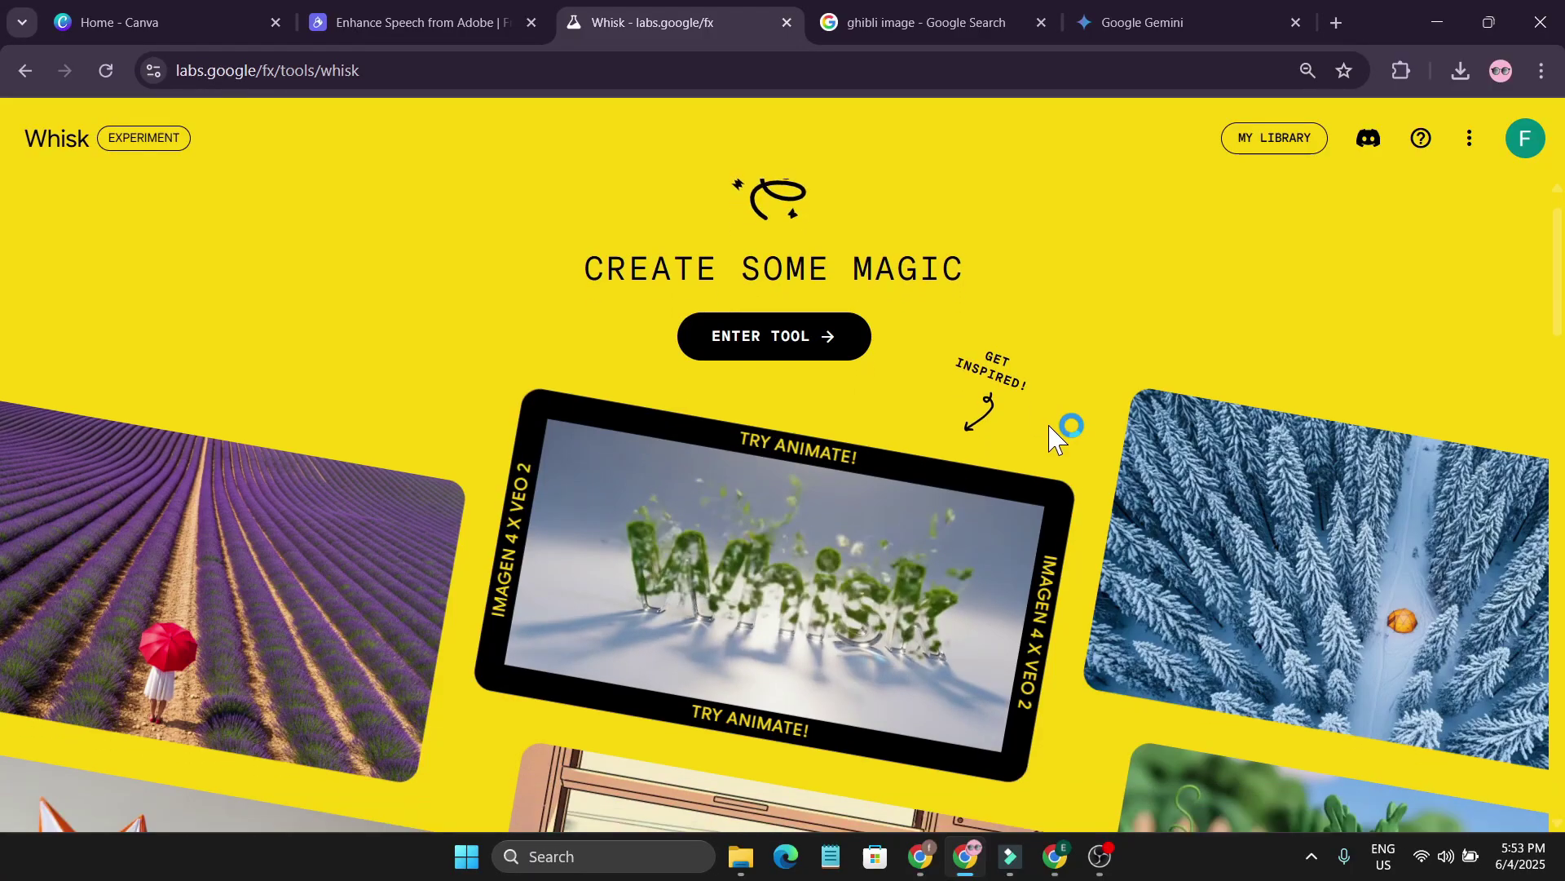
{"action": "scroll", "coordinate": [1026, 512], "scroll_direction": "up", "scroll_amount": 10}
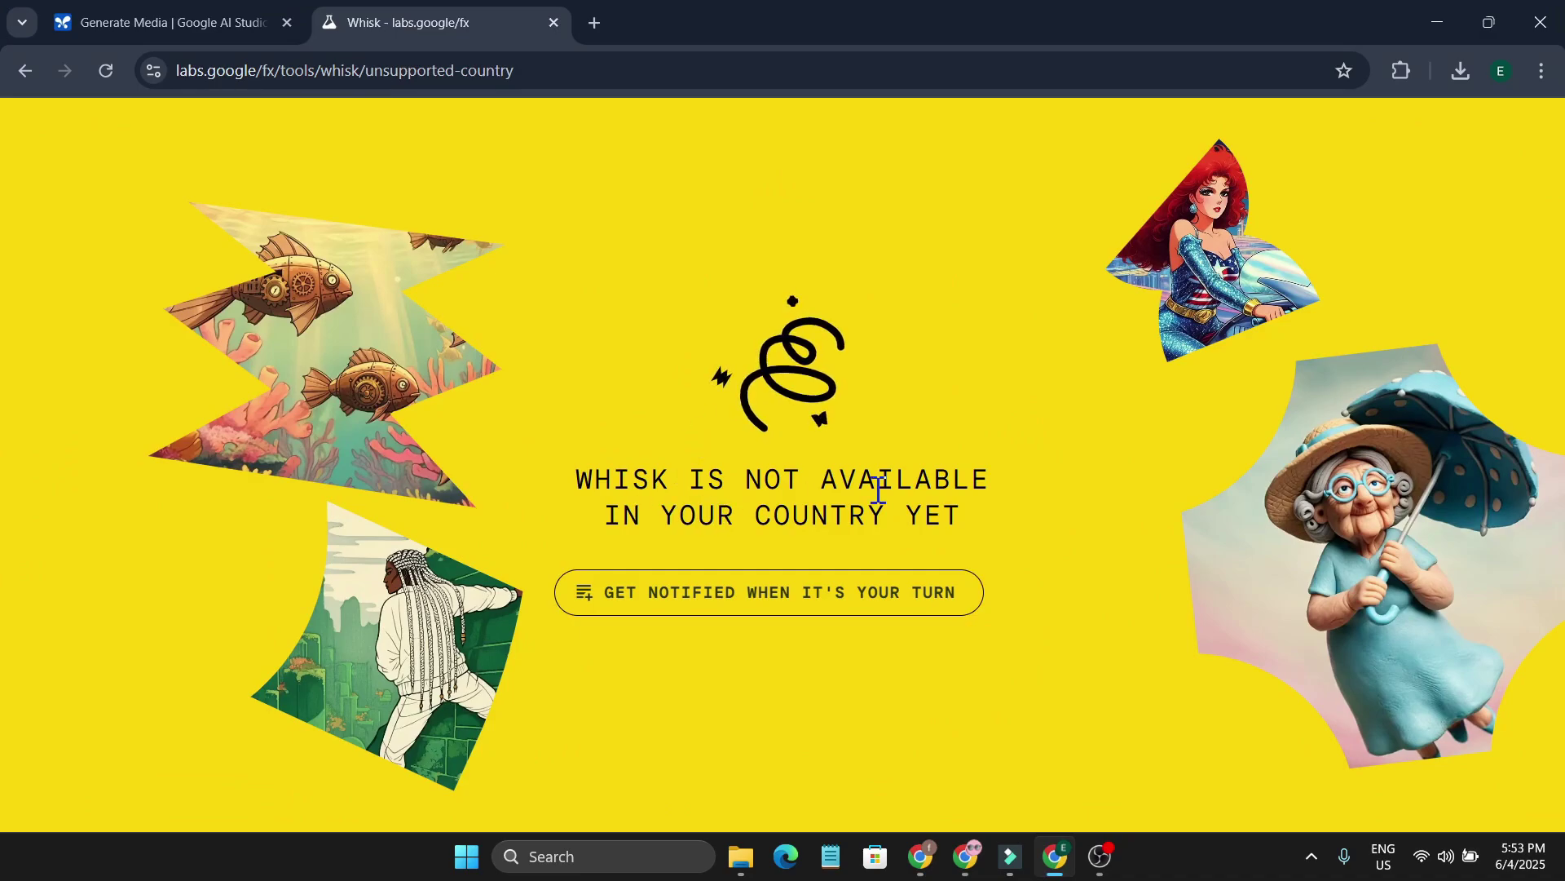
{"action": "key", "text": "alt+Tab"}
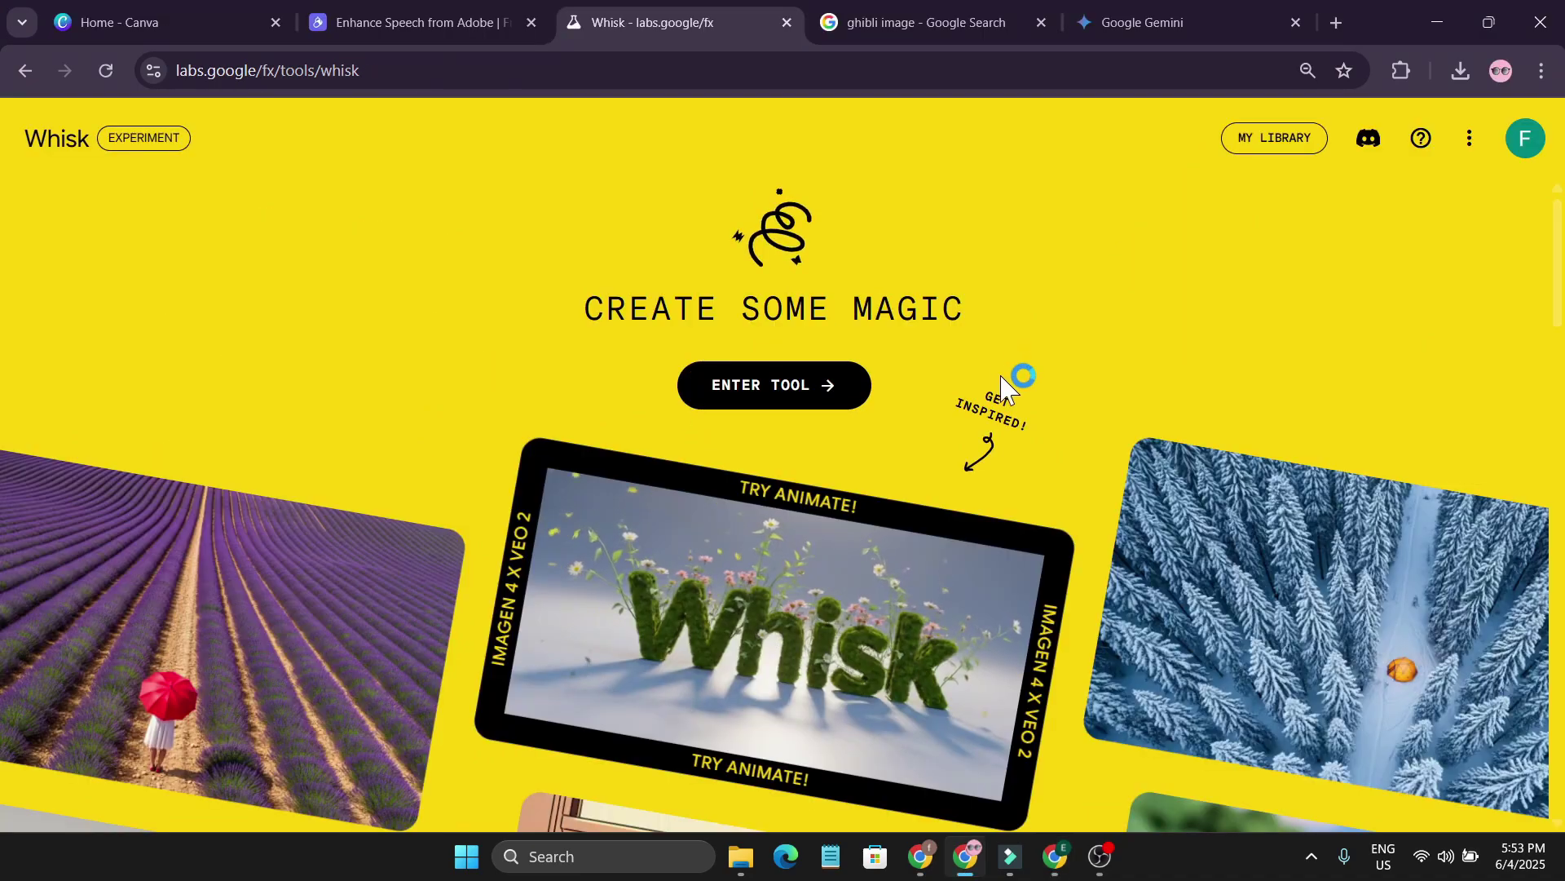
{"action": "left_click", "coordinate": [1400, 71]}
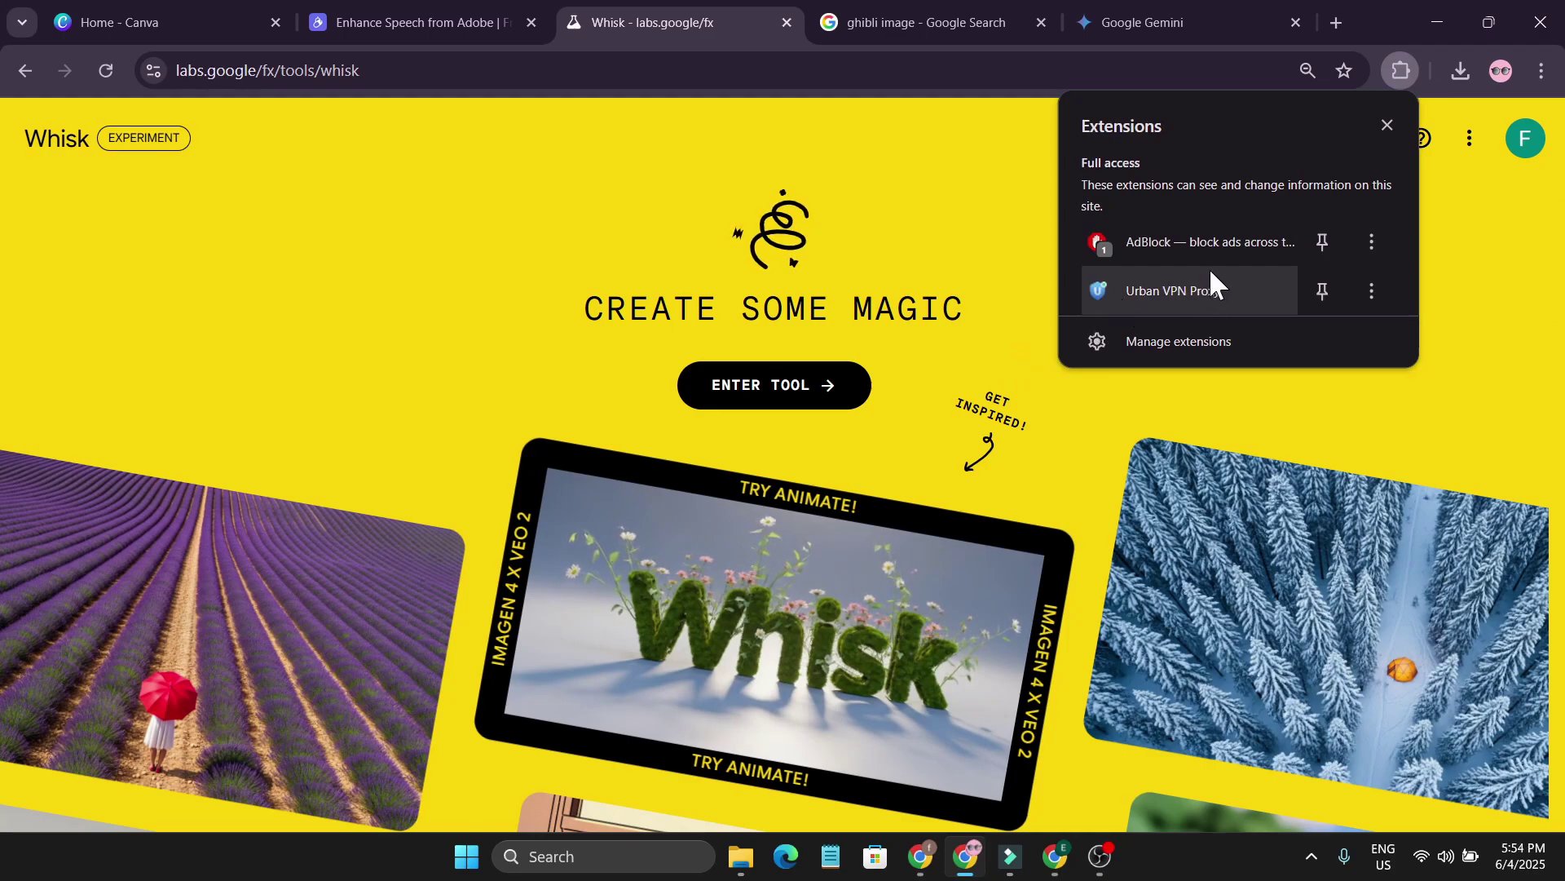
{"action": "left_click", "coordinate": [1187, 290]}
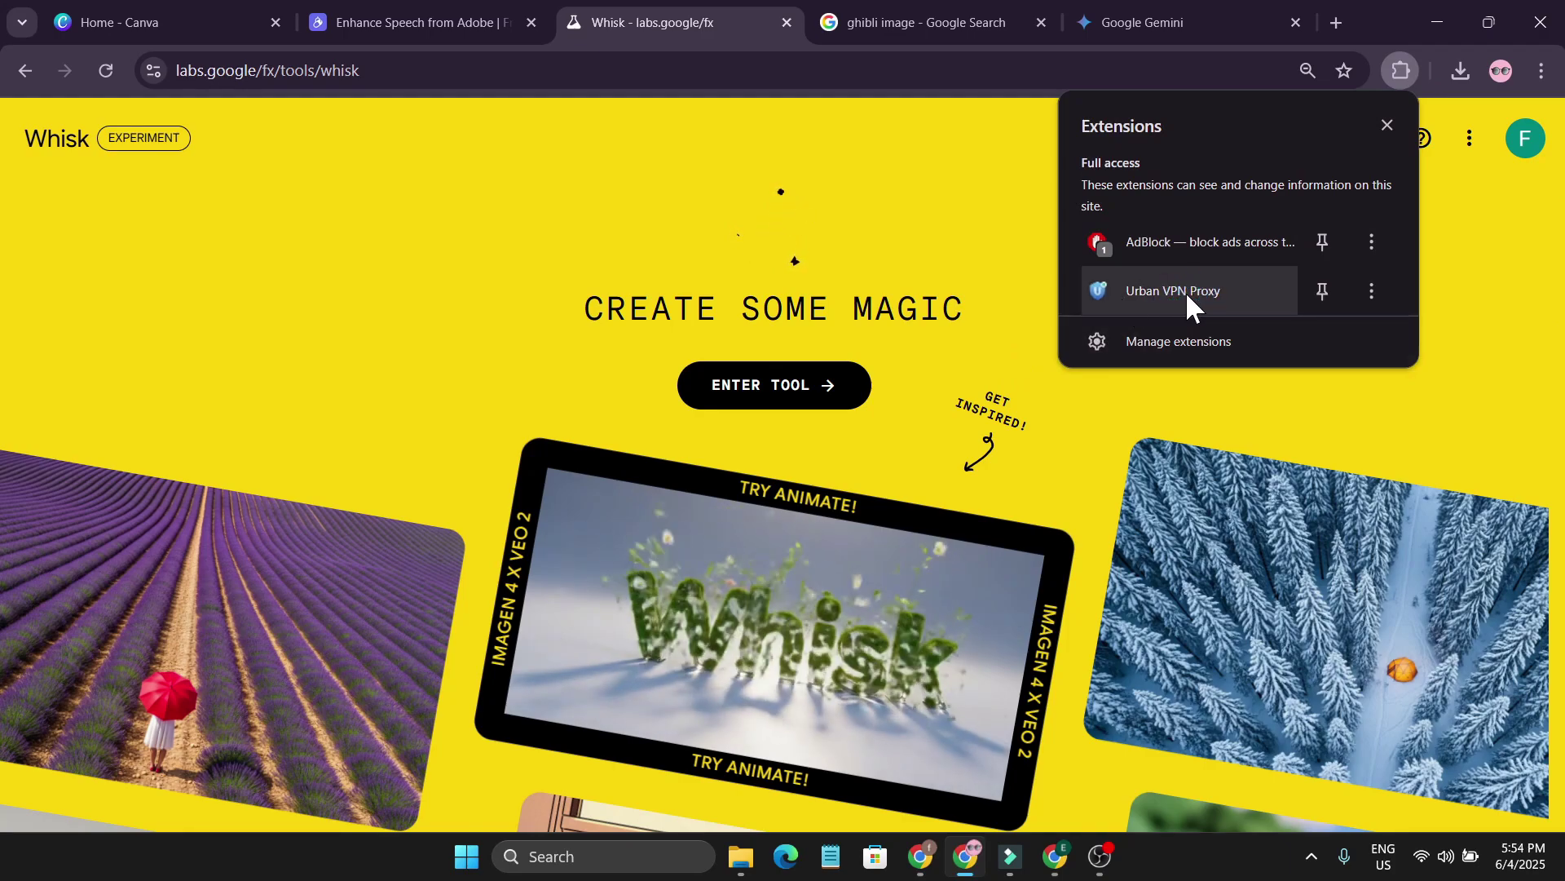
{"action": "left_click", "coordinate": [926, 365]}
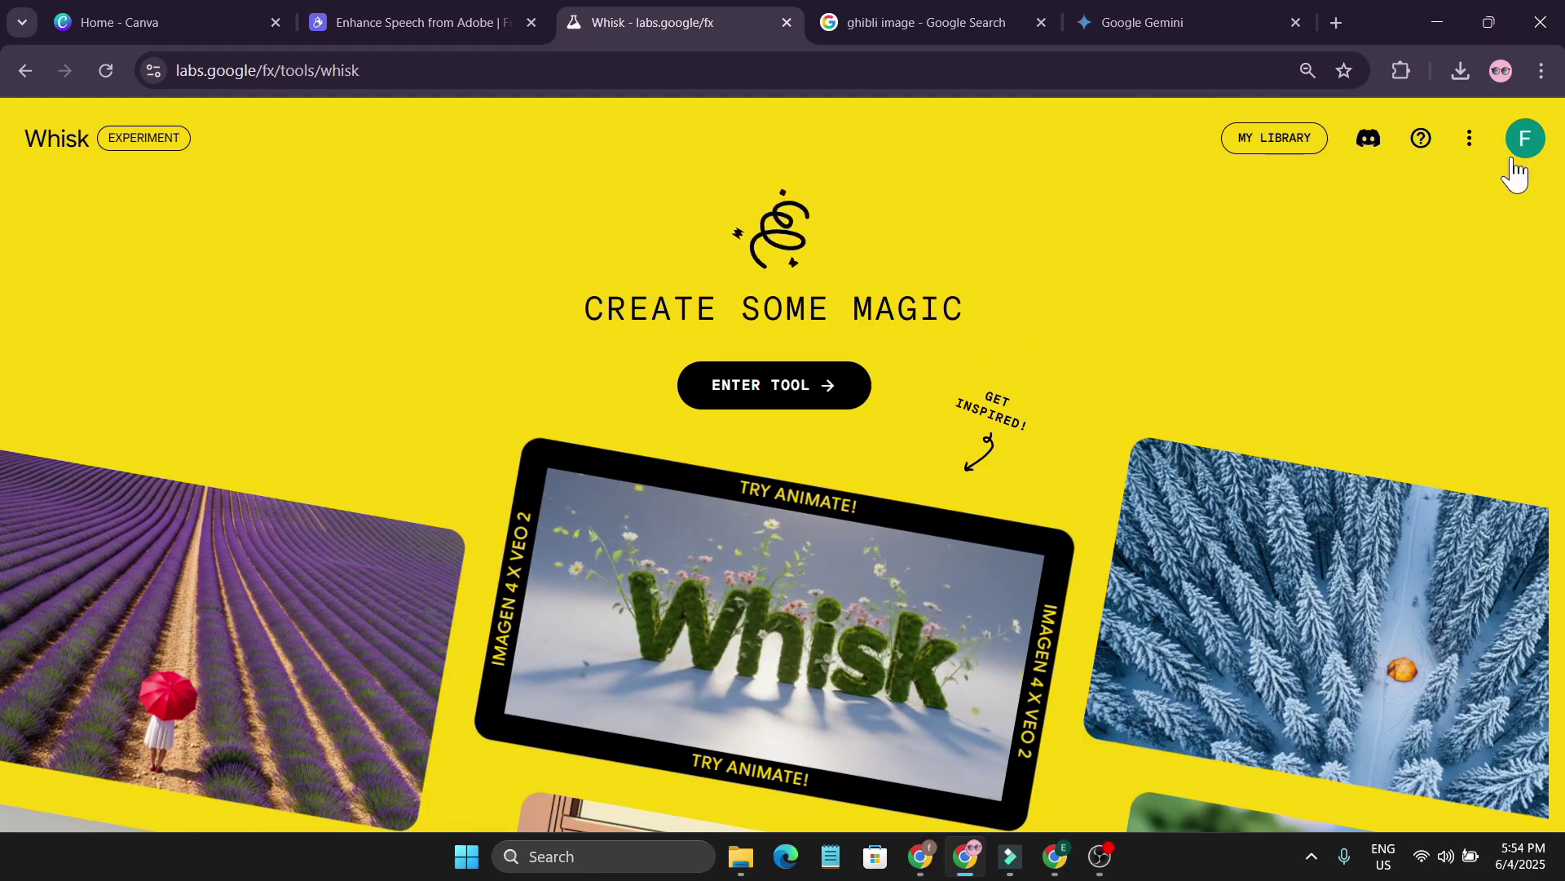
{"action": "left_click", "coordinate": [779, 402]}
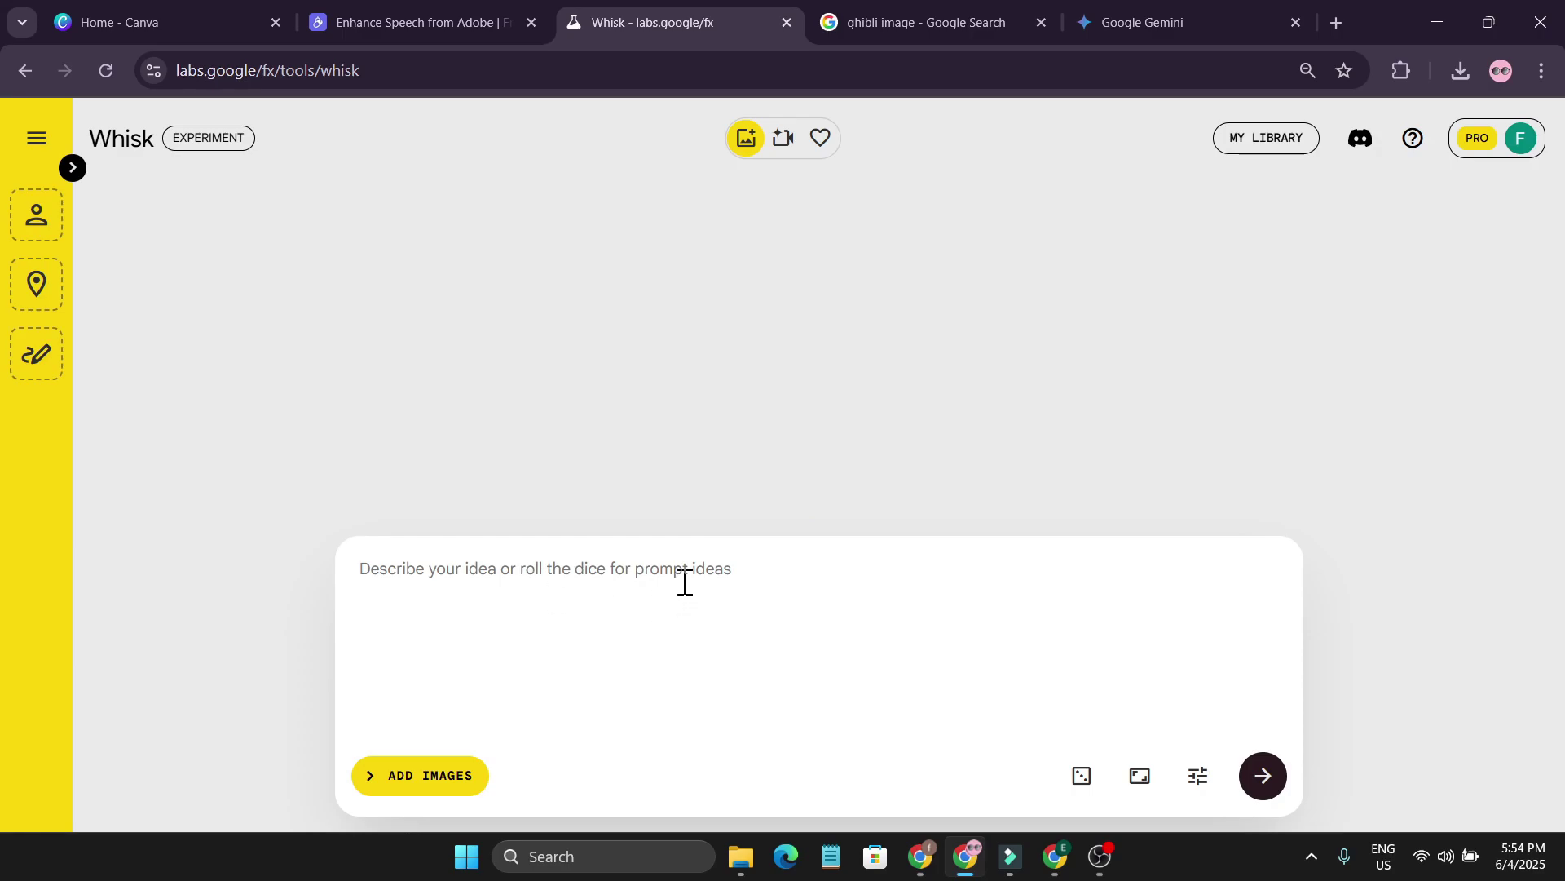
Reroll random prompts until the crowned-lion cinematic photo idea appears.
{"action": "left_click", "coordinate": [1084, 779]}
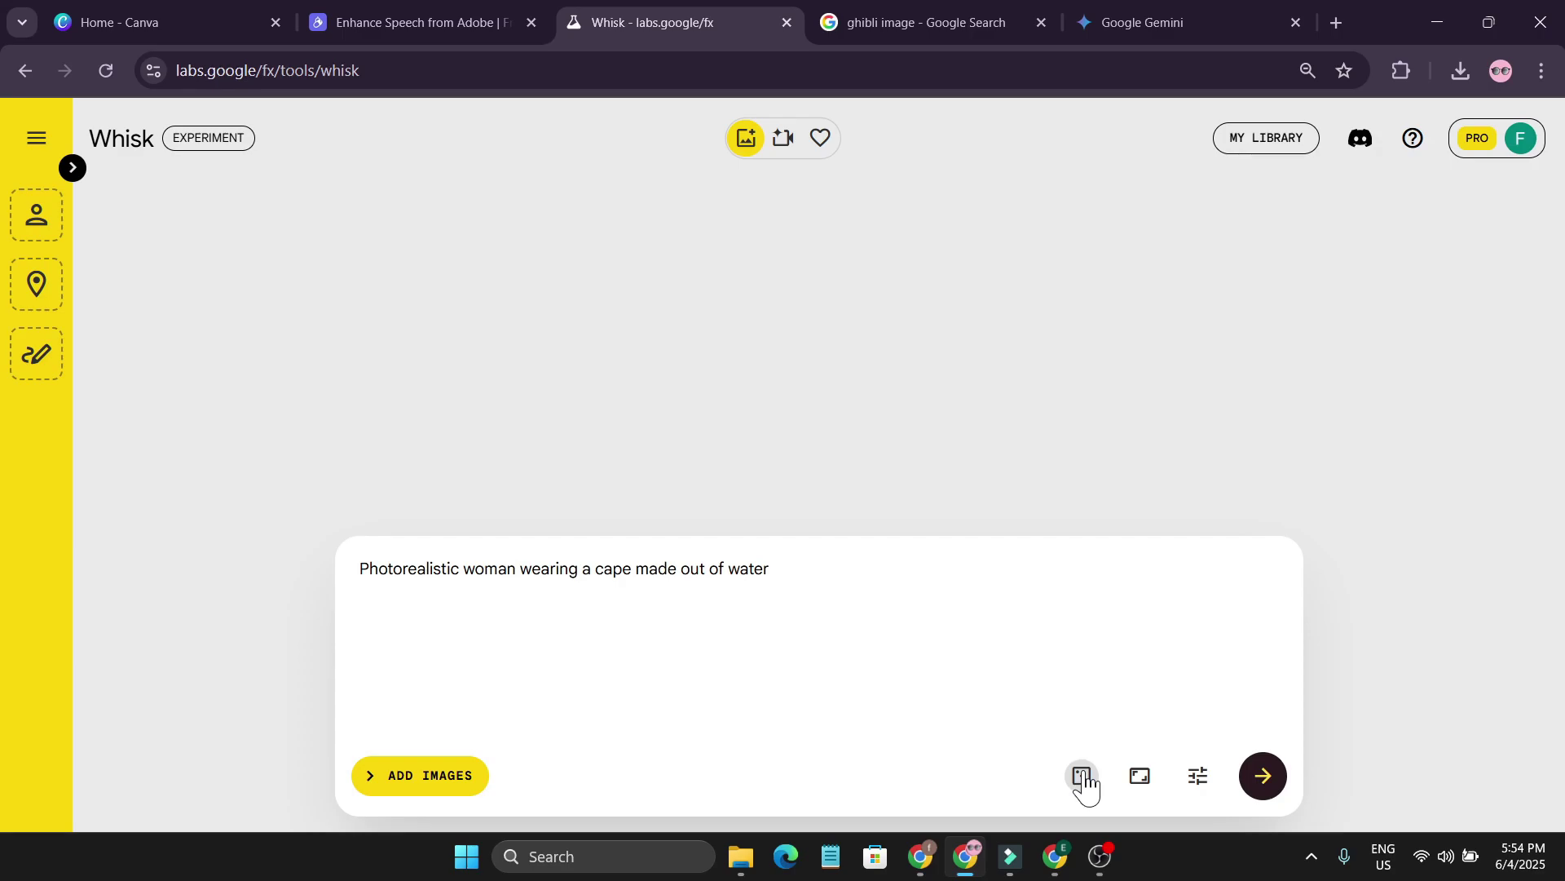
{"action": "left_click", "coordinate": [1085, 778]}
{"action": "left_click", "coordinate": [1085, 779]}
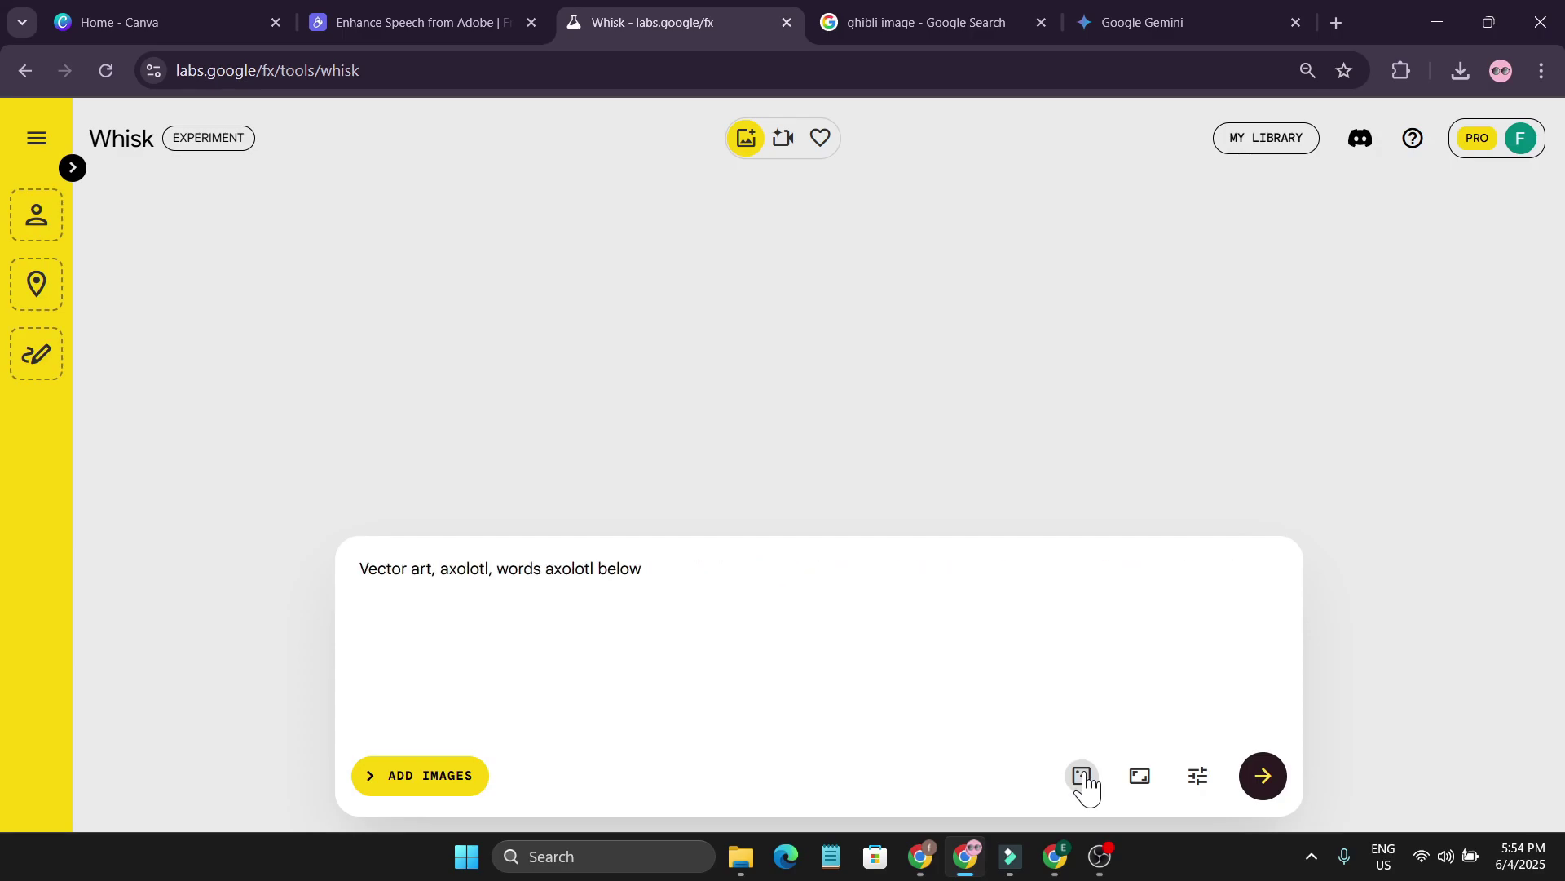
{"action": "left_click", "coordinate": [1084, 778]}
{"action": "left_click", "coordinate": [1084, 779]}
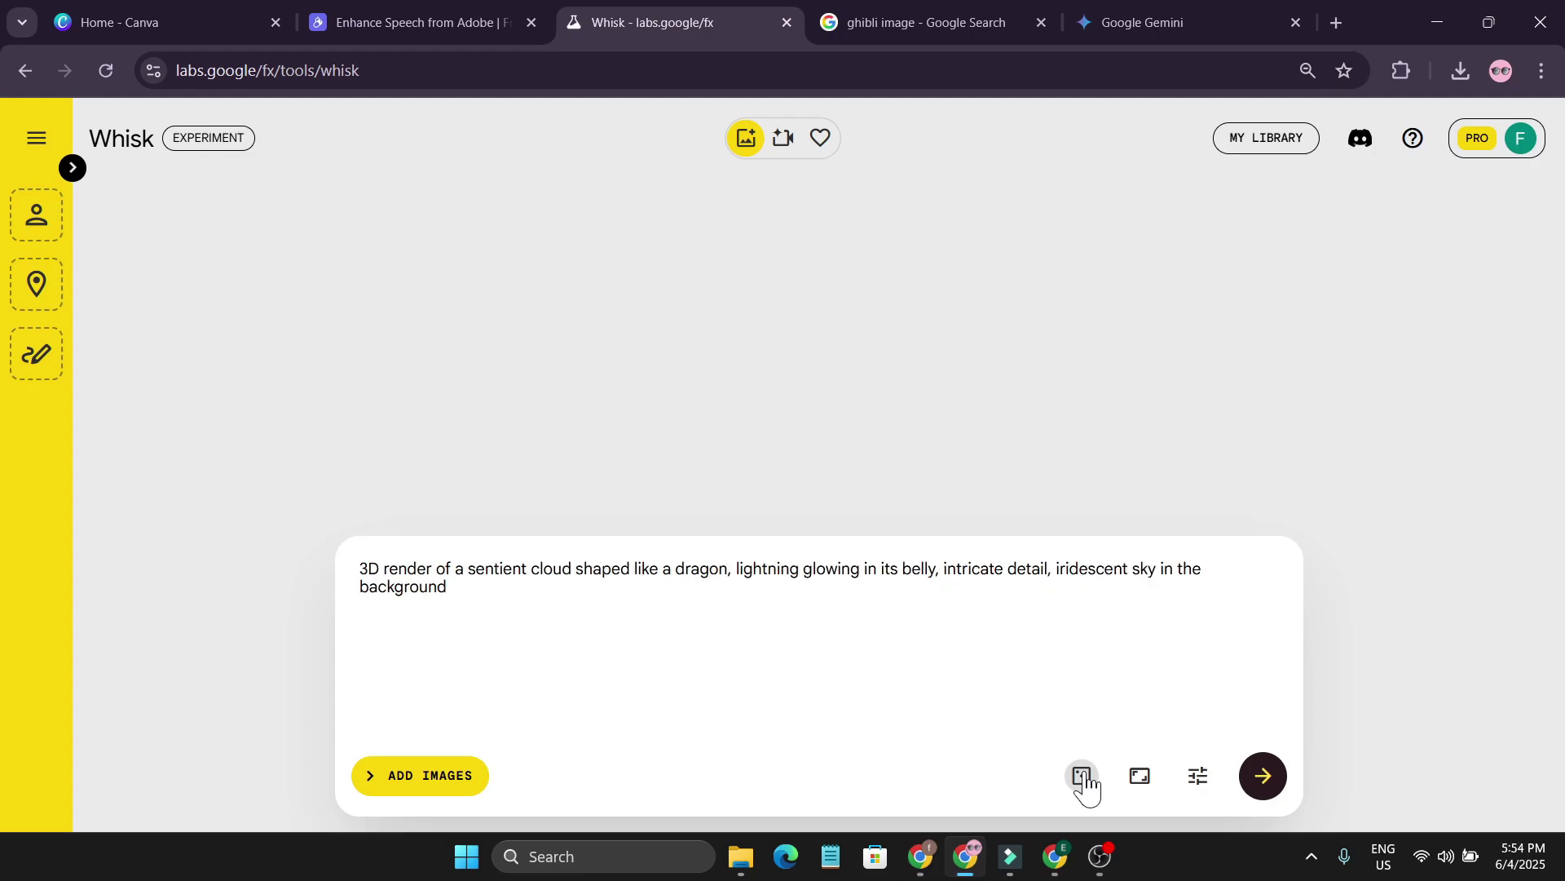
{"action": "left_click", "coordinate": [1084, 779]}
{"action": "left_click", "coordinate": [1084, 779]}
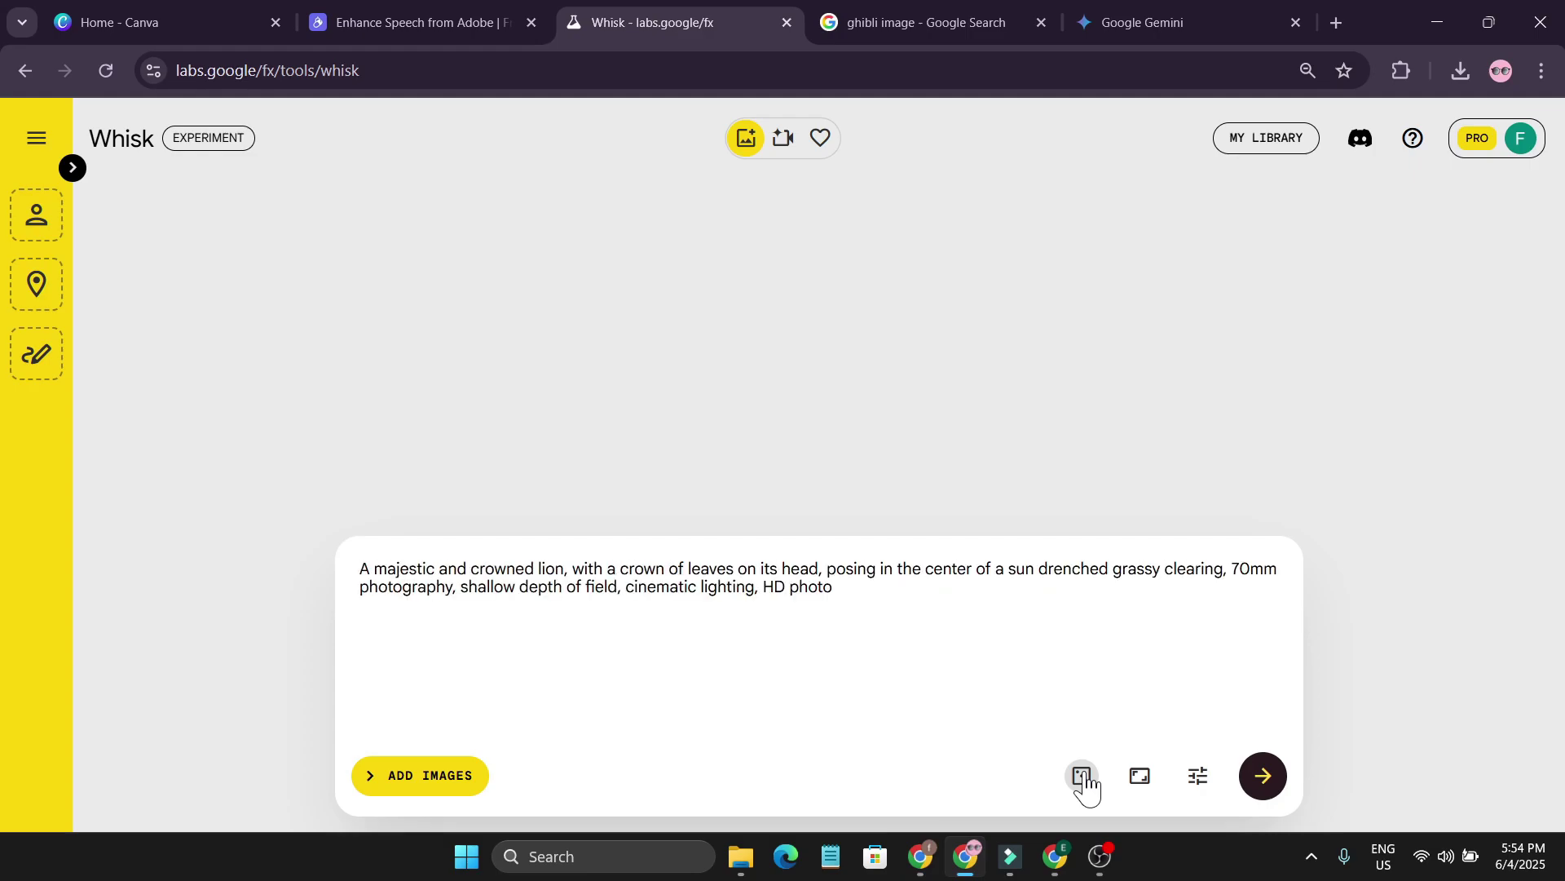
Look over the aspect ratio choices and the seed and model settings without changing them.
{"action": "left_click", "coordinate": [1147, 780]}
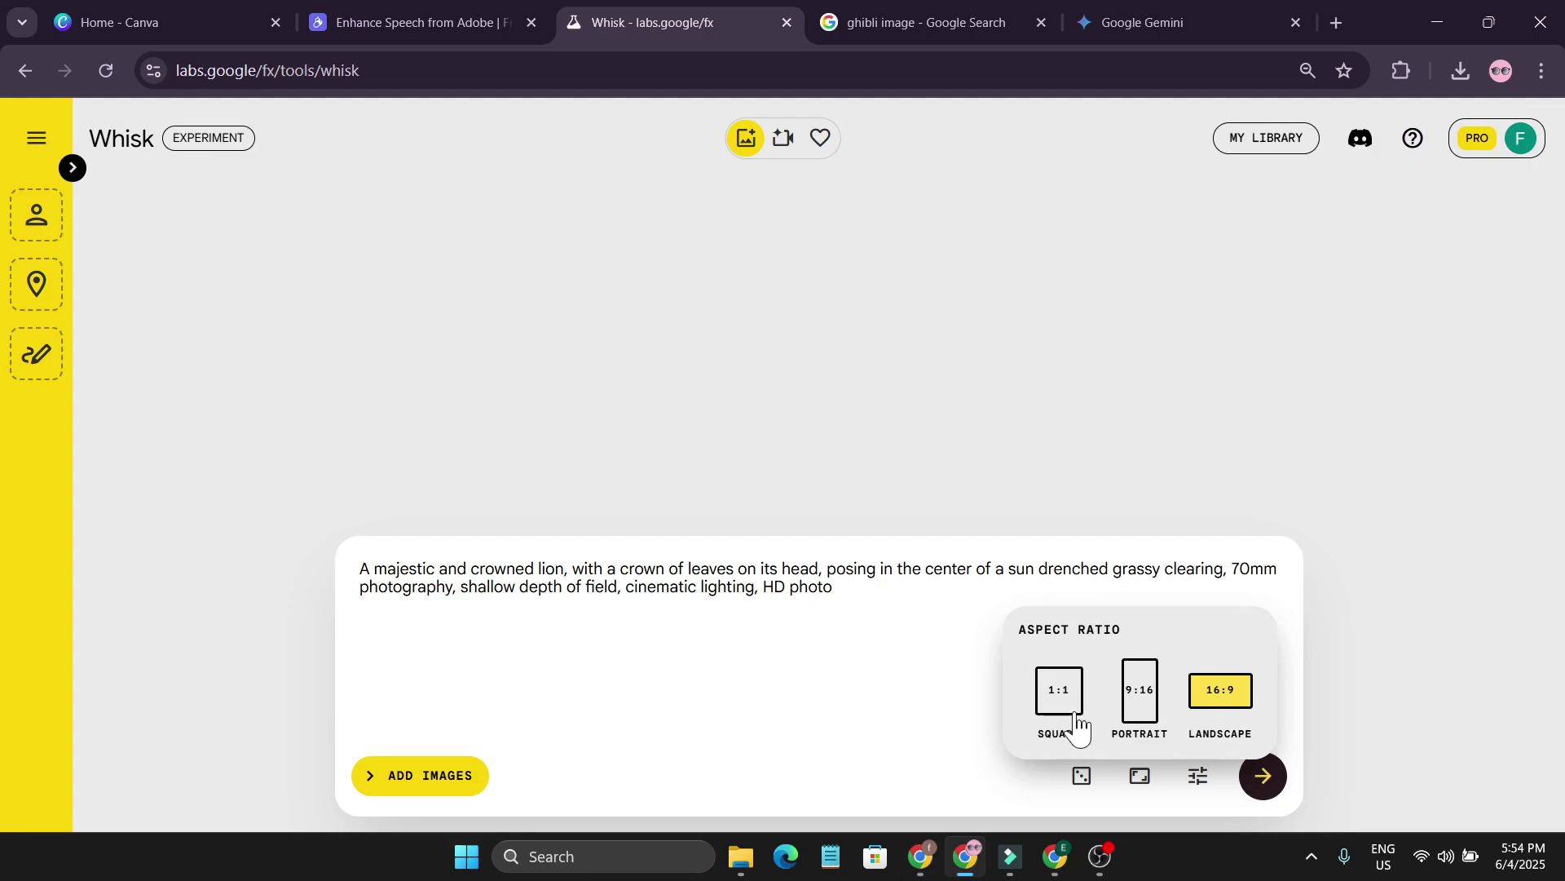
{"action": "left_click", "coordinate": [1141, 776]}
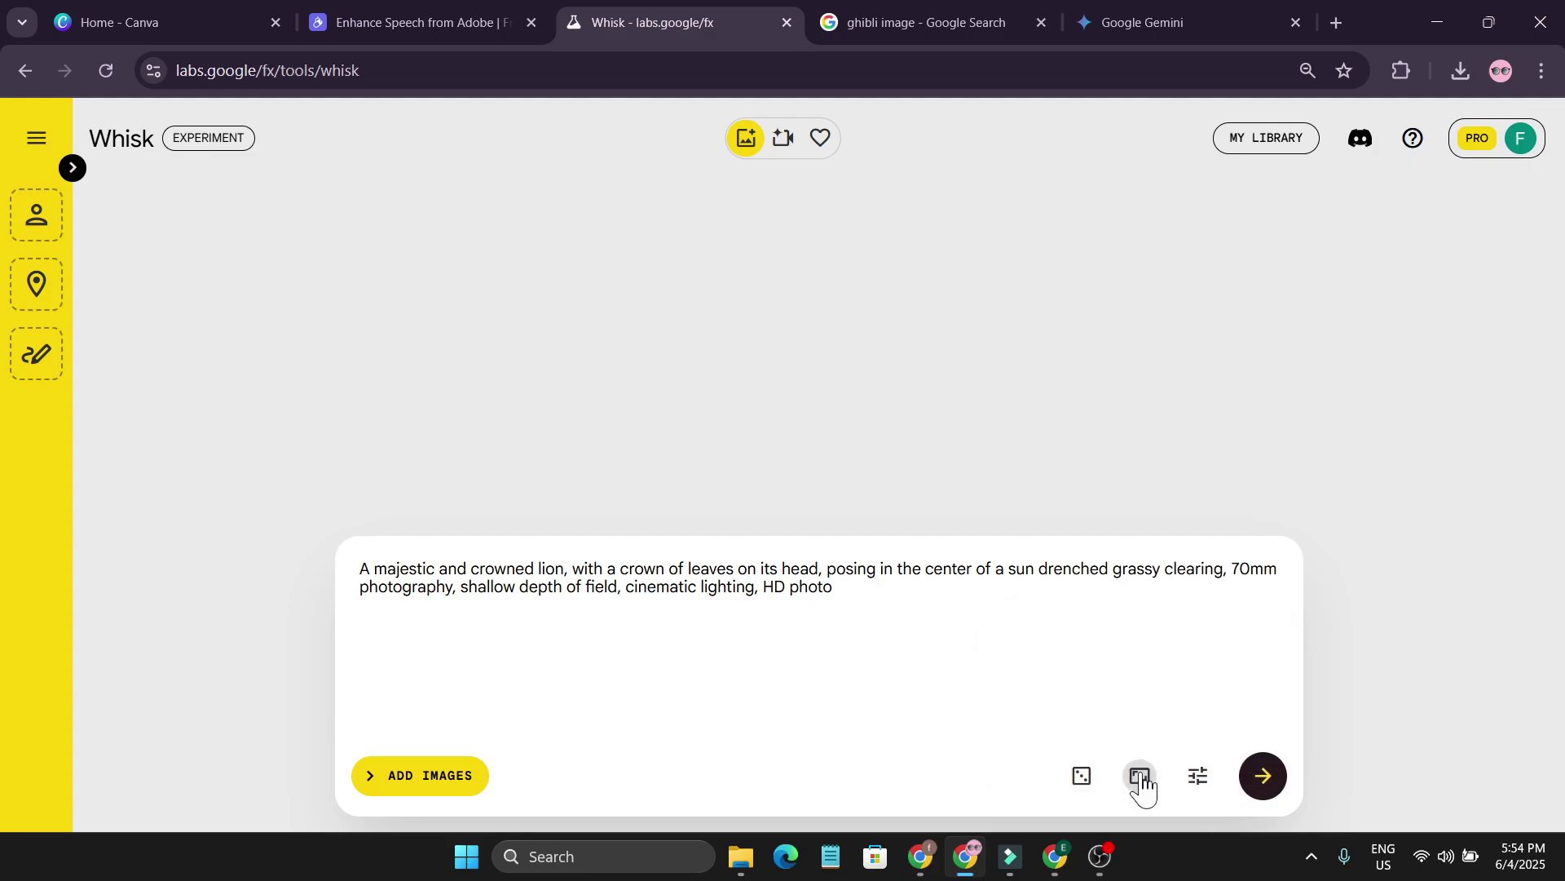
{"action": "left_click", "coordinate": [1198, 775]}
{"action": "left_click", "coordinate": [1300, 687]}
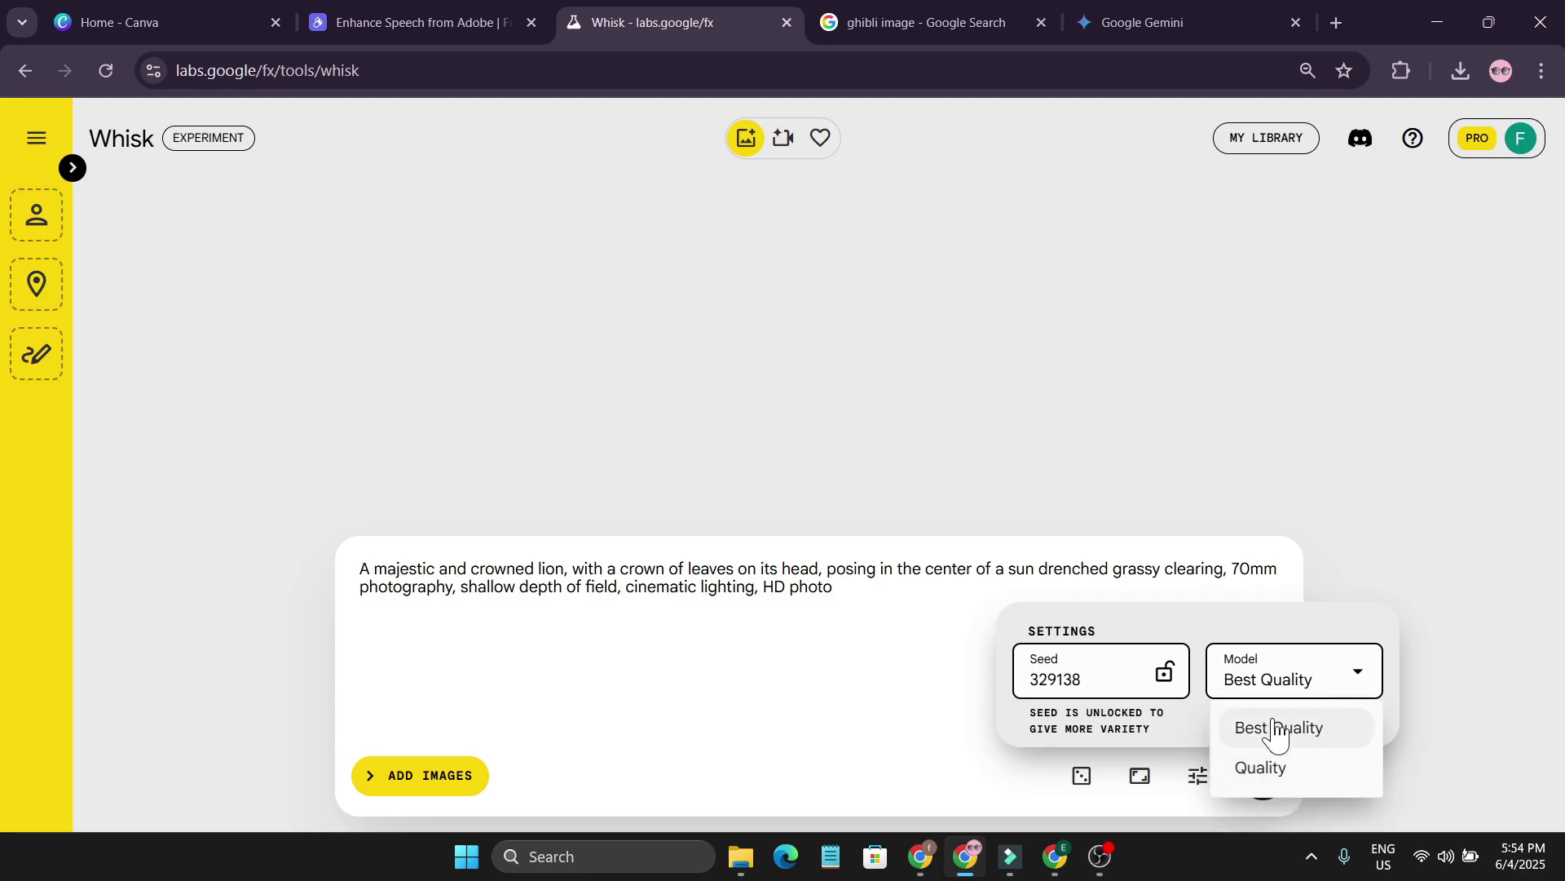
{"action": "left_click", "coordinate": [1200, 779]}
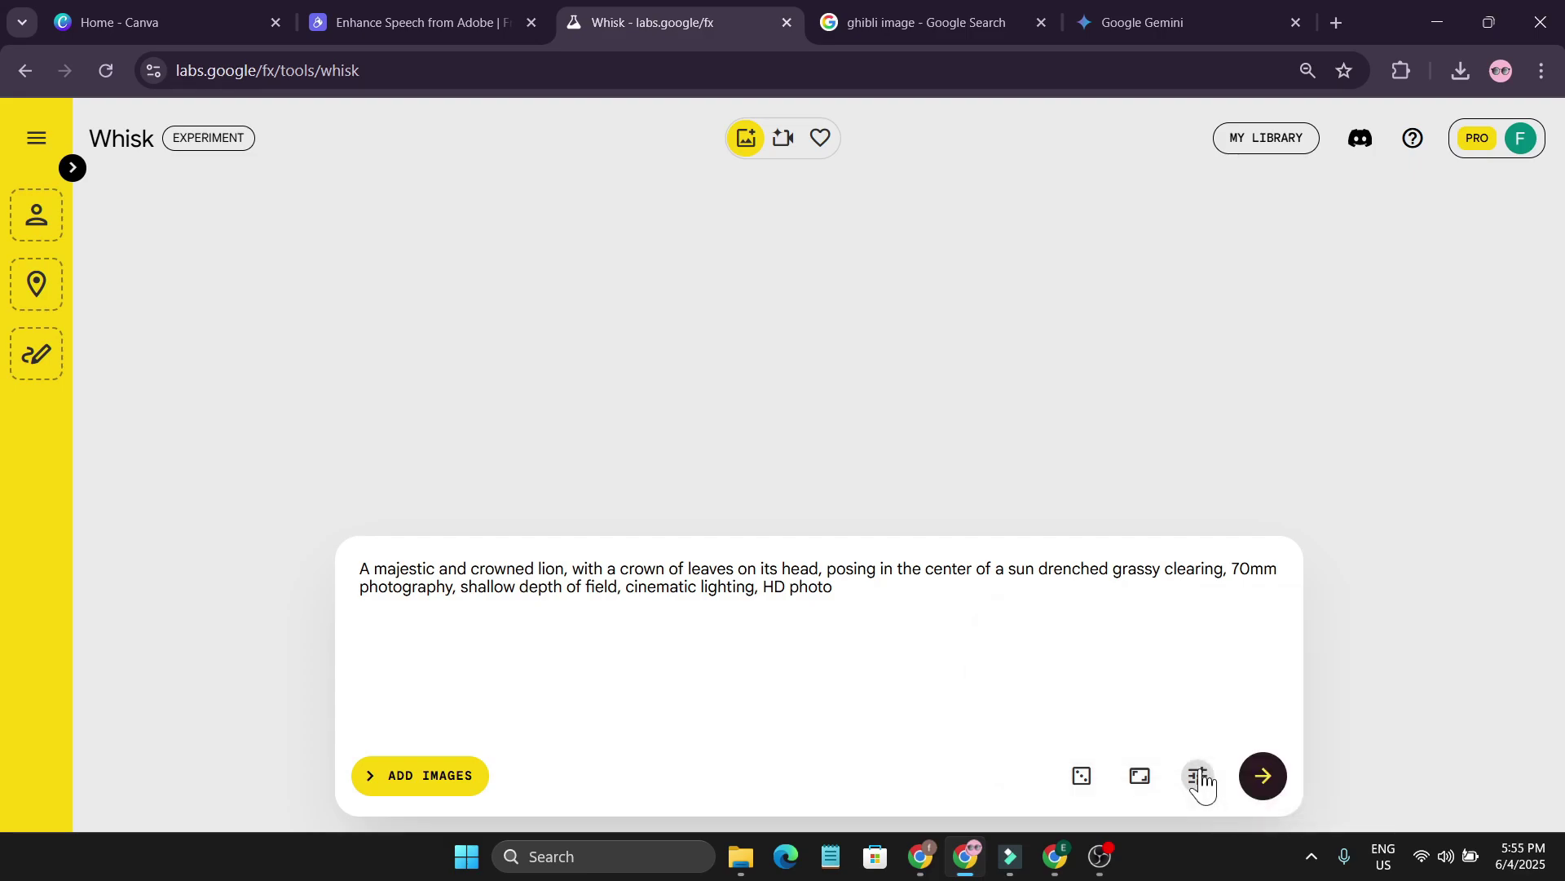
Browse the template presets in the side panel, then close it without choosing one.
{"action": "left_click", "coordinate": [34, 139]}
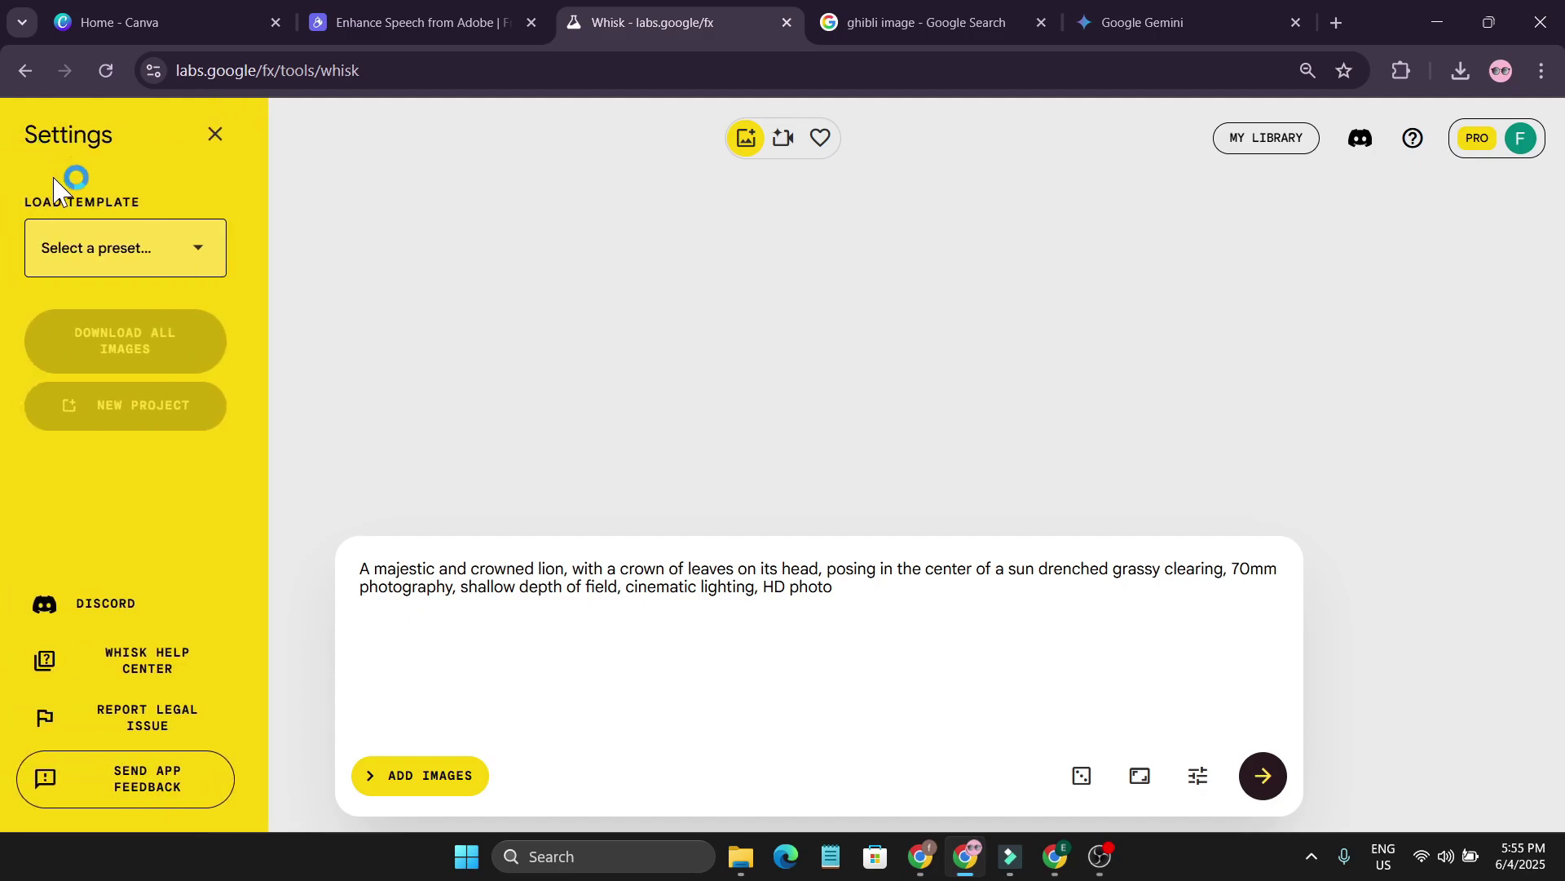
{"action": "left_click", "coordinate": [204, 249]}
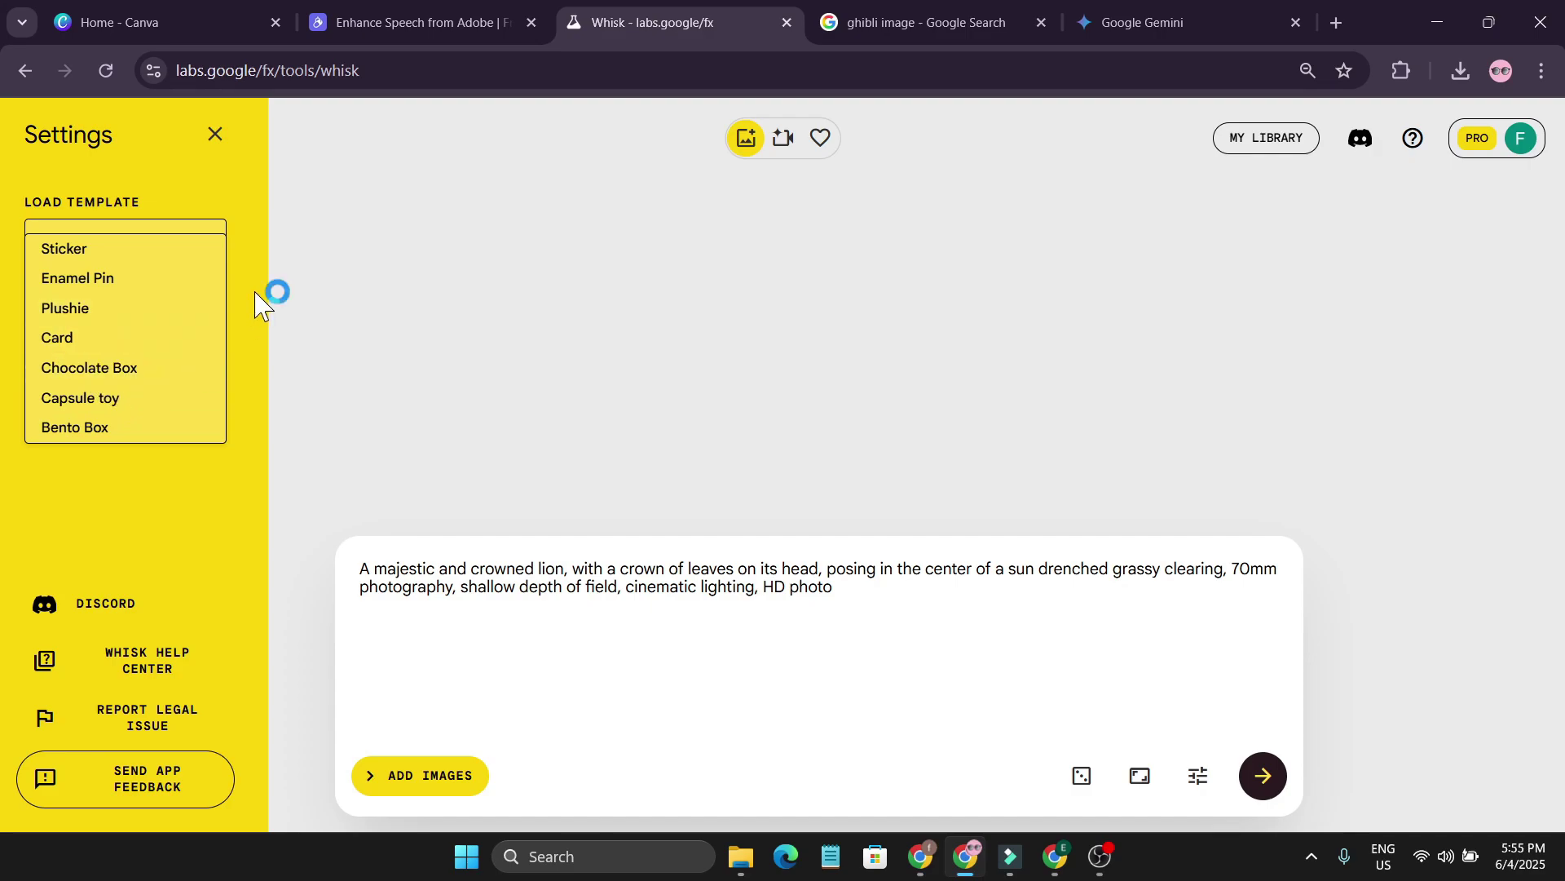
{"action": "left_click", "coordinate": [288, 308]}
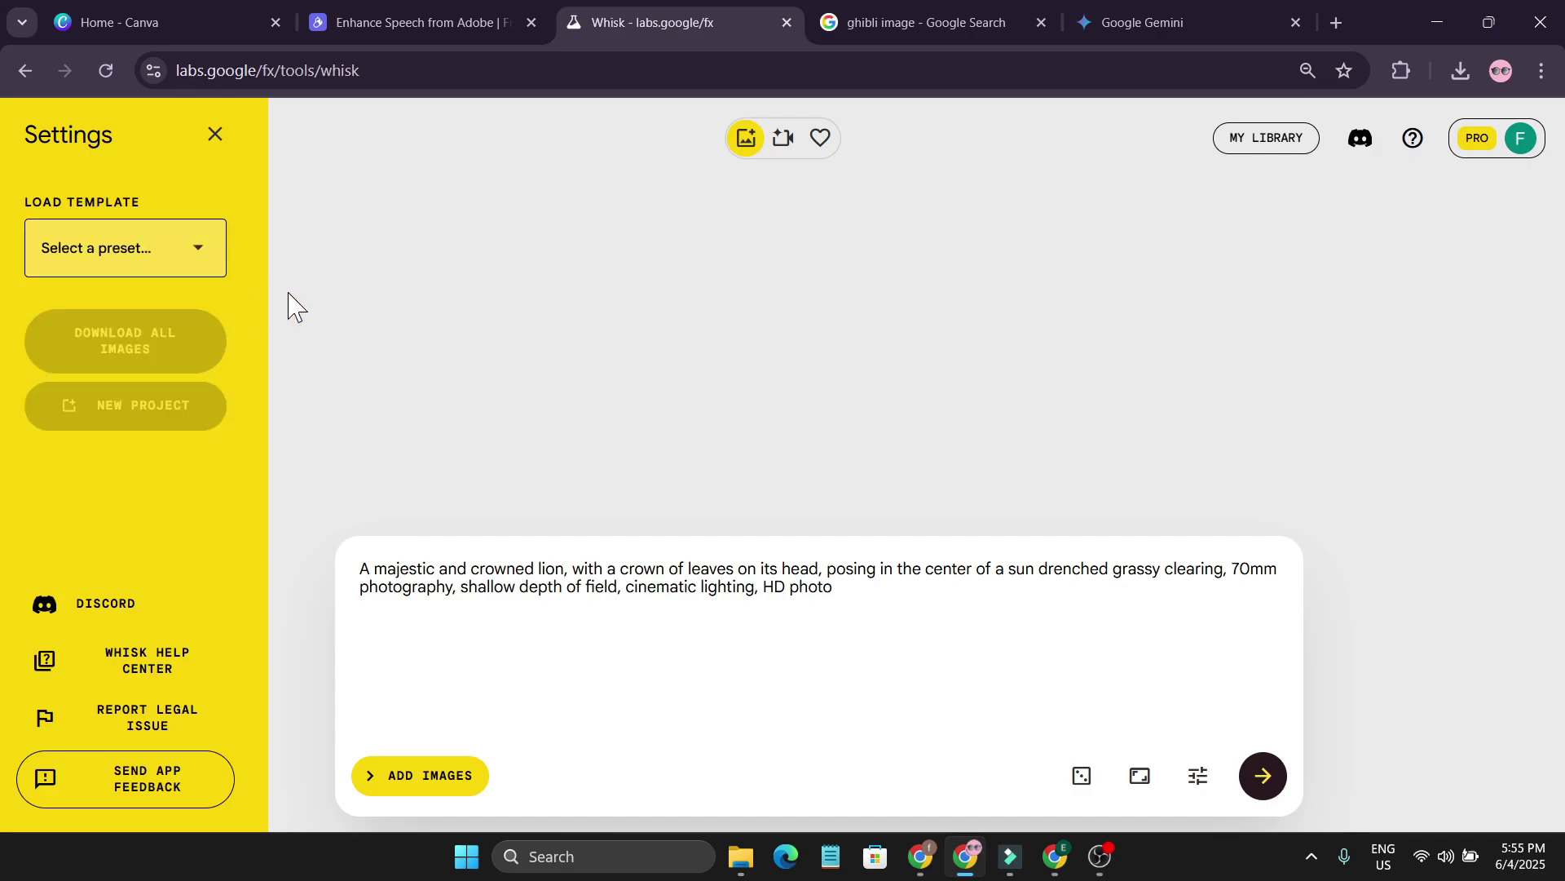
{"action": "key", "text": "Escape"}
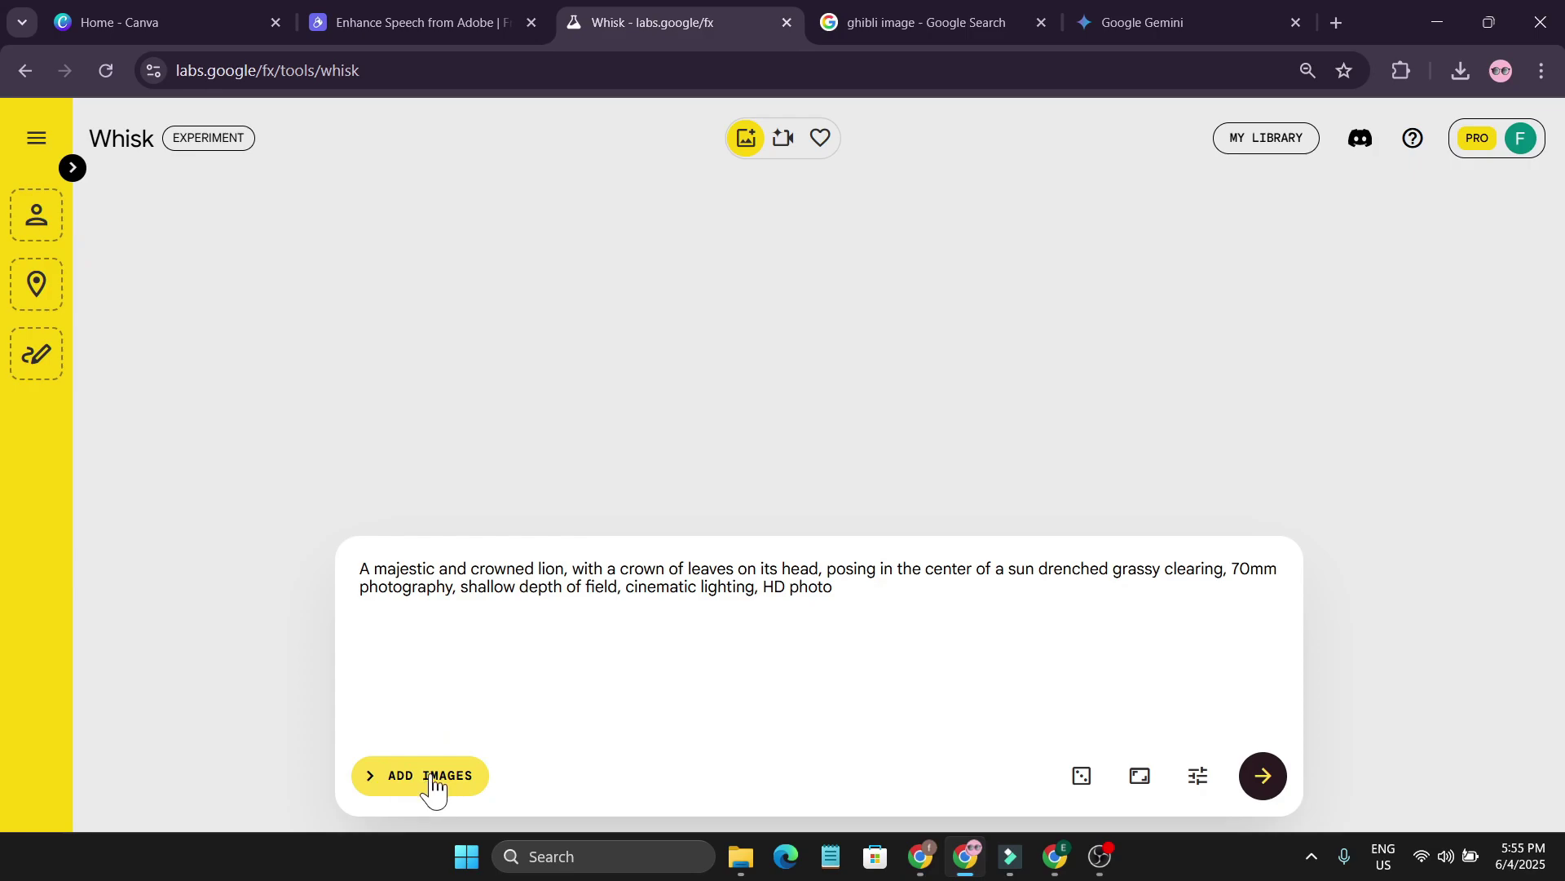
Roll the gnome-riding-a-snail prompt and generate images from it.
{"action": "left_click", "coordinate": [1082, 784]}
{"action": "left_click", "coordinate": [1082, 784]}
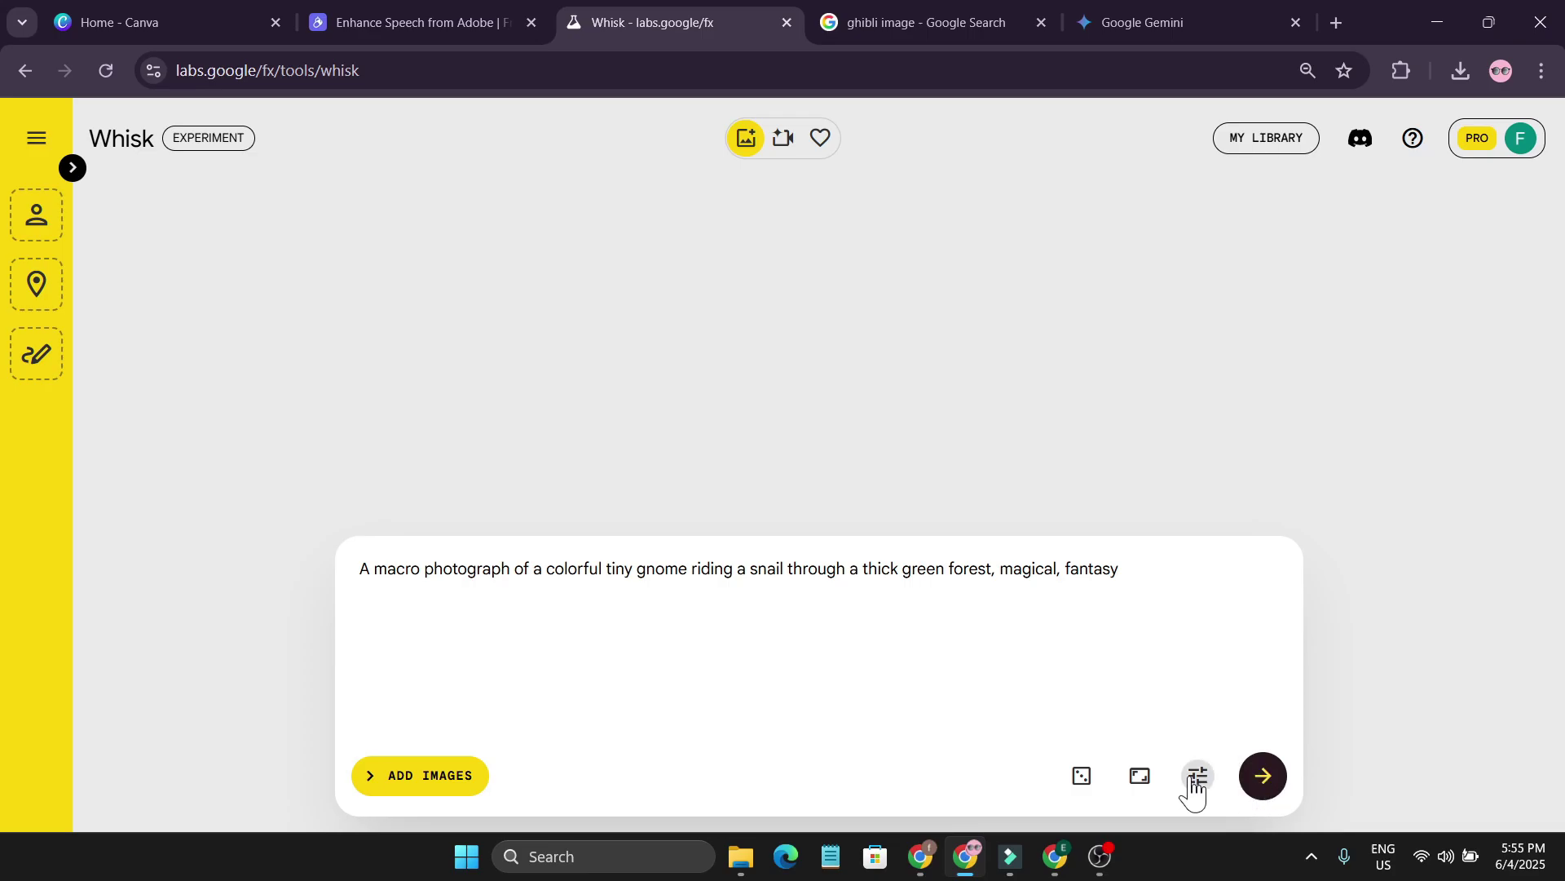
{"action": "left_click", "coordinate": [1140, 775]}
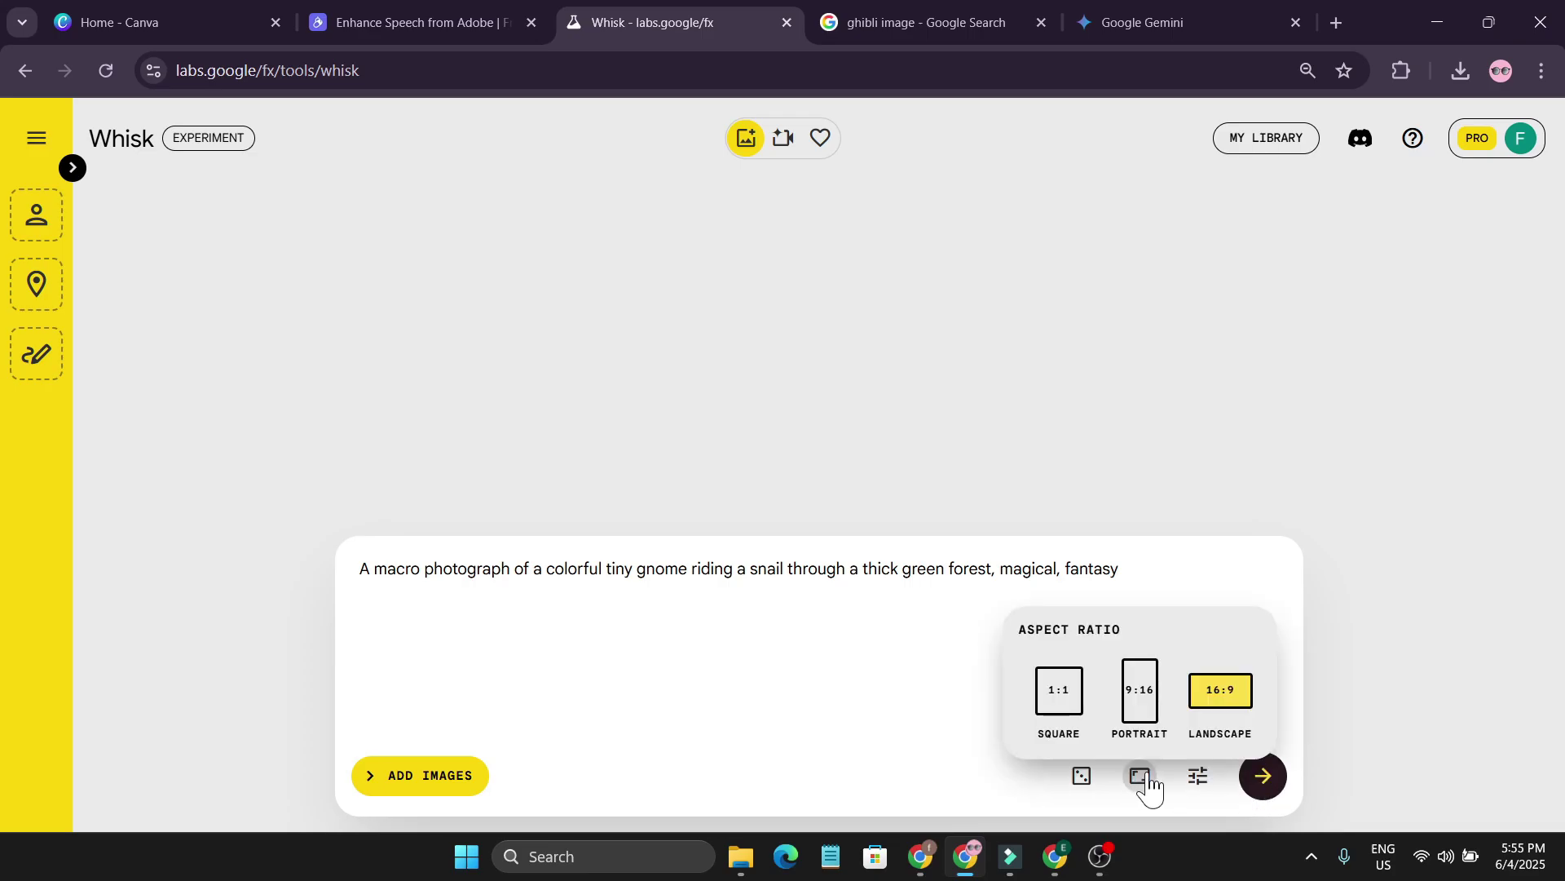
{"action": "left_click", "coordinate": [1263, 776]}
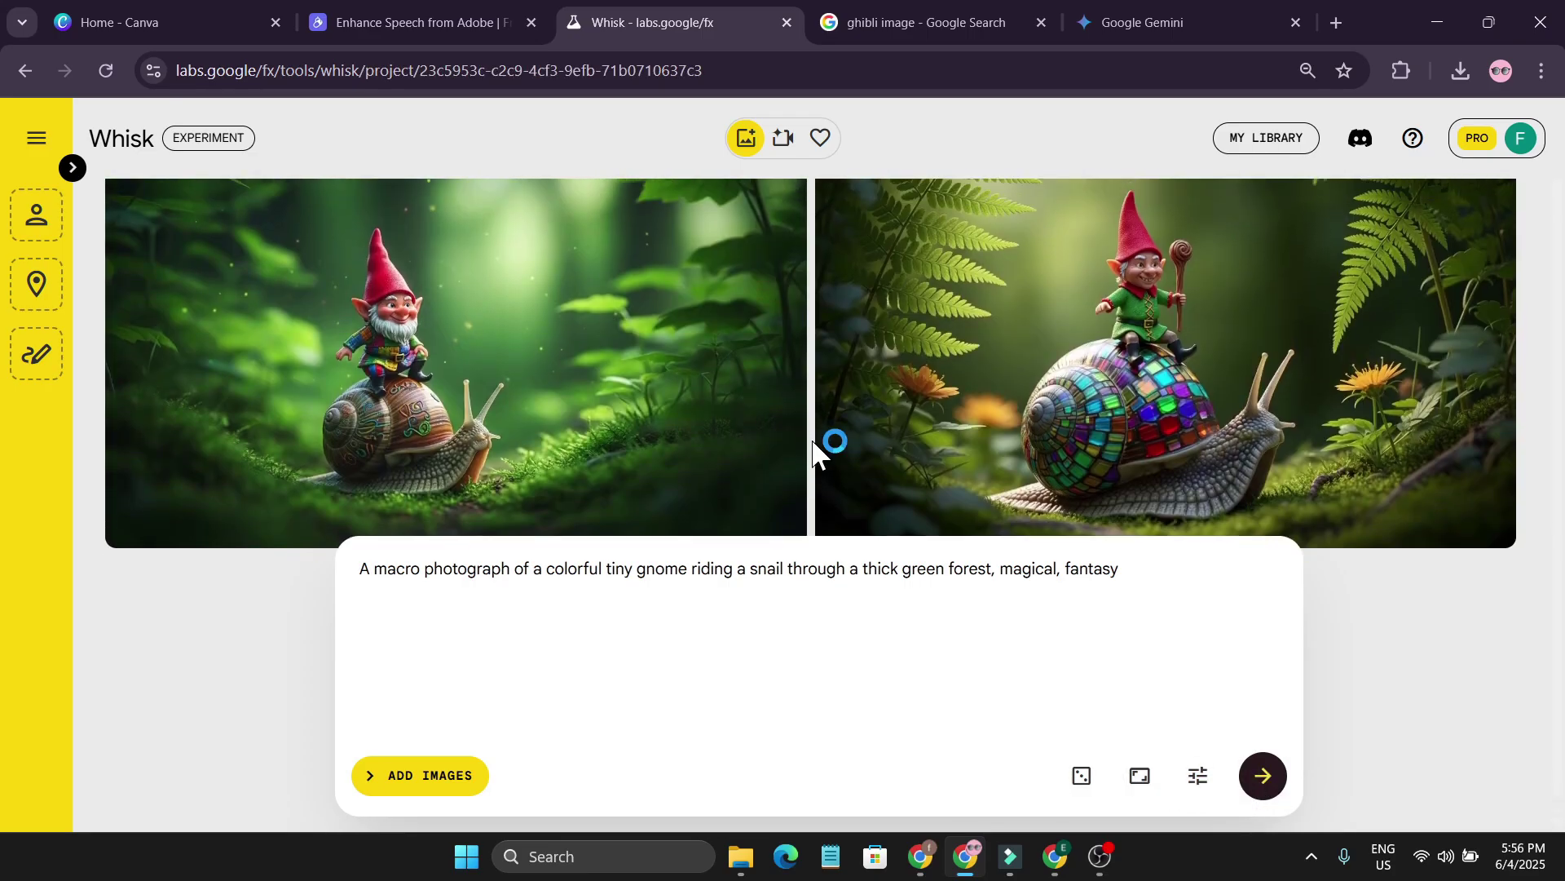
Inspect the details of the left gnome image and the mosaic-snail image.
{"action": "left_click", "coordinate": [540, 371]}
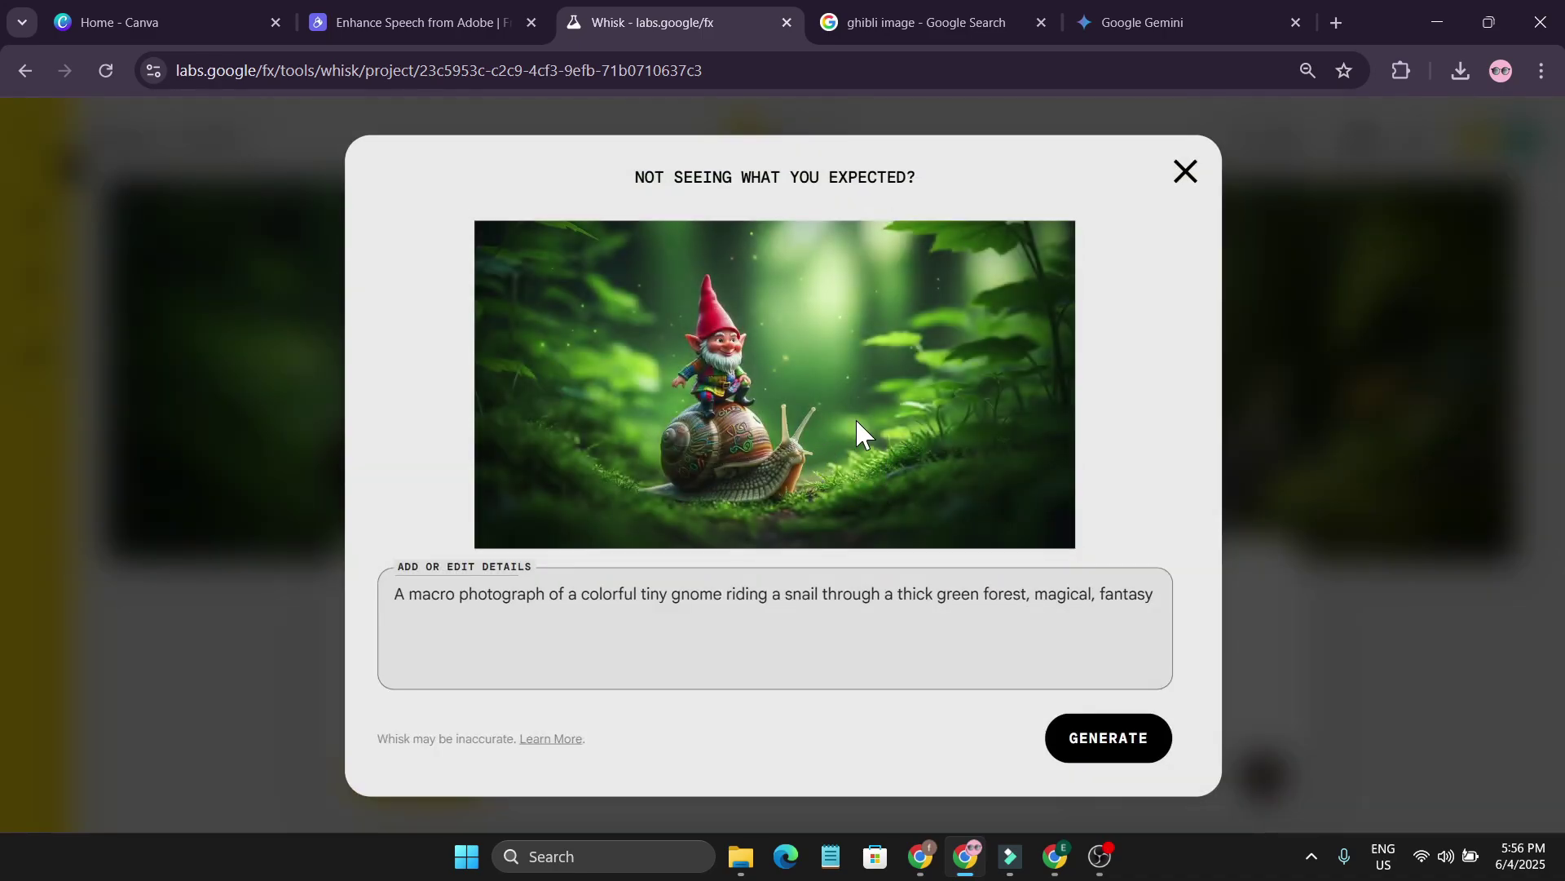
{"action": "left_click", "coordinate": [1183, 171]}
{"action": "left_click", "coordinate": [1195, 351]}
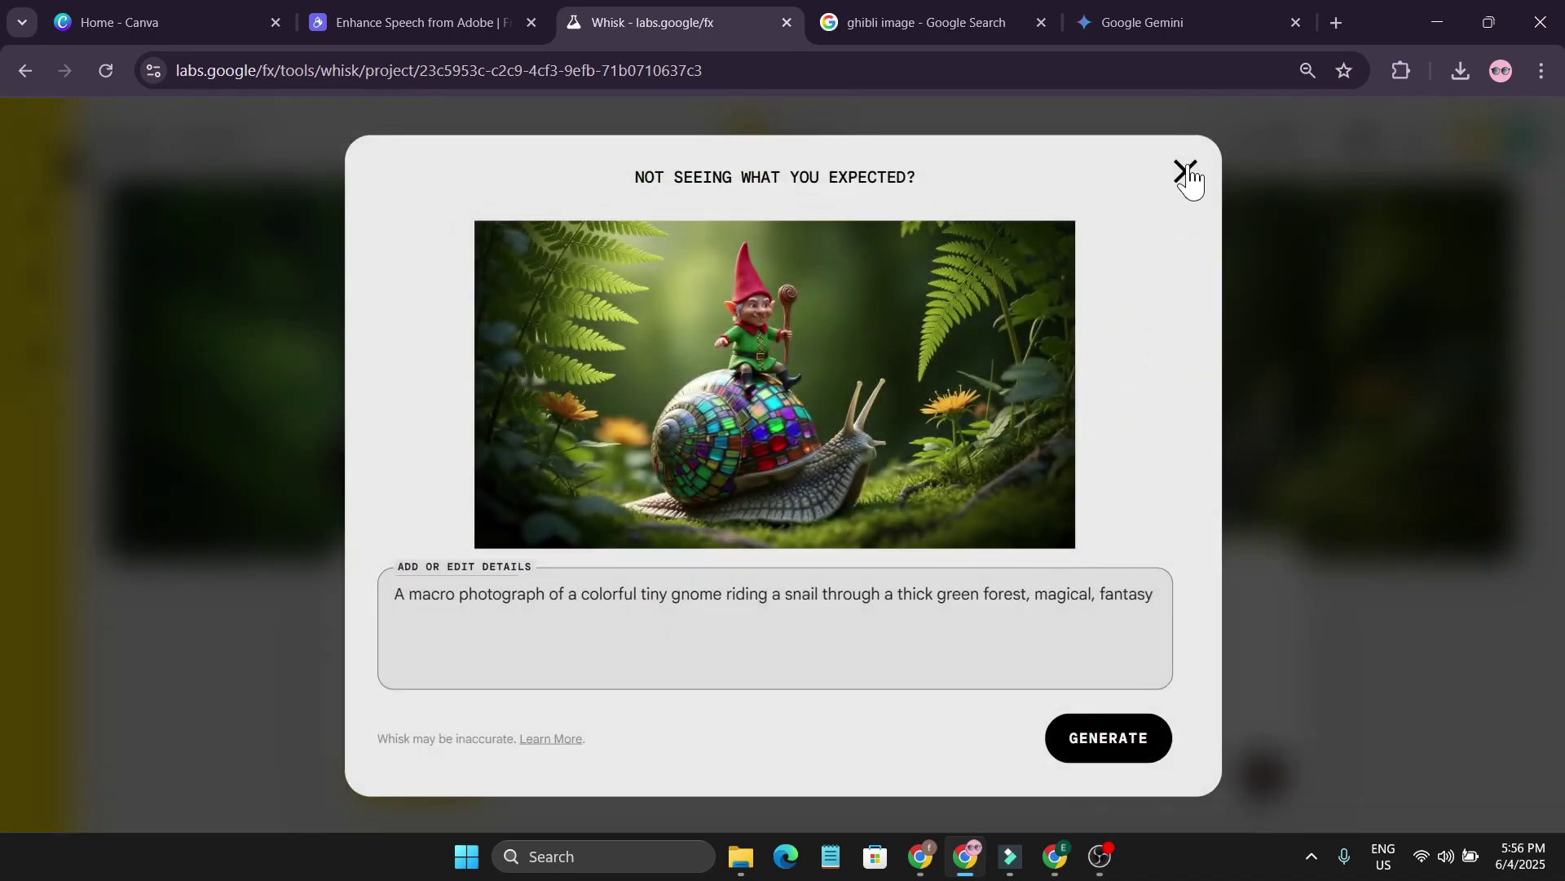
{"action": "left_click", "coordinate": [1186, 170]}
{"action": "left_click", "coordinate": [499, 381]}
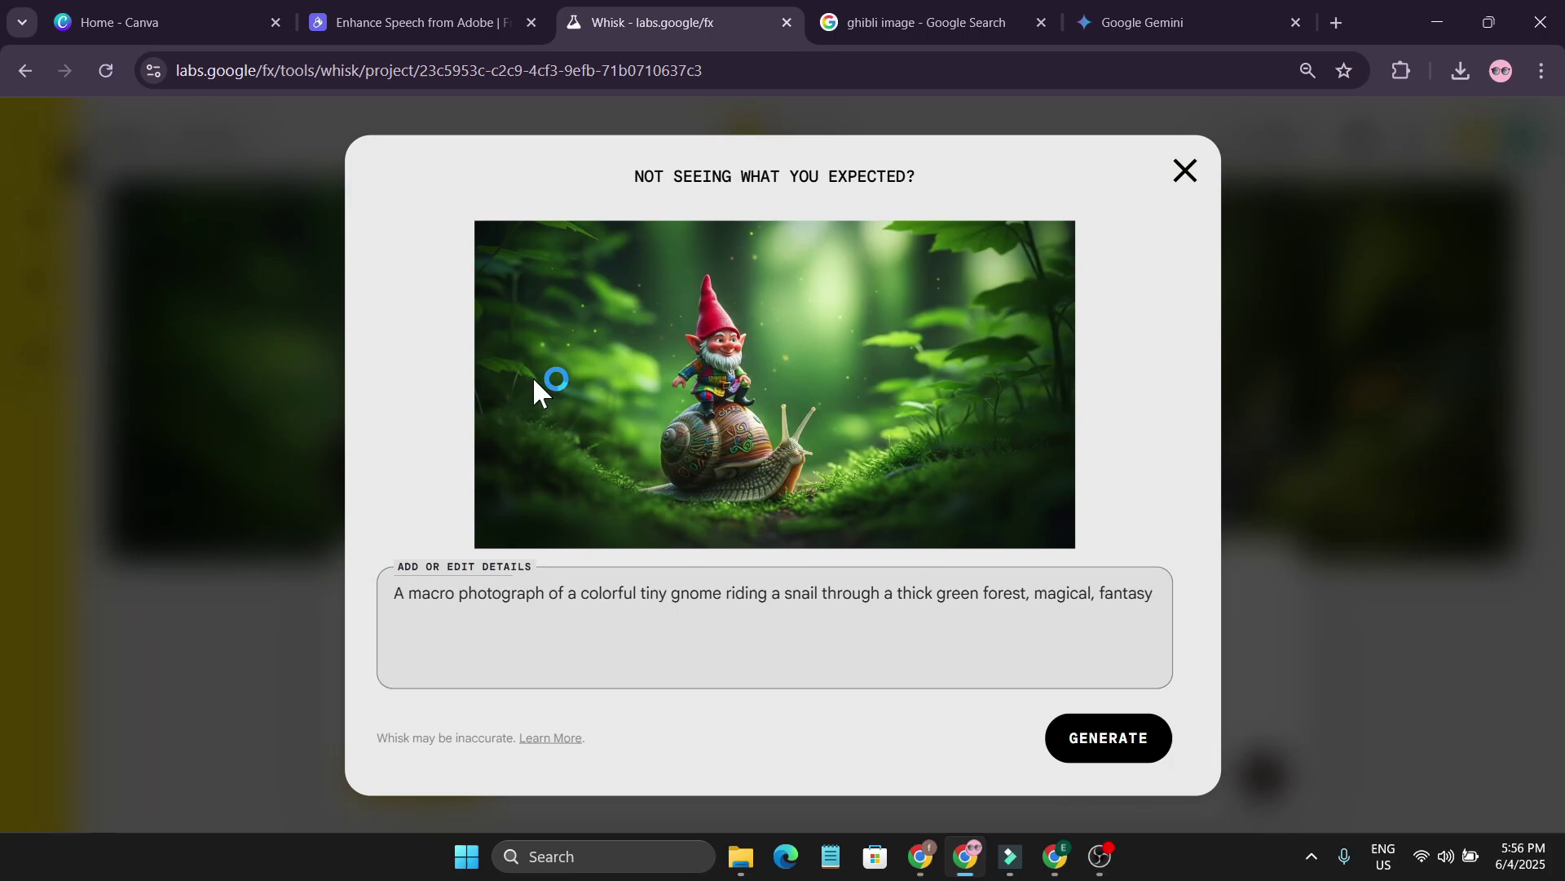
{"action": "left_click", "coordinate": [1185, 170]}
Refine the left gnome image by giving it a magical hat.
{"action": "left_click", "coordinate": [269, 210]}
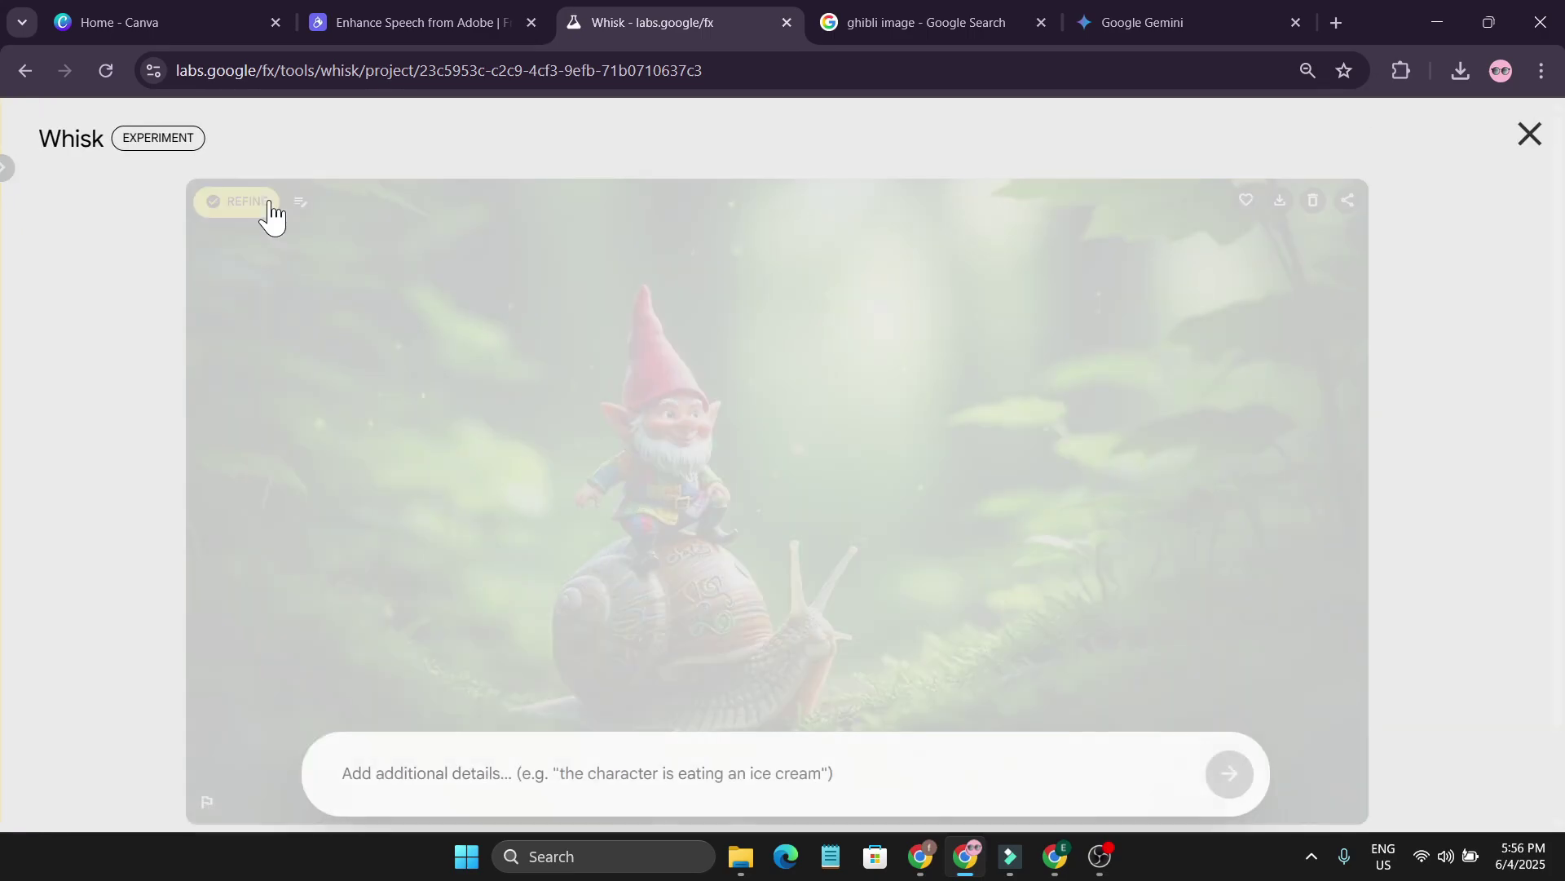
{"action": "scroll", "coordinate": [620, 596], "scroll_direction": "down", "scroll_amount": 2}
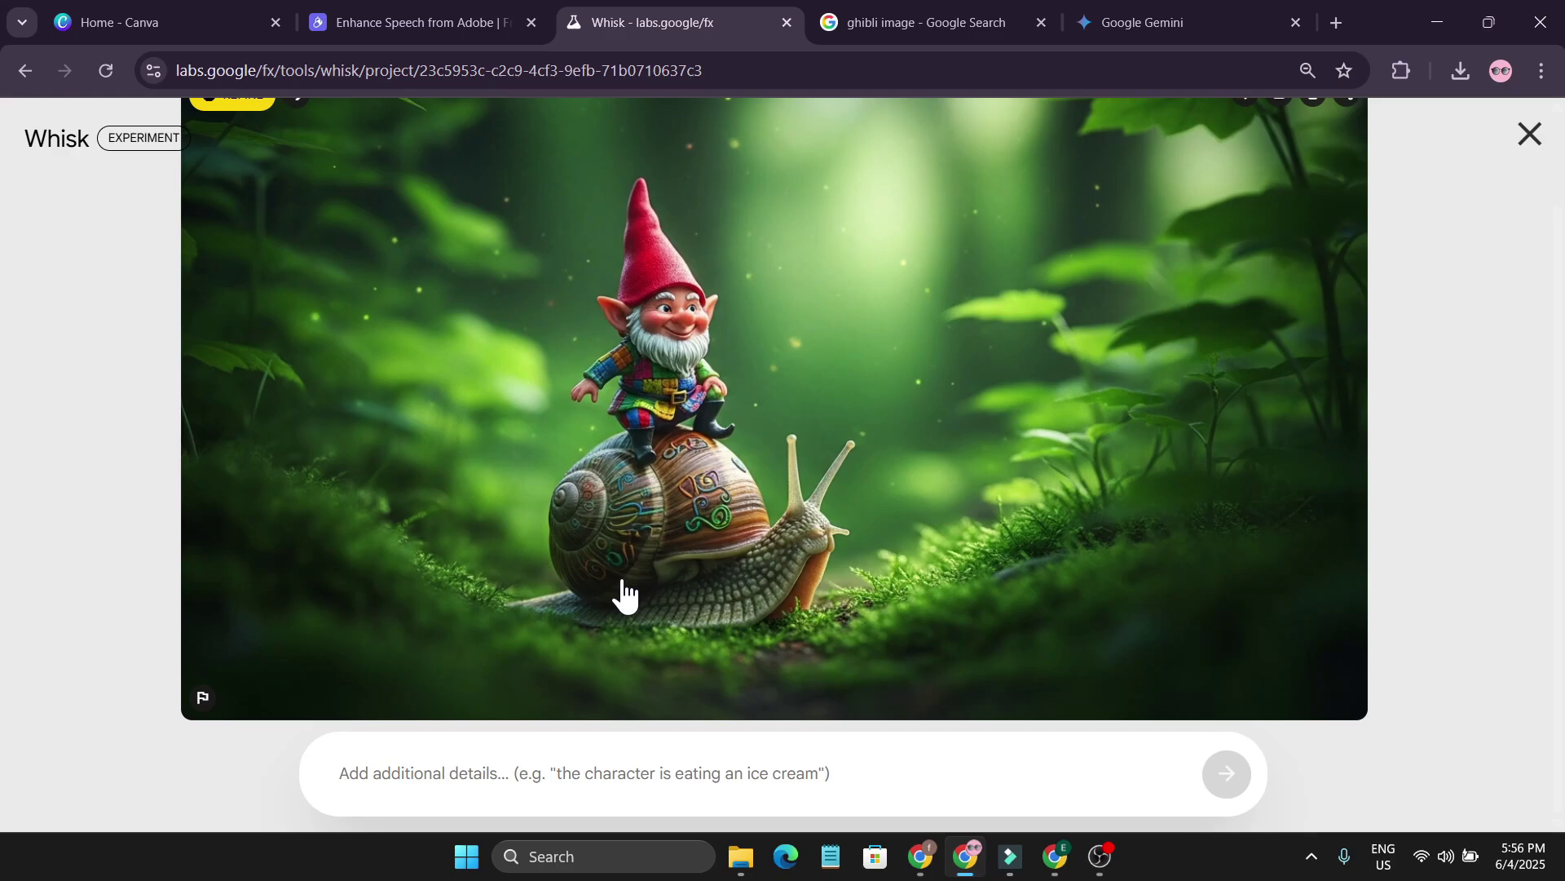
{"action": "scroll", "coordinate": [621, 596], "scroll_direction": "up", "scroll_amount": 1}
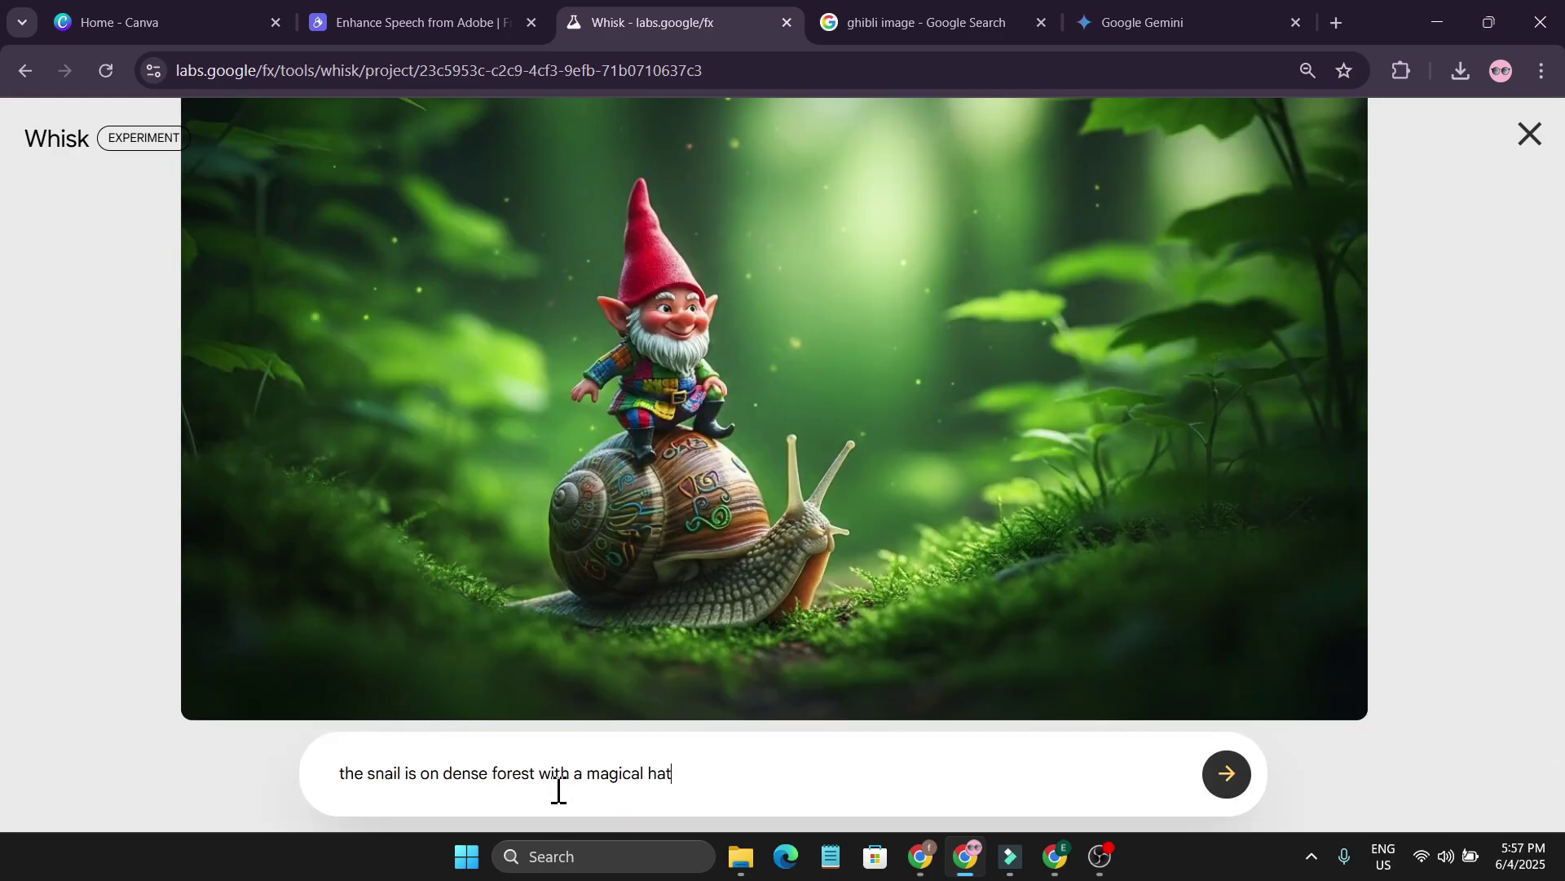
{"action": "left_click", "coordinate": [1224, 793]}
Scroll through the refined gnome results, then return to the main page.
{"action": "scroll", "coordinate": [1071, 585], "scroll_direction": "down", "scroll_amount": 3}
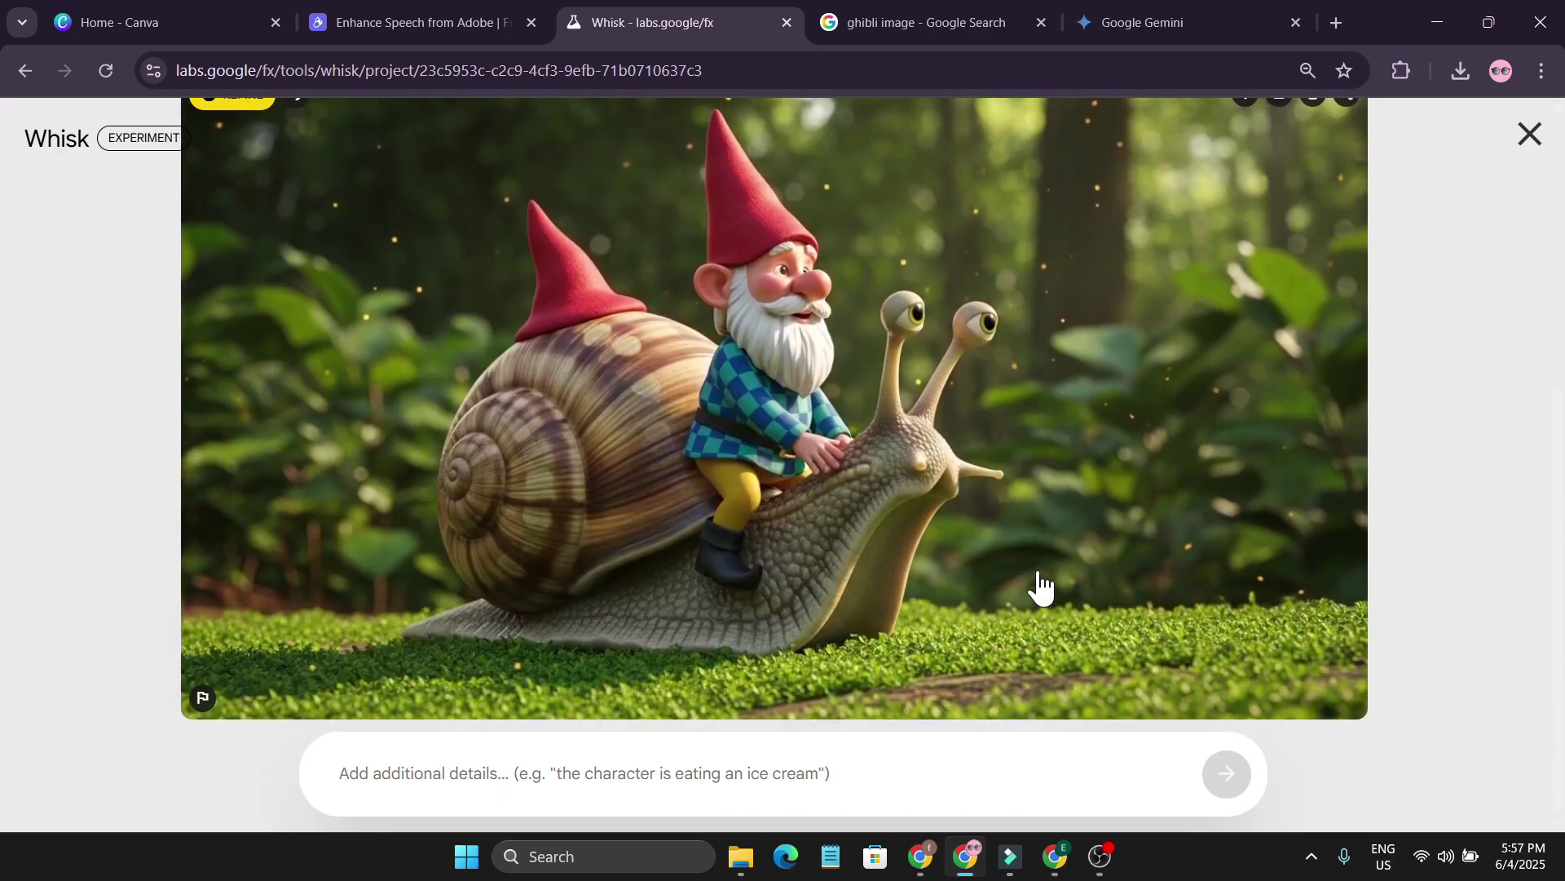
{"action": "scroll", "coordinate": [958, 540], "scroll_direction": "up", "scroll_amount": 1}
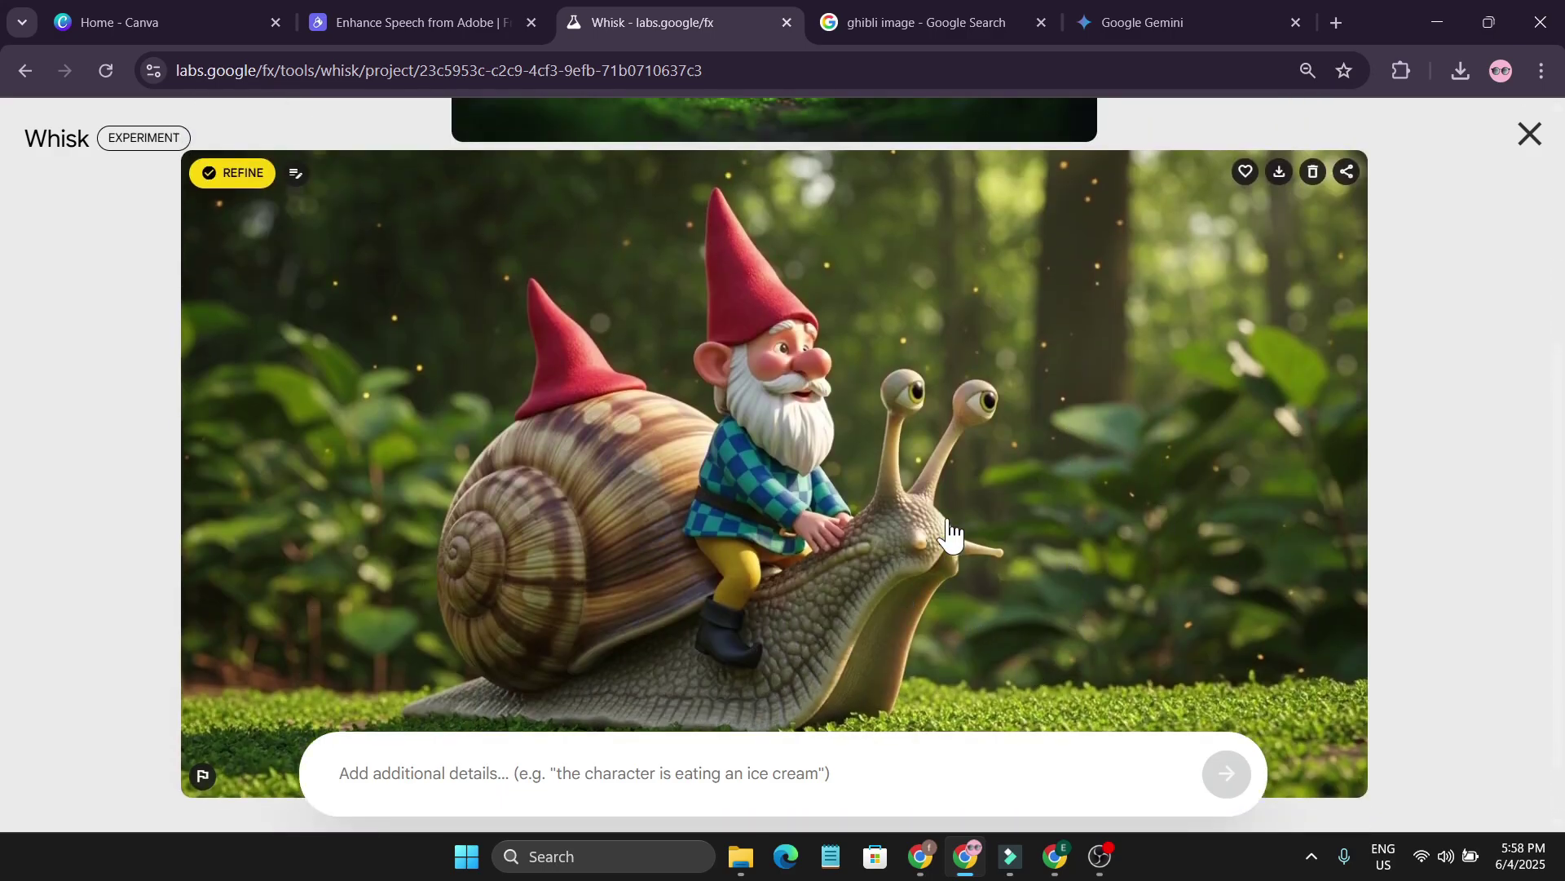
{"action": "scroll", "coordinate": [1003, 532], "scroll_direction": "down", "scroll_amount": 1}
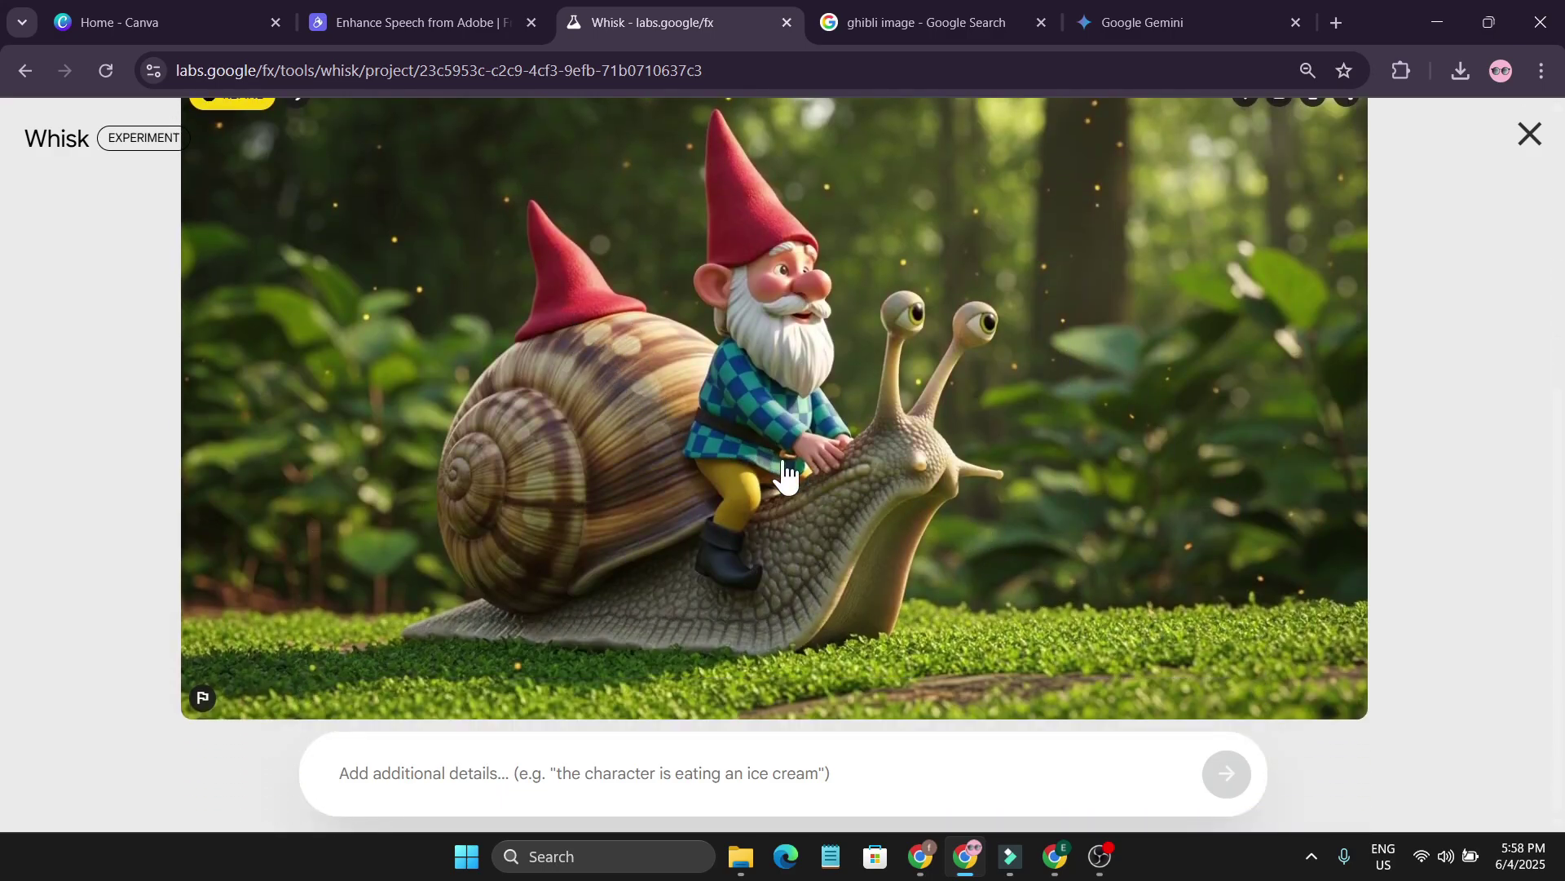
{"action": "scroll", "coordinate": [785, 481], "scroll_direction": "up", "scroll_amount": 5}
{"action": "scroll", "coordinate": [767, 542], "scroll_direction": "down", "scroll_amount": 3}
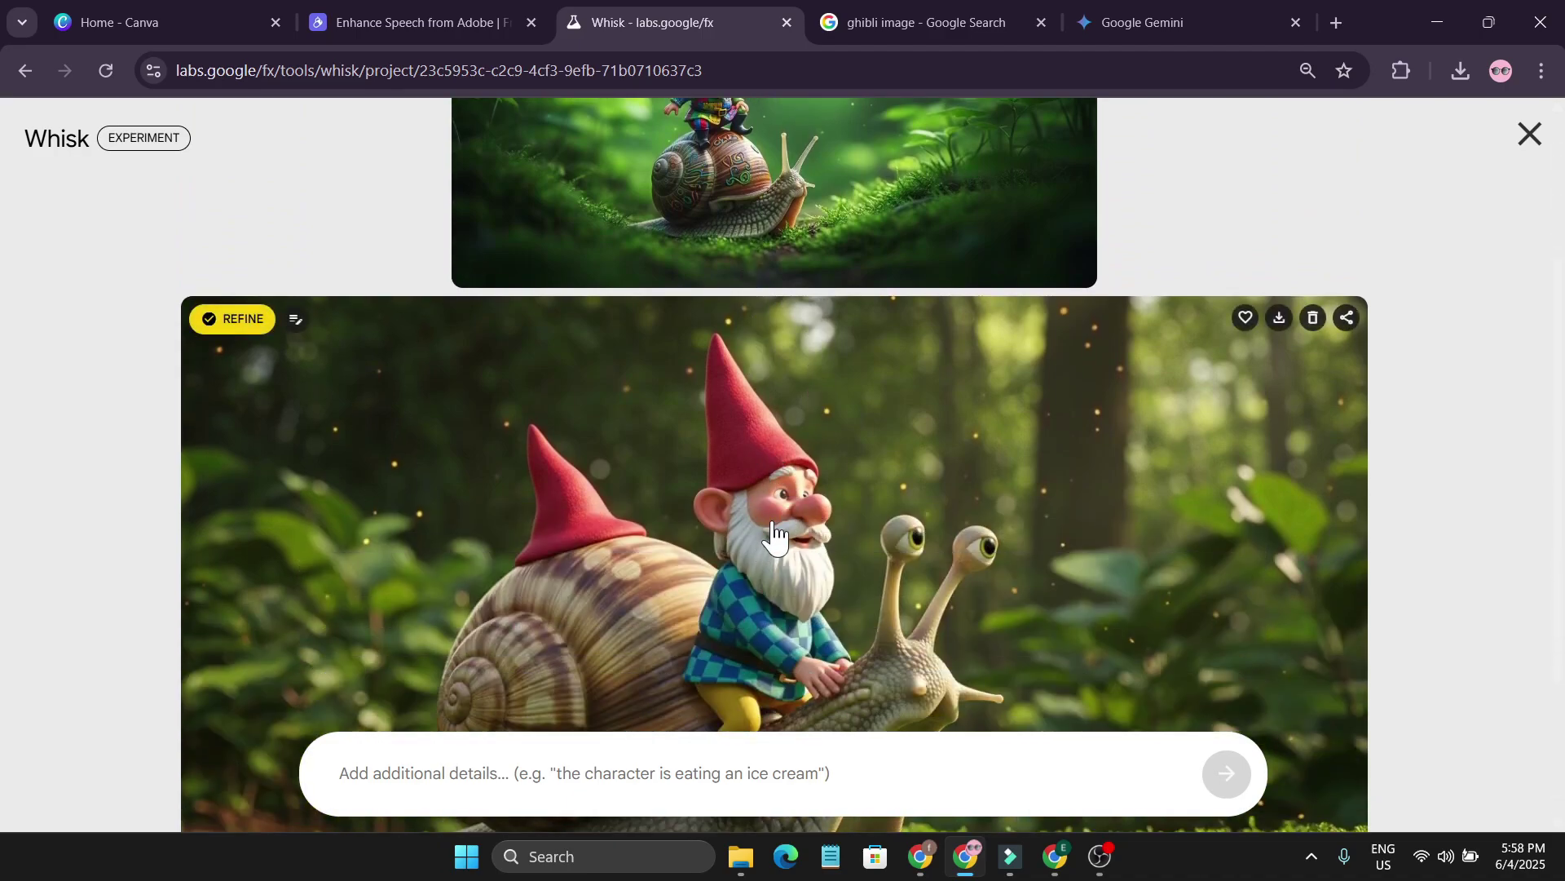
{"action": "scroll", "coordinate": [769, 535], "scroll_direction": "down", "scroll_amount": 3}
{"action": "scroll", "coordinate": [769, 534], "scroll_direction": "up", "scroll_amount": 2}
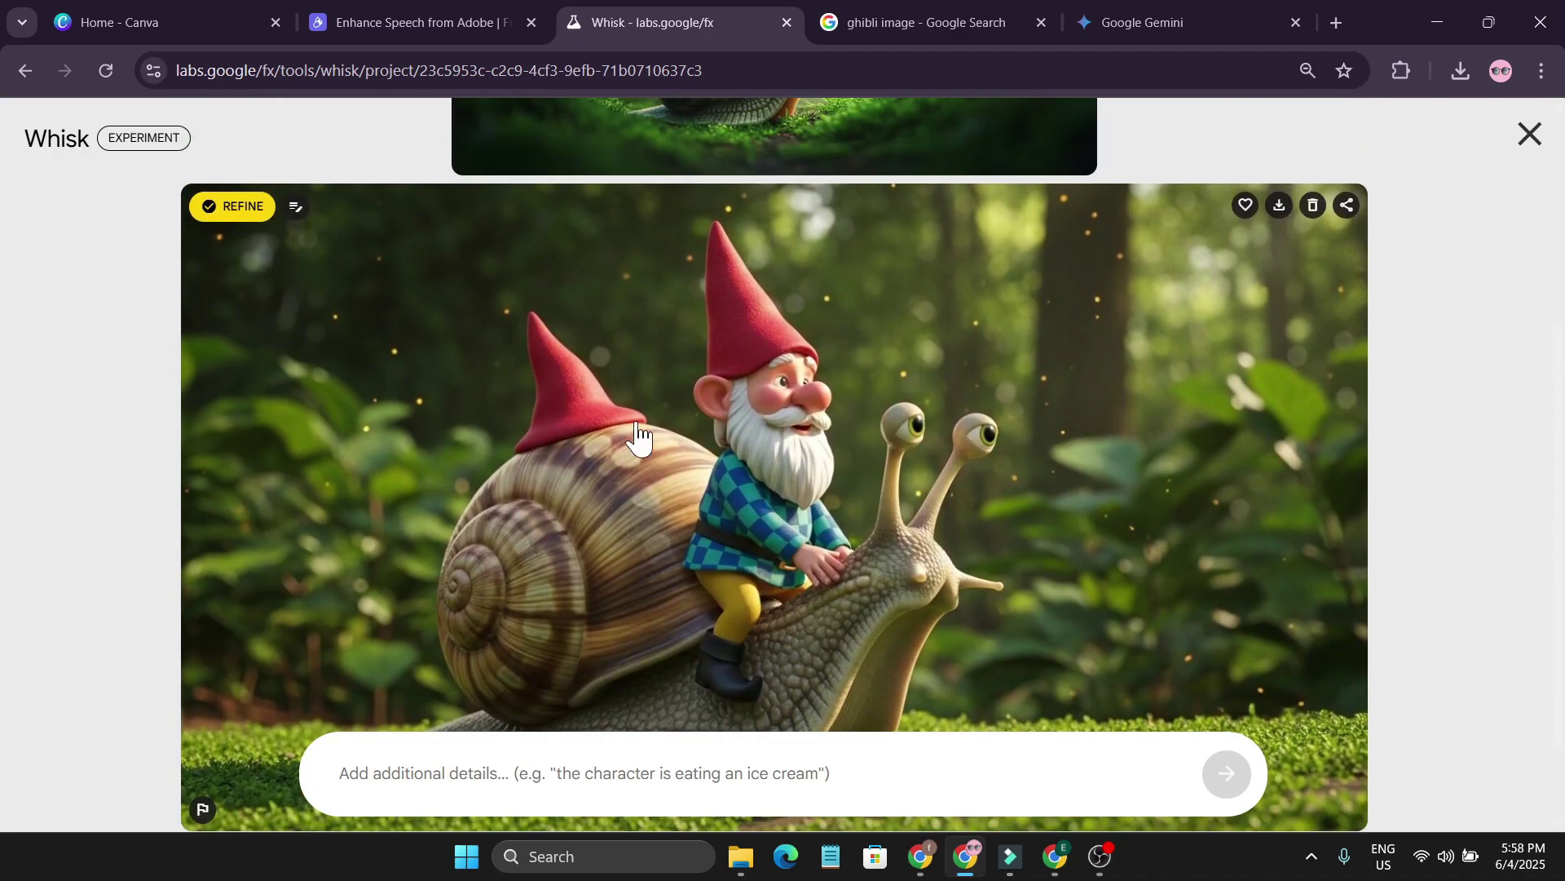
{"action": "scroll", "coordinate": [771, 510], "scroll_direction": "down", "scroll_amount": 1}
{"action": "scroll", "coordinate": [801, 349], "scroll_direction": "up", "scroll_amount": 3}
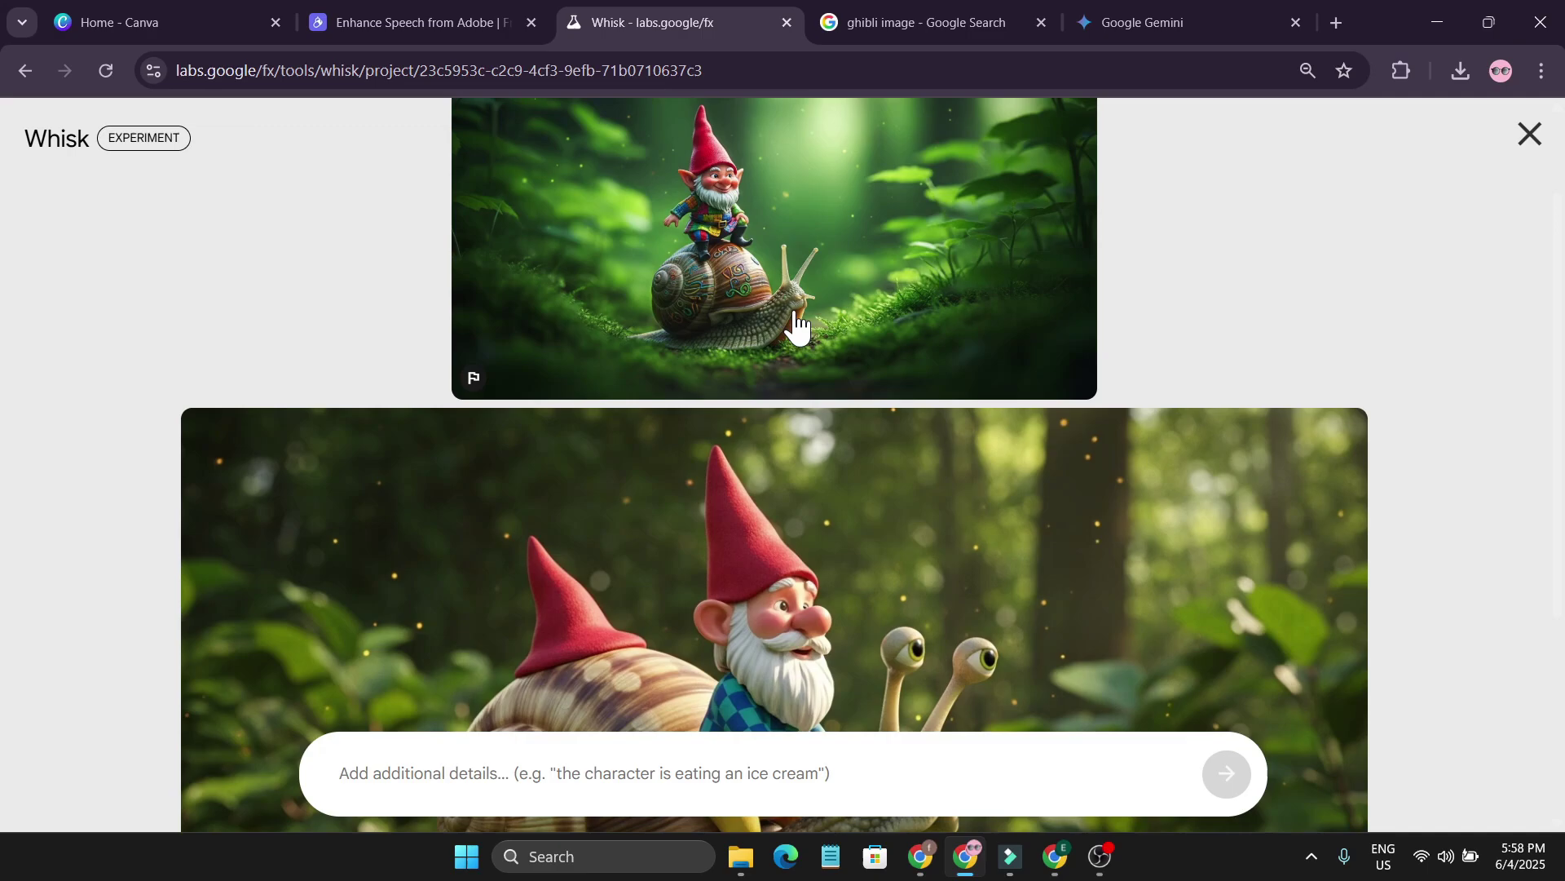
{"action": "scroll", "coordinate": [799, 342], "scroll_direction": "down", "scroll_amount": 3}
{"action": "scroll", "coordinate": [801, 544], "scroll_direction": "up", "scroll_amount": 2}
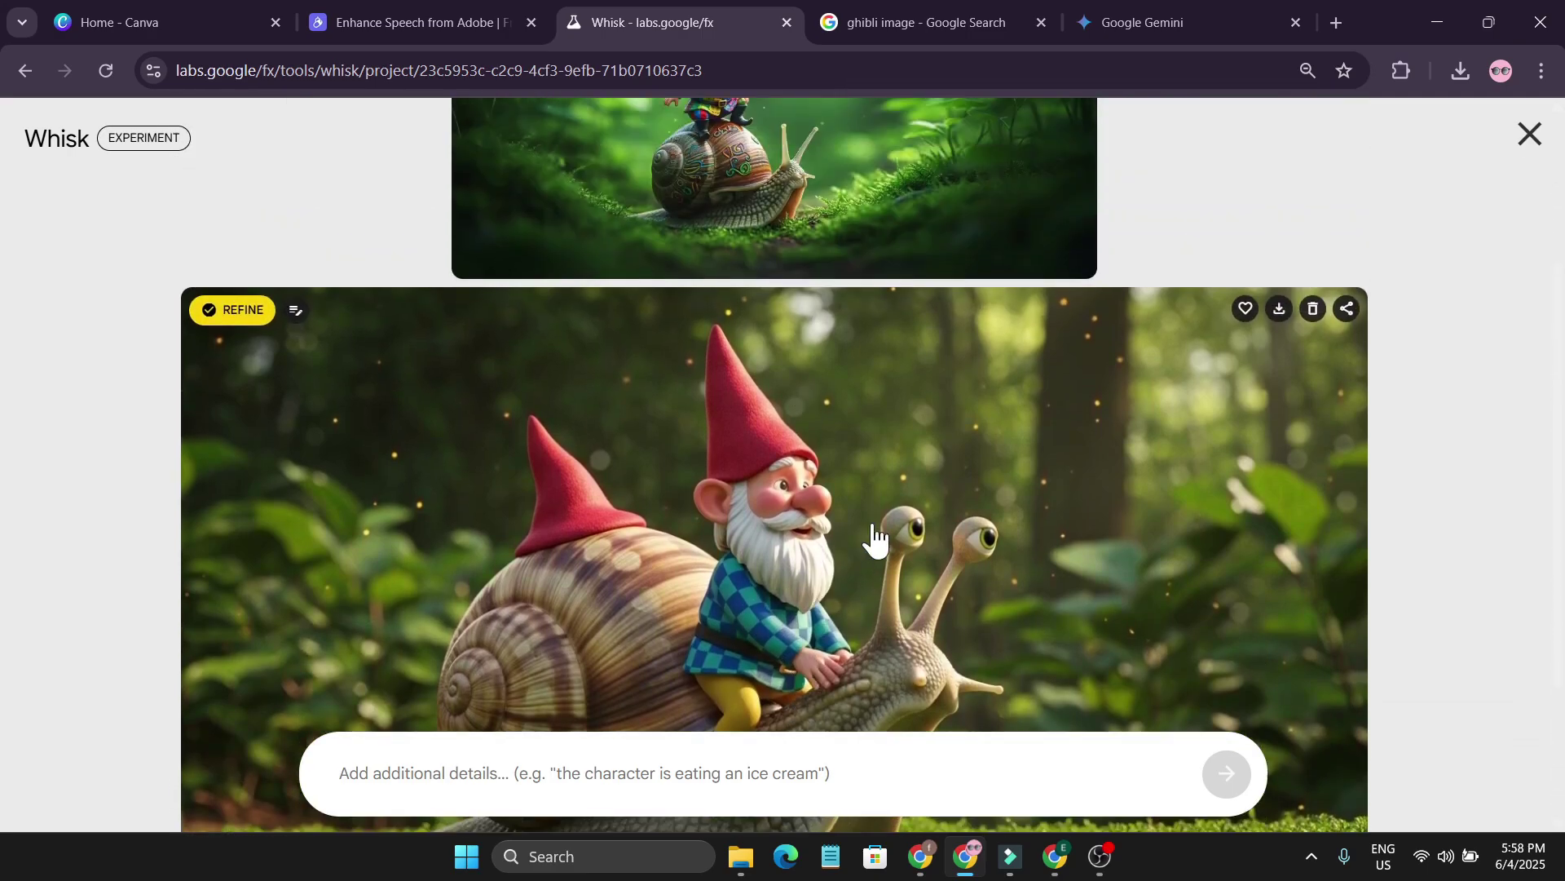
{"action": "key", "text": "Escape"}
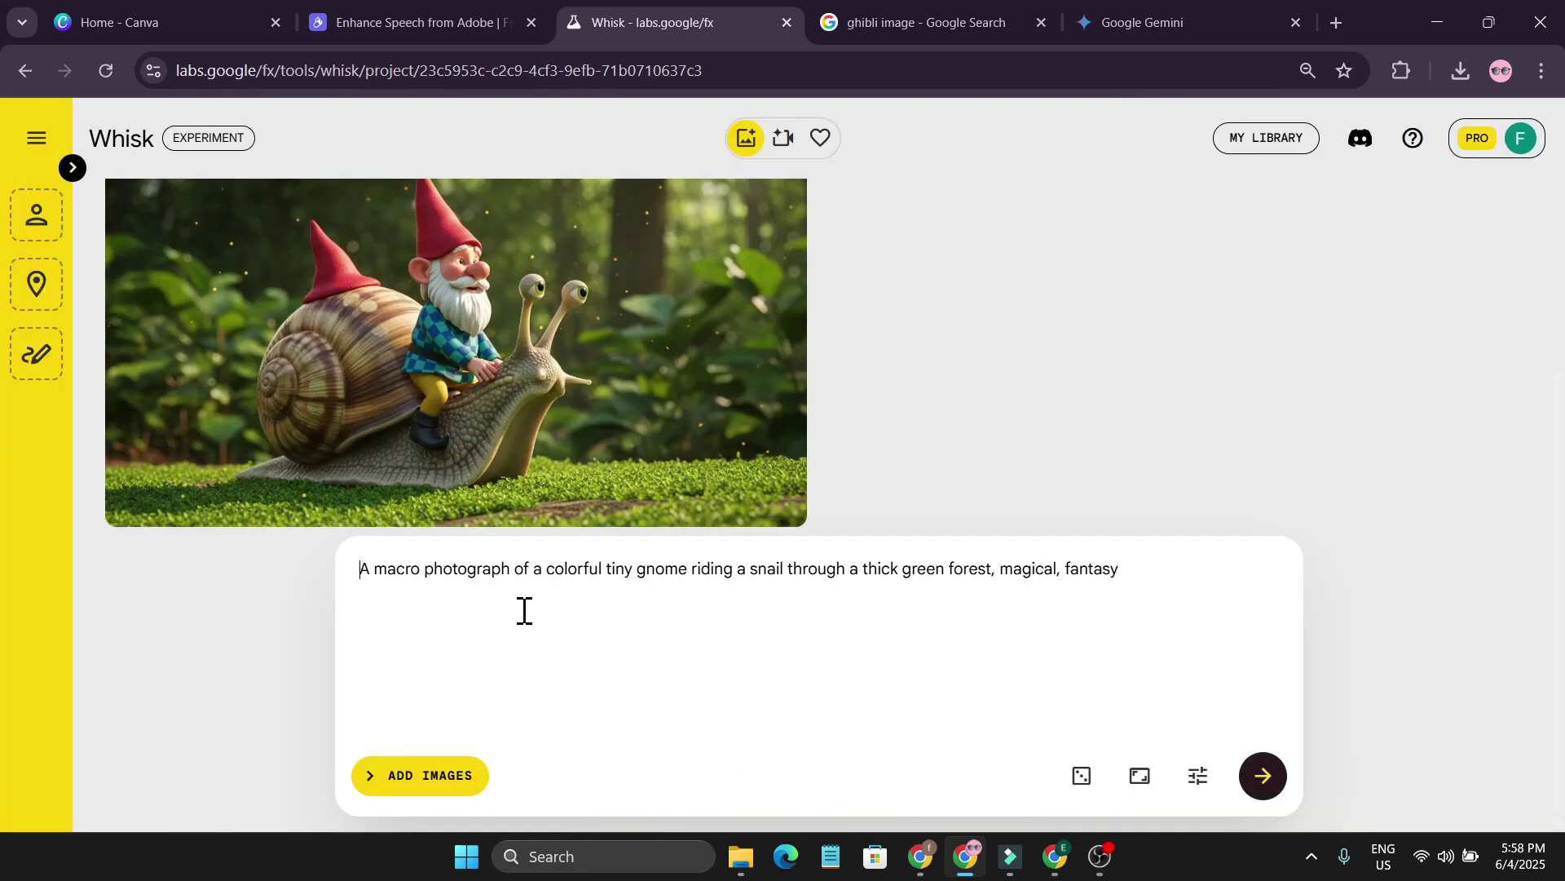
Load the armored samurai picture as the subject reference.
{"action": "left_click", "coordinate": [406, 776]}
{"action": "mouse_move", "coordinate": [175, 367]}
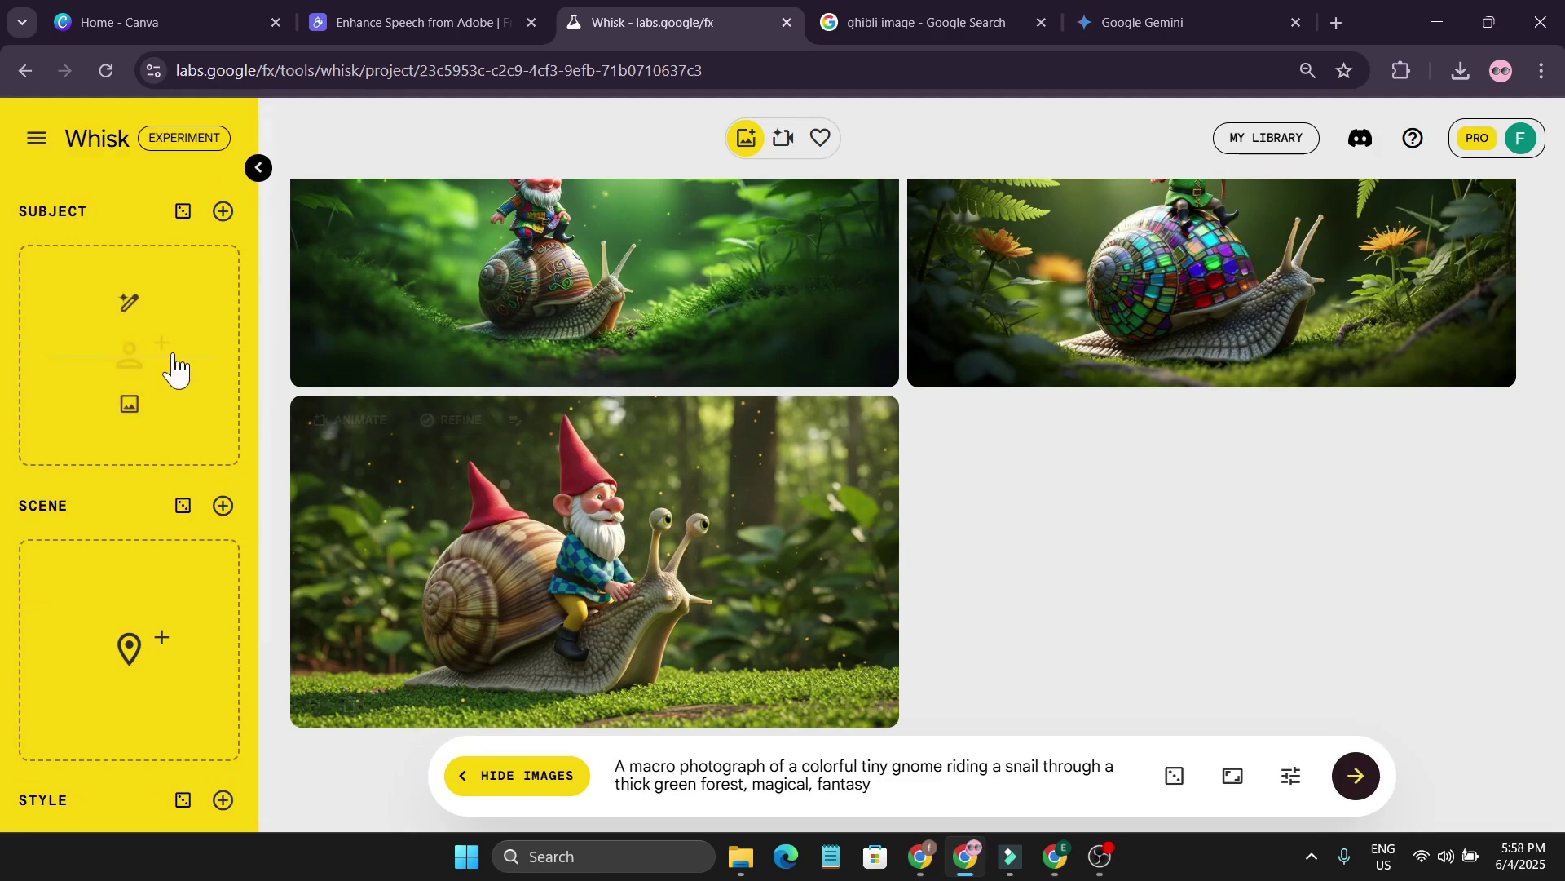
{"action": "scroll", "coordinate": [143, 408], "scroll_direction": "down", "scroll_amount": 3}
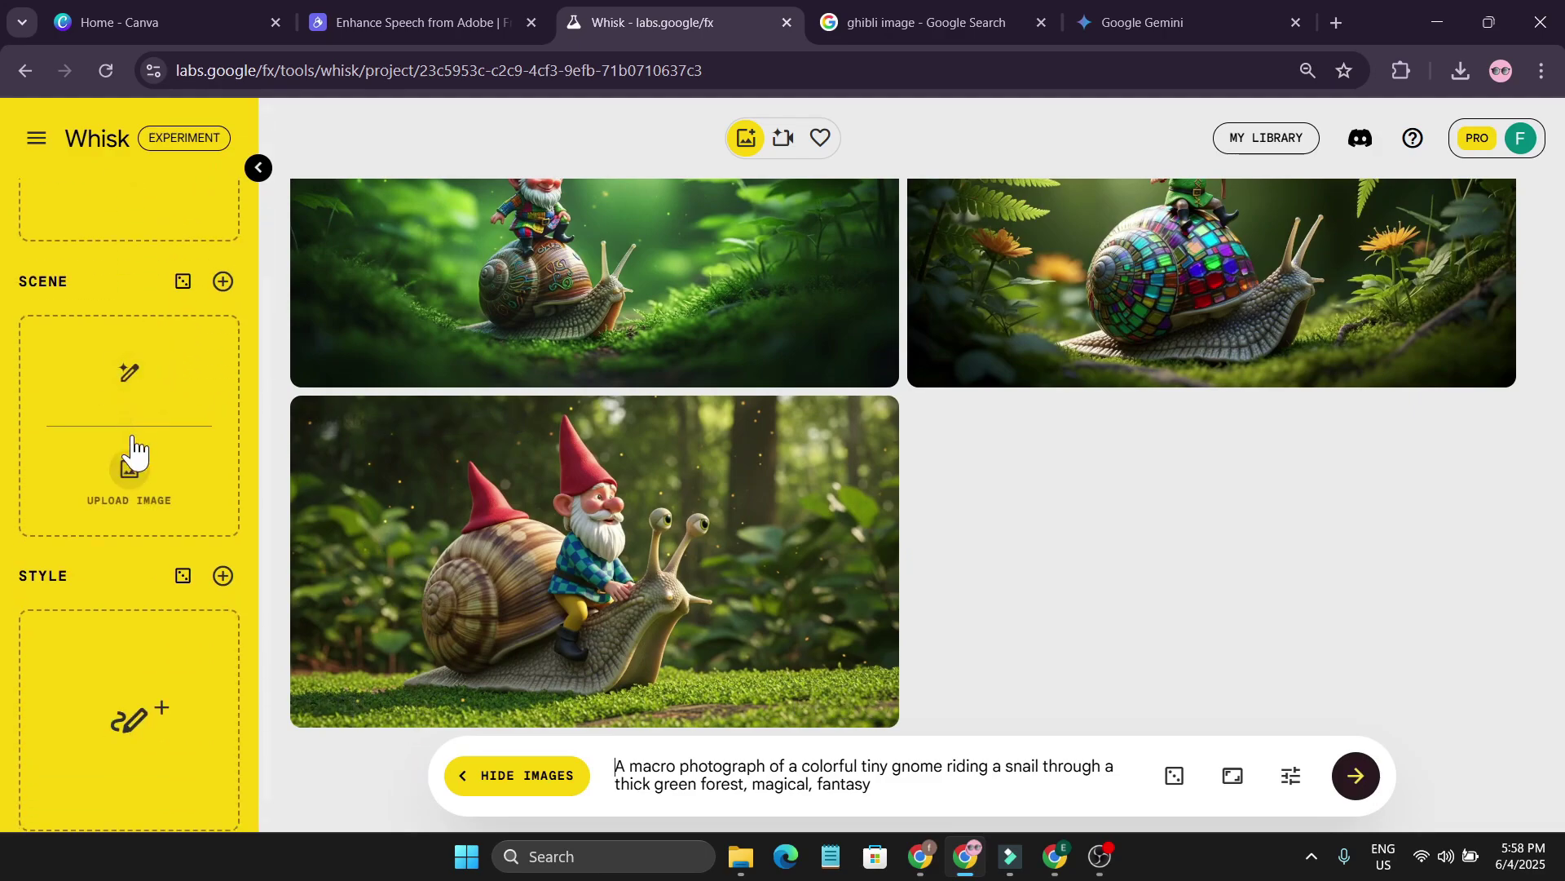
{"action": "scroll", "coordinate": [131, 571], "scroll_direction": "up", "scroll_amount": 3}
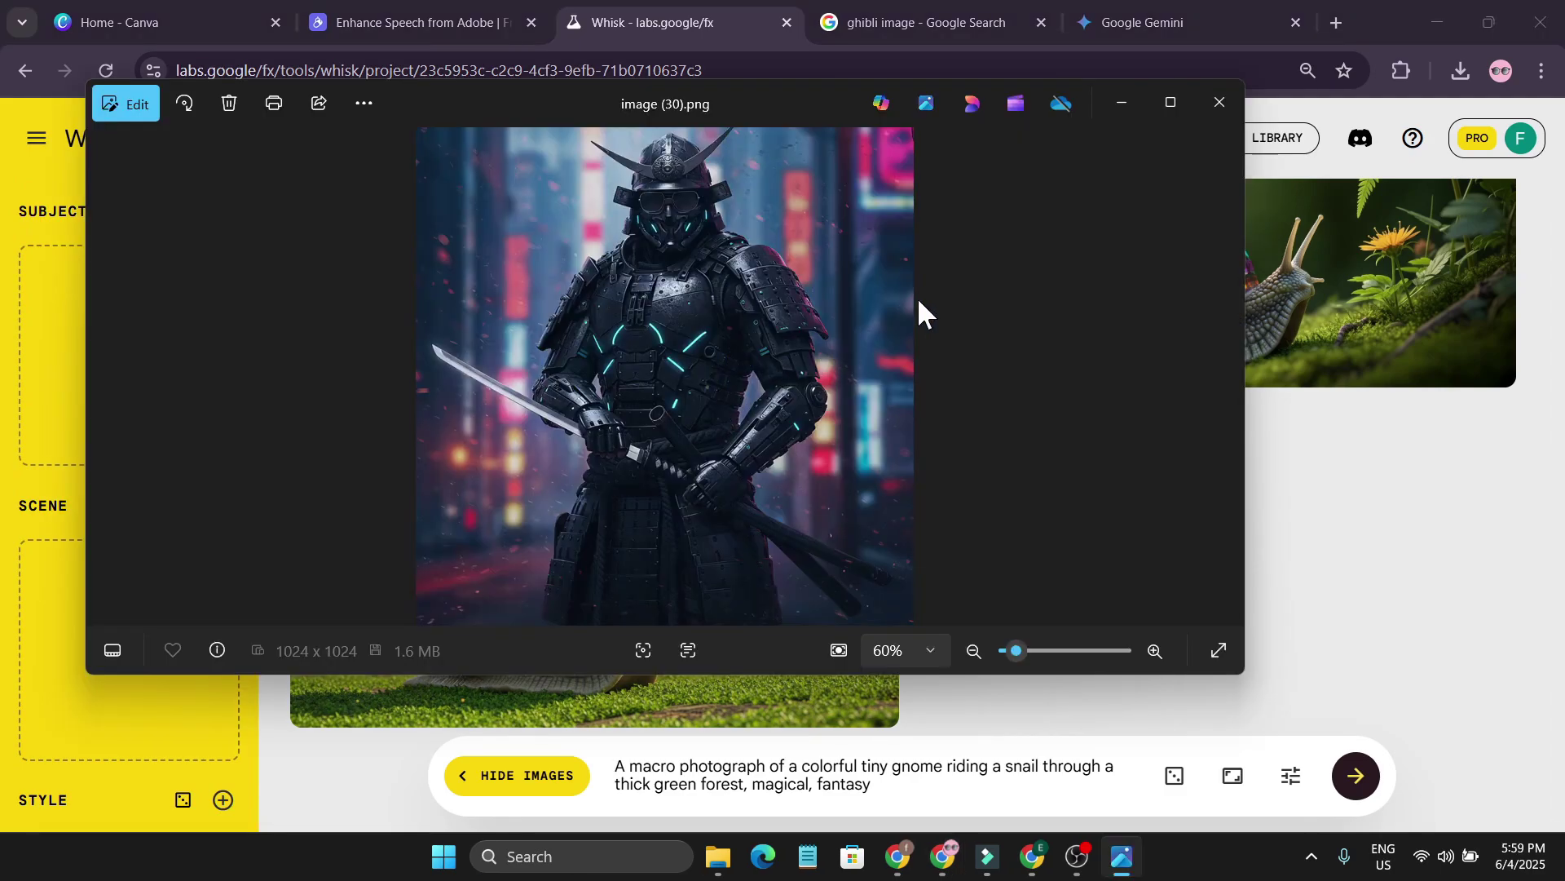
{"action": "left_click", "coordinate": [1304, 310]}
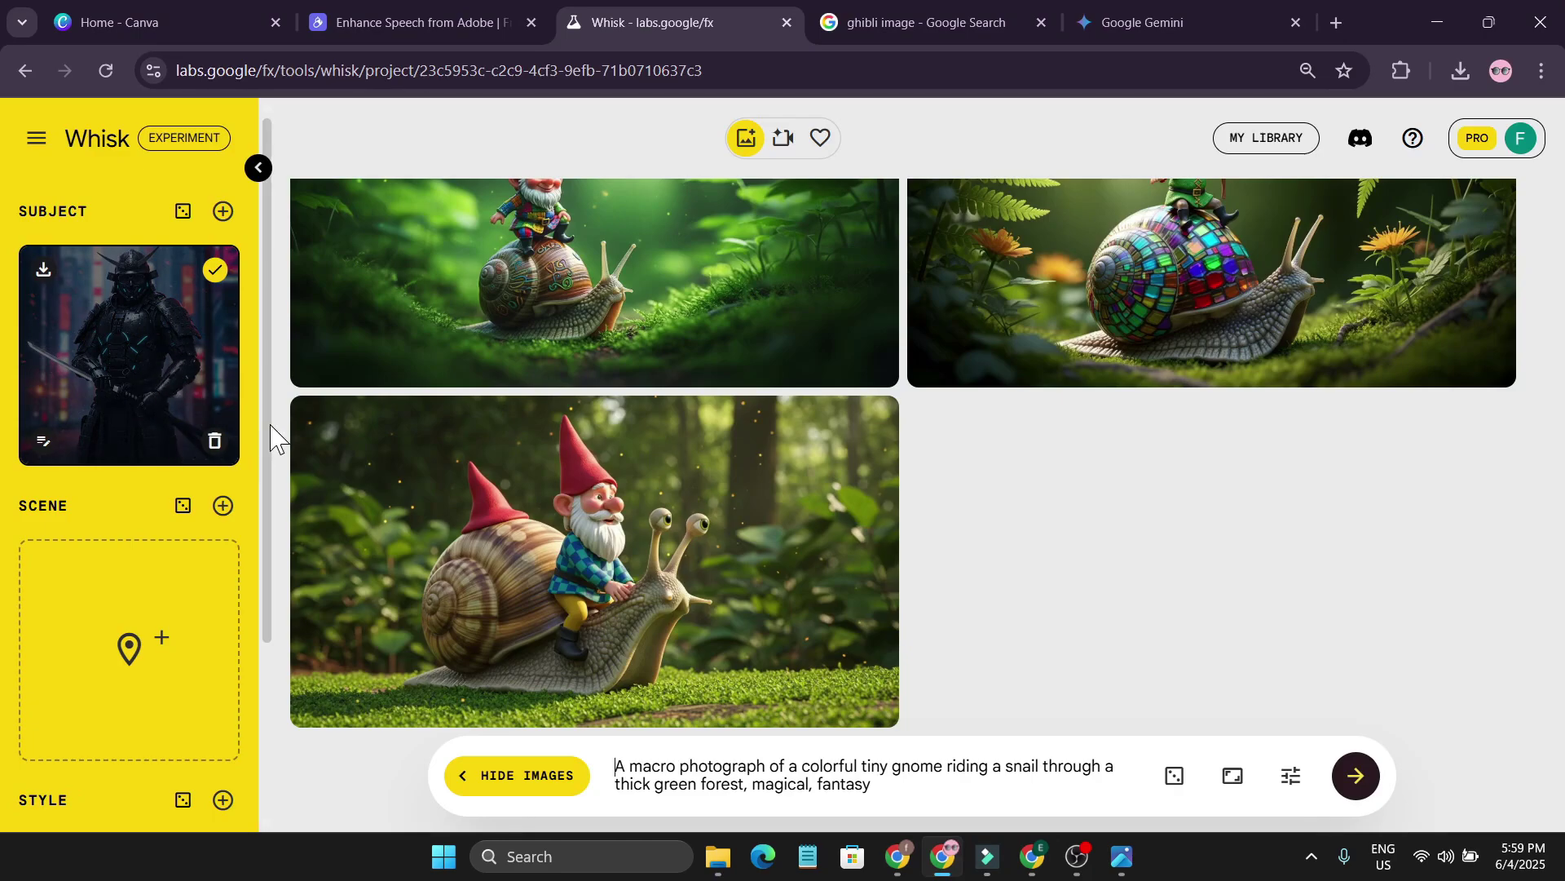
Drag the green village landscape onto Scene and an anime field picture onto Style.
{"action": "scroll", "coordinate": [228, 487], "scroll_direction": "down", "scroll_amount": 3}
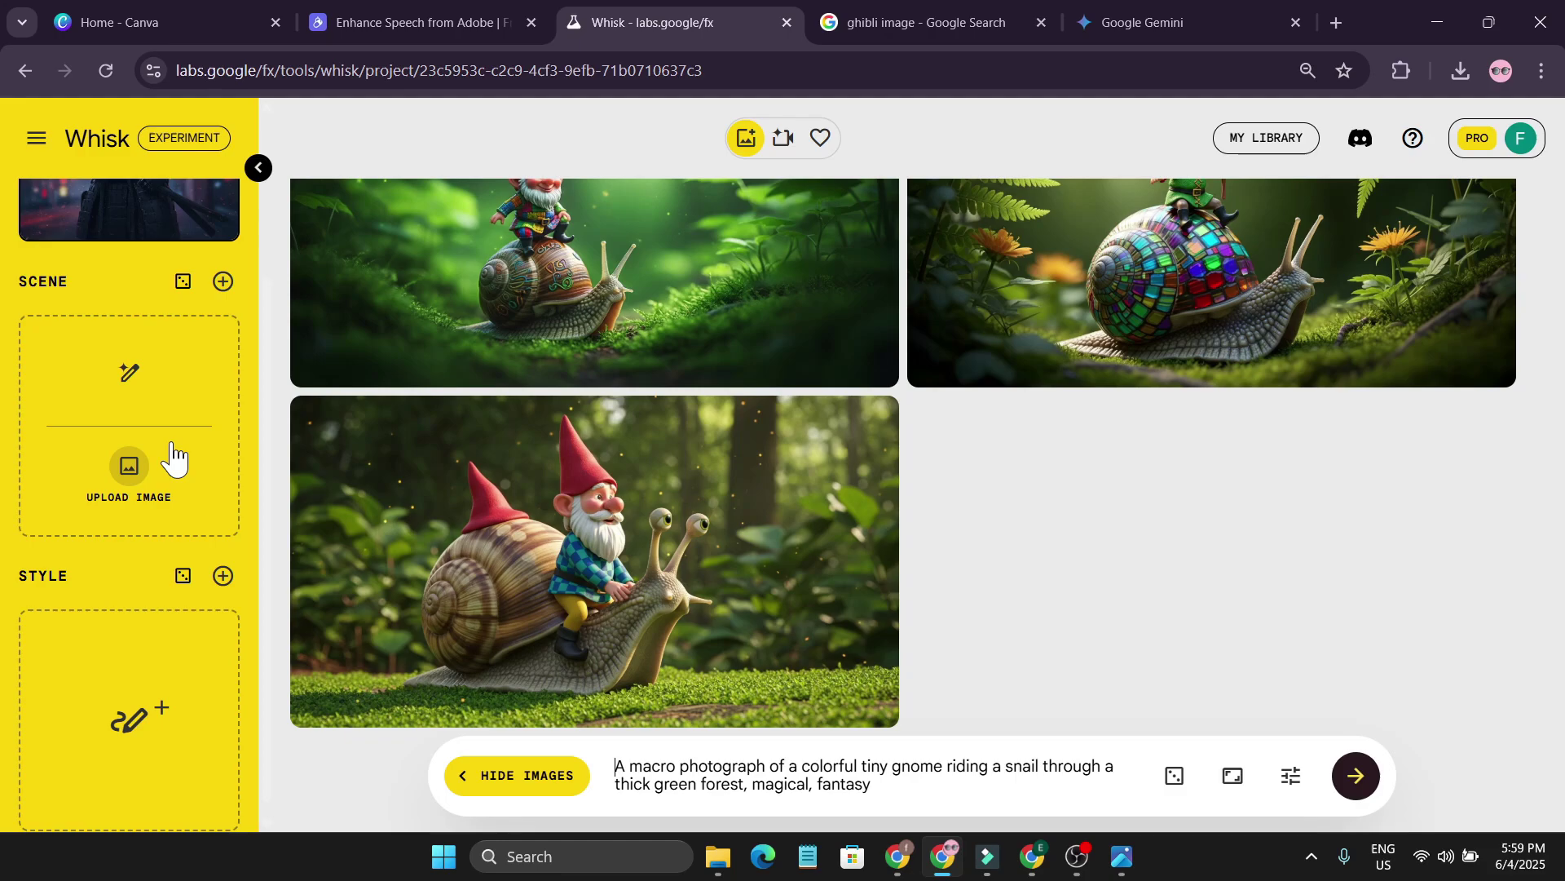
{"action": "key", "text": "alt+Tab"}
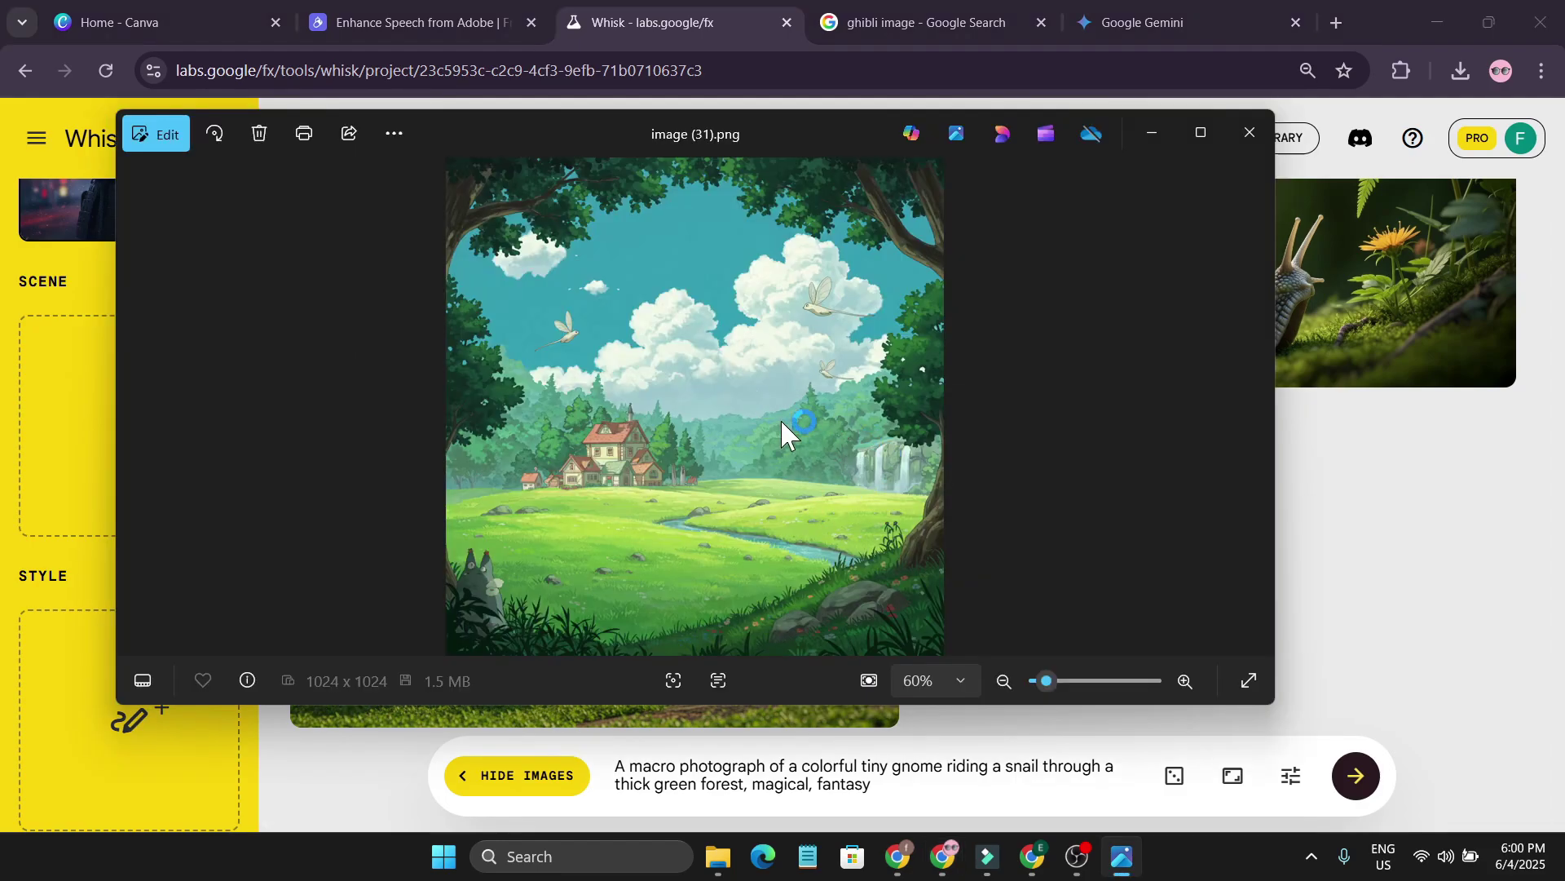
{"action": "left_click_drag", "start_coordinate": [695, 407], "coordinate": [168, 455]}
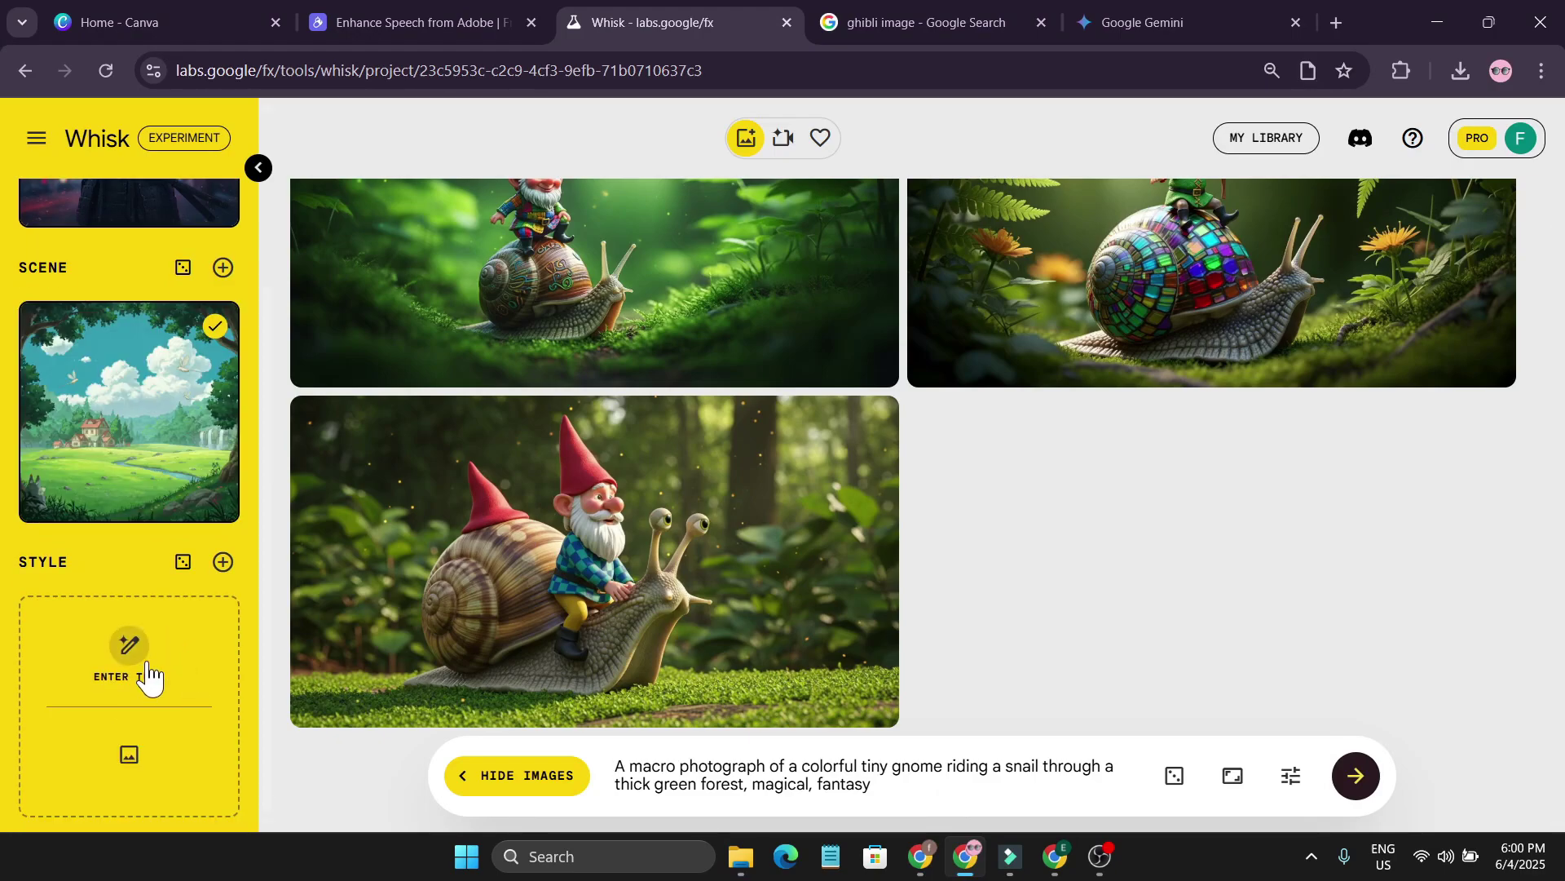
{"action": "left_click_drag", "start_coordinate": [149, 675], "coordinate": [134, 703]}
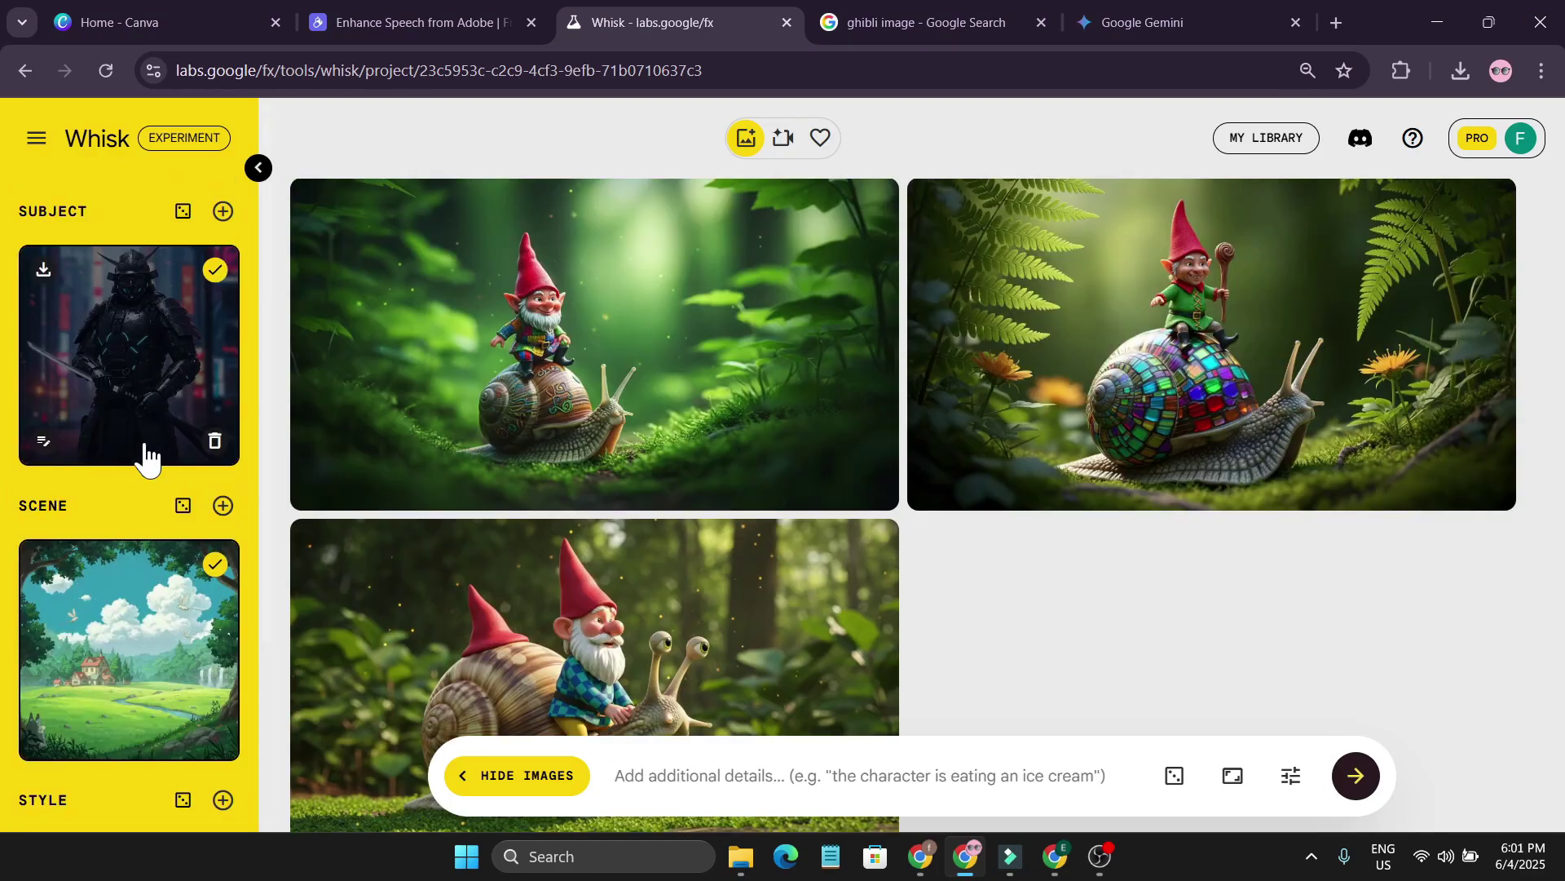
Paste 'a samurai resting under the tree in peaceful village' into the prompt box.
{"action": "scroll", "coordinate": [150, 463], "scroll_direction": "down", "scroll_amount": 3}
{"action": "scroll", "coordinate": [150, 428], "scroll_direction": "up", "scroll_amount": 3}
{"action": "scroll", "coordinate": [157, 469], "scroll_direction": "down", "scroll_amount": 3}
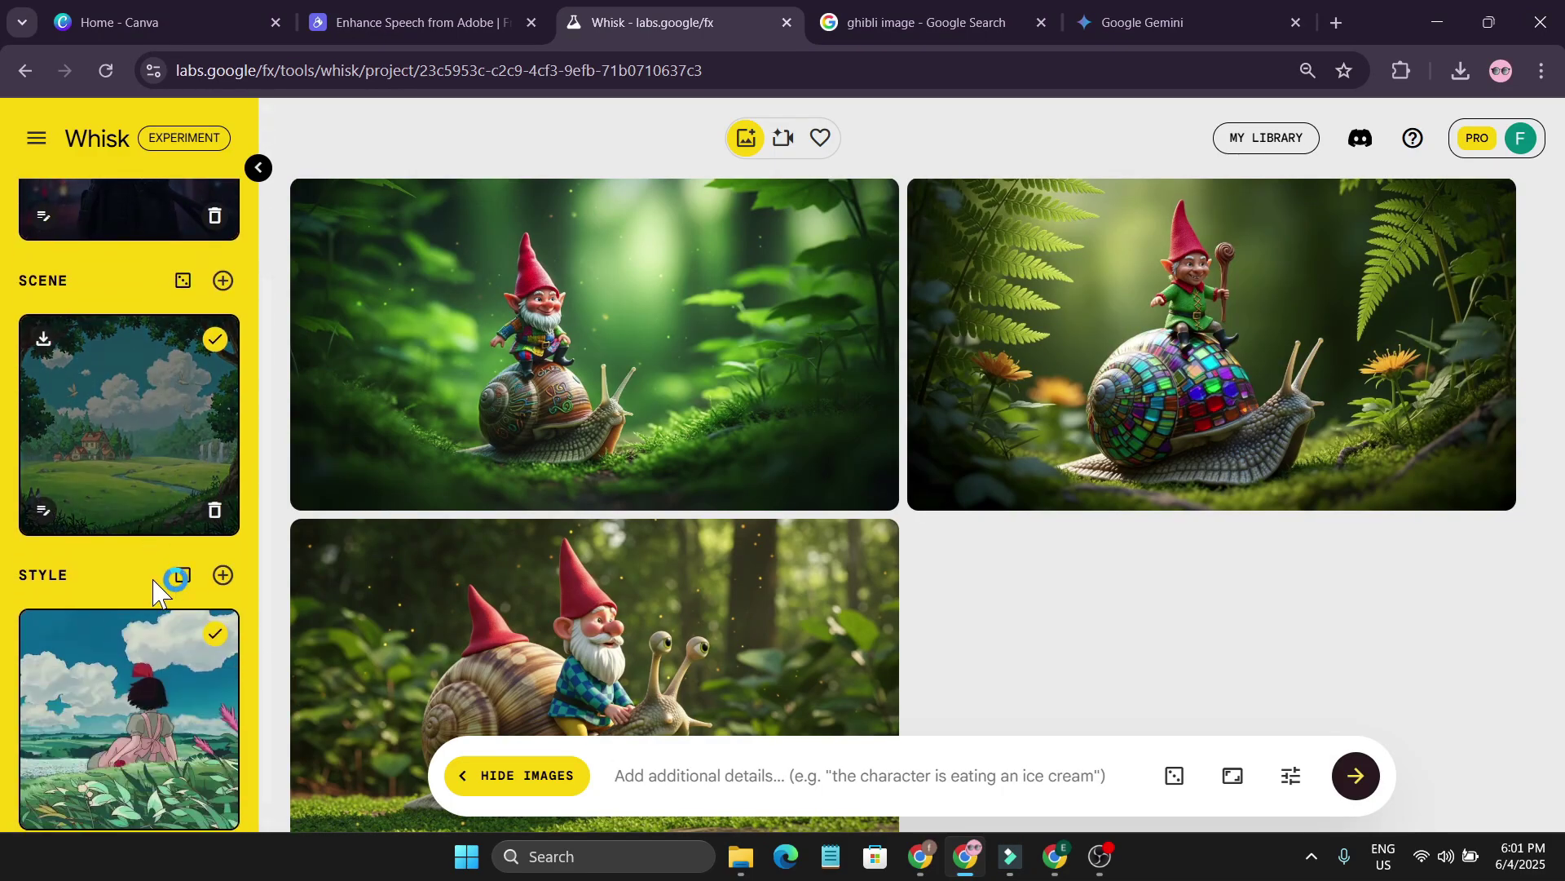
{"action": "left_click", "coordinate": [646, 776]}
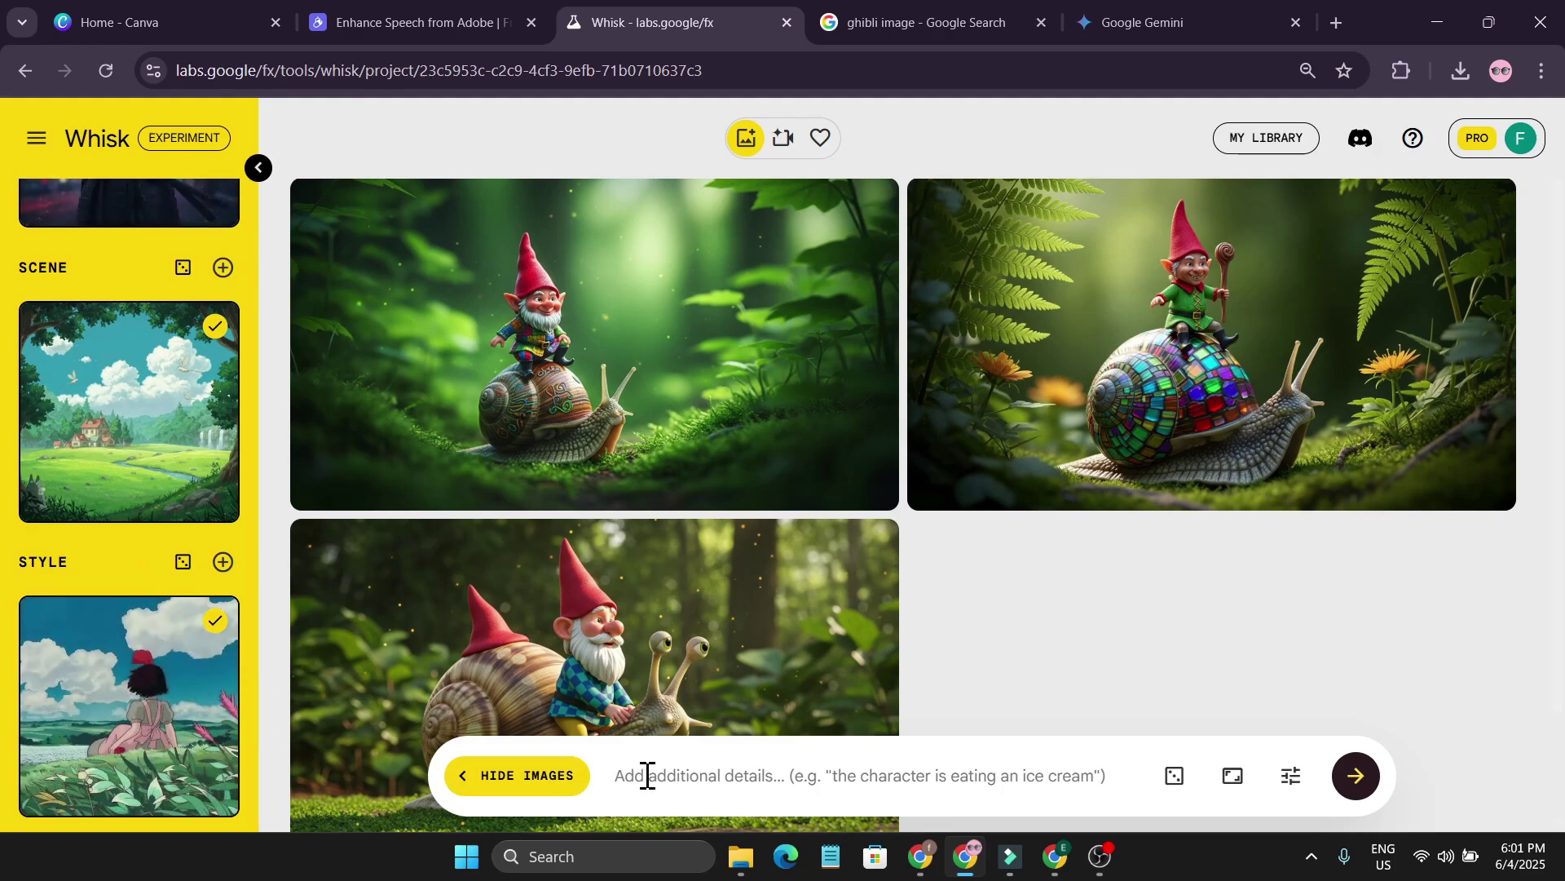
{"action": "type", "text": "a samurai resting under the tree in peaceful village"}
Check the seed and model settings and the aspect ratio choices, leaving them unchanged.
{"action": "scroll", "coordinate": [652, 786], "scroll_direction": "down", "scroll_amount": 2}
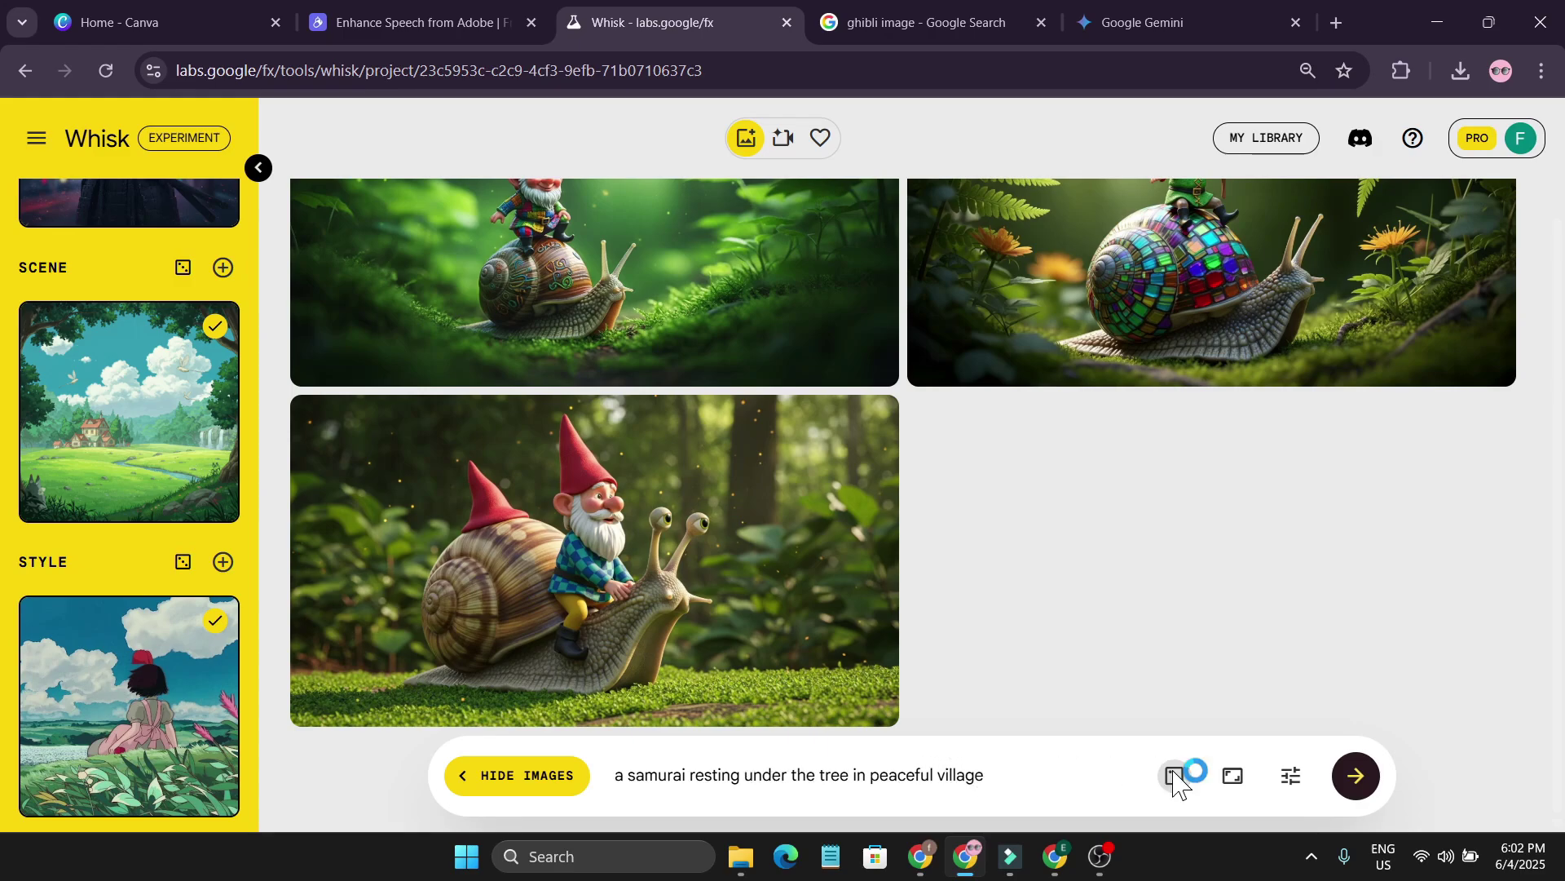
{"action": "left_click", "coordinate": [1299, 778]}
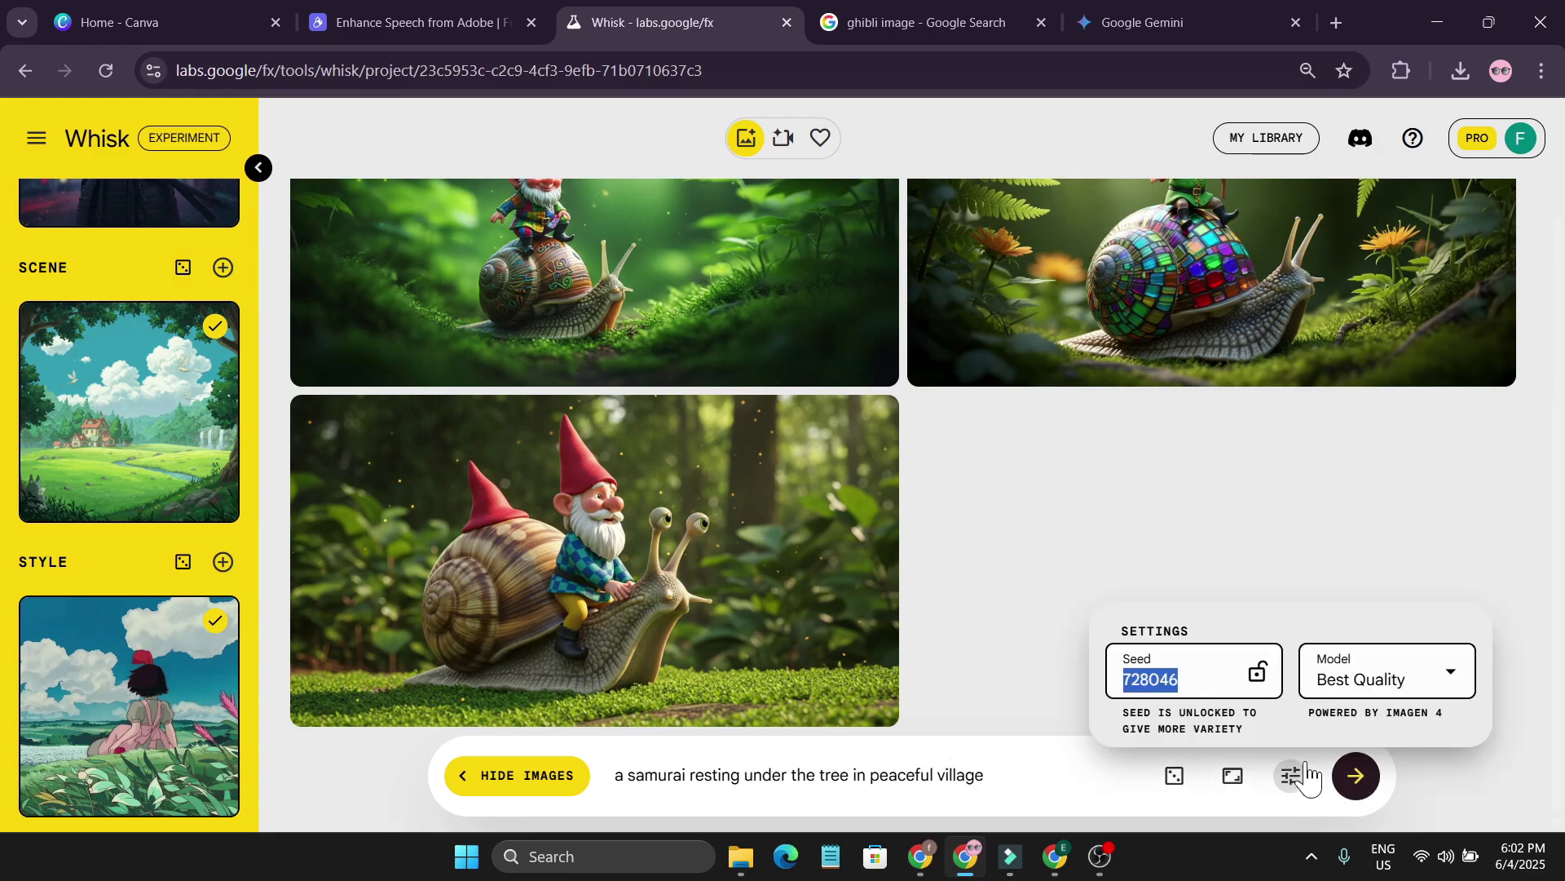
{"action": "left_click", "coordinate": [1231, 775]}
{"action": "left_click", "coordinate": [1236, 775]}
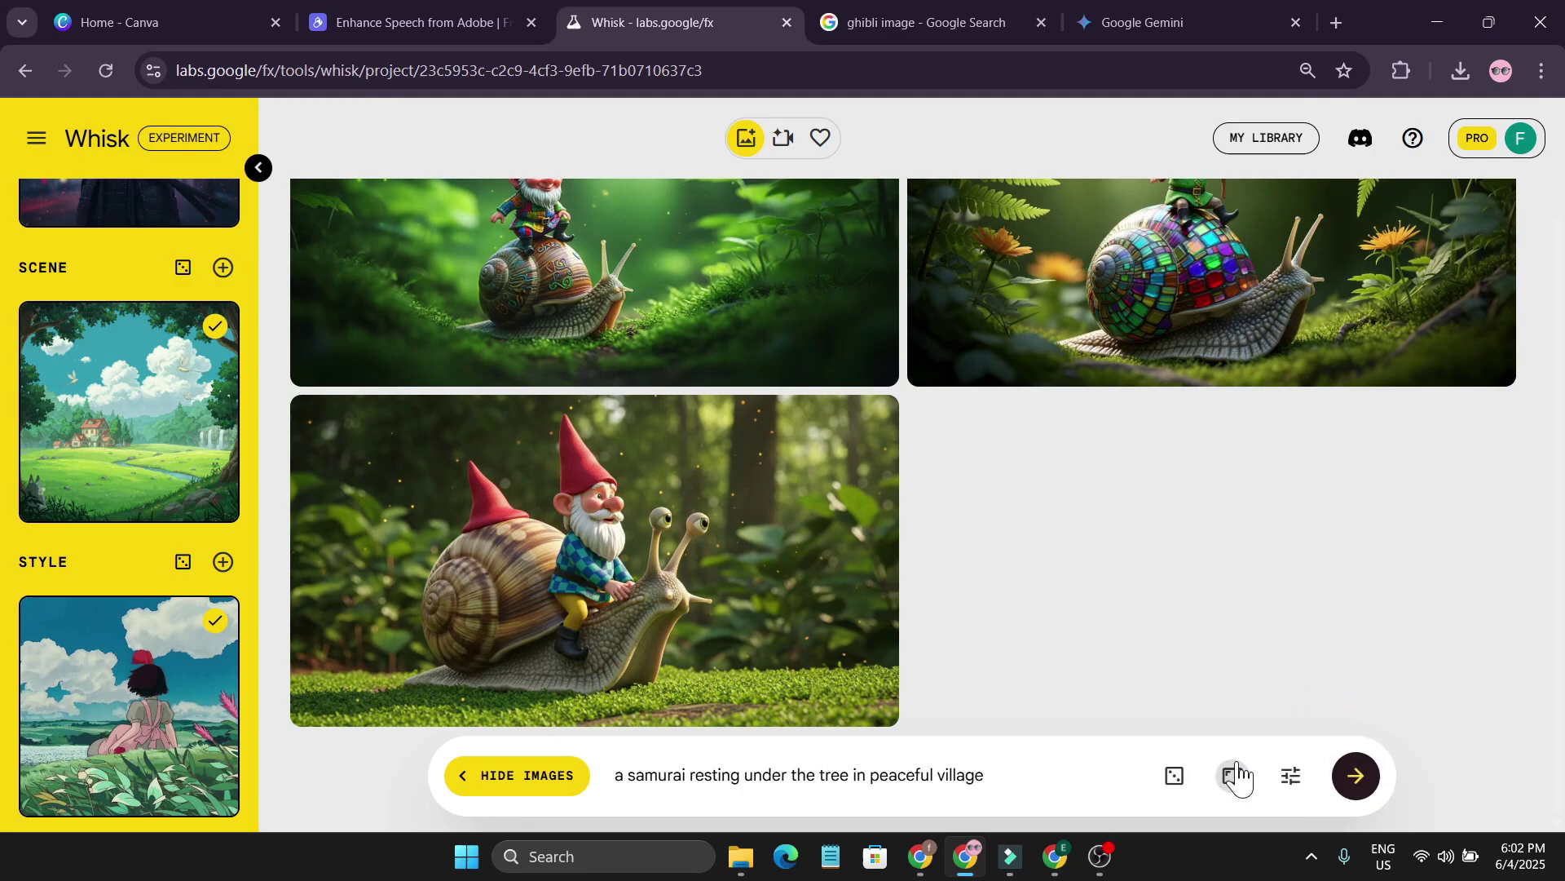
Generate the samurai-under-the-tree images and inspect two of the results.
{"action": "left_click", "coordinate": [1356, 774]}
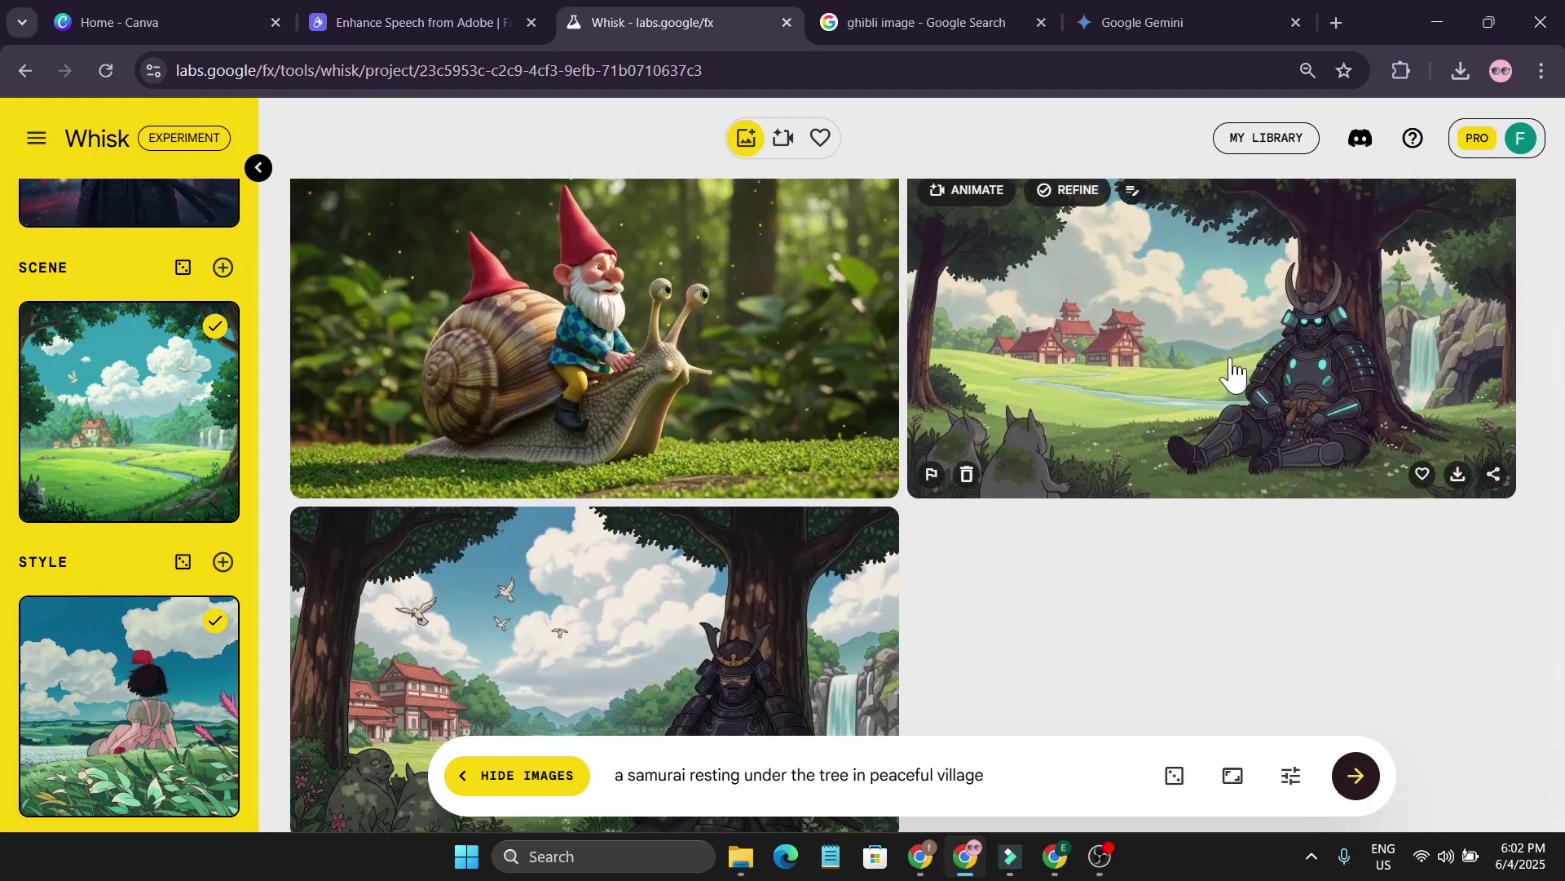
{"action": "left_click", "coordinate": [1233, 371]}
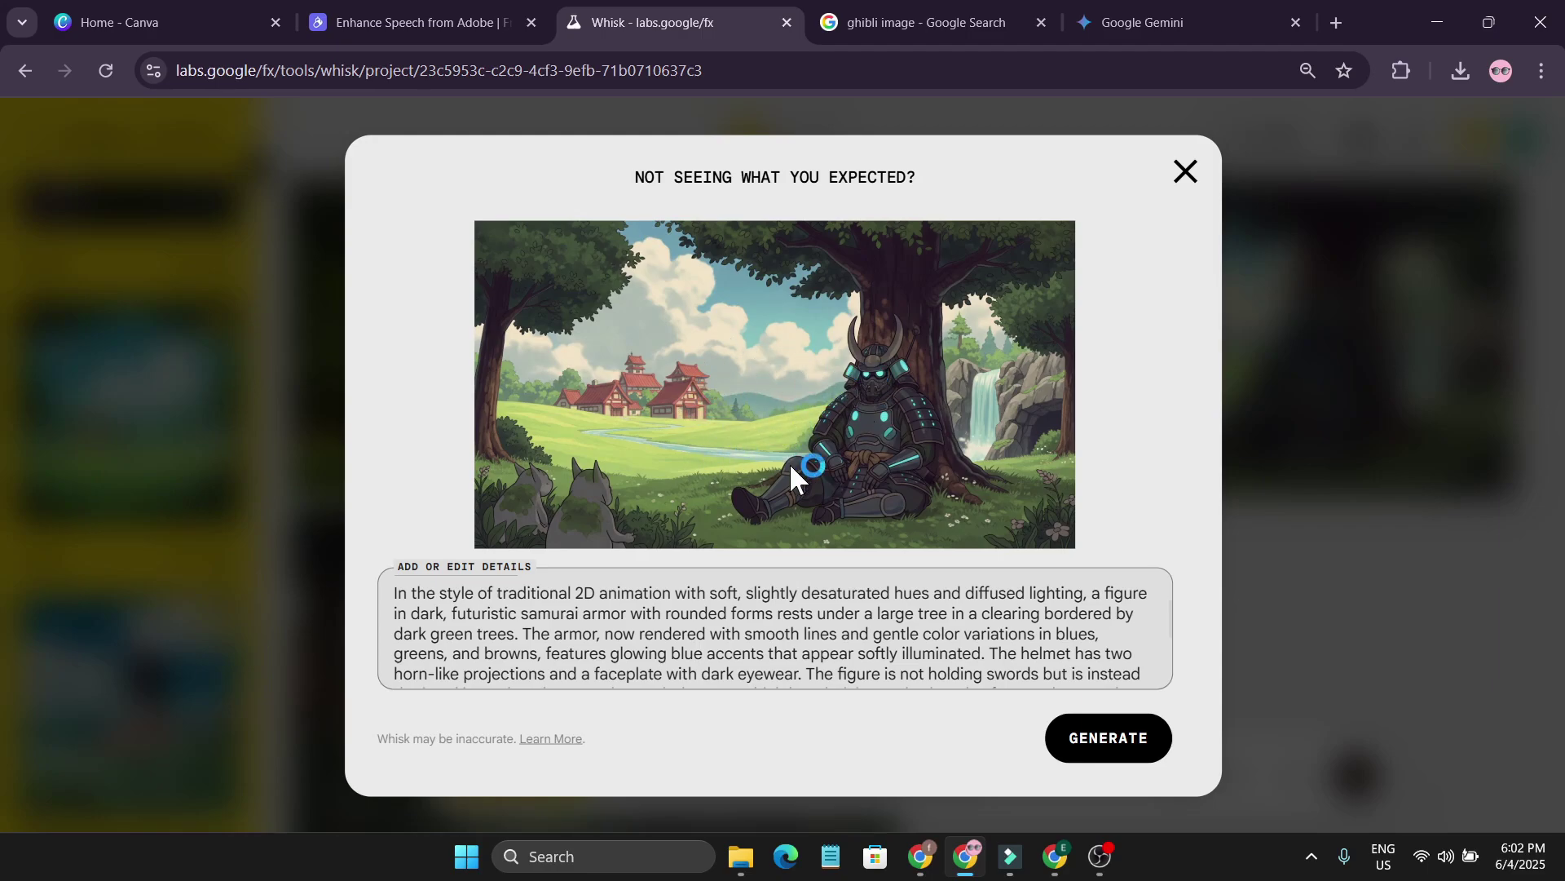
{"action": "left_click", "coordinate": [1185, 171]}
{"action": "left_click", "coordinate": [688, 629]}
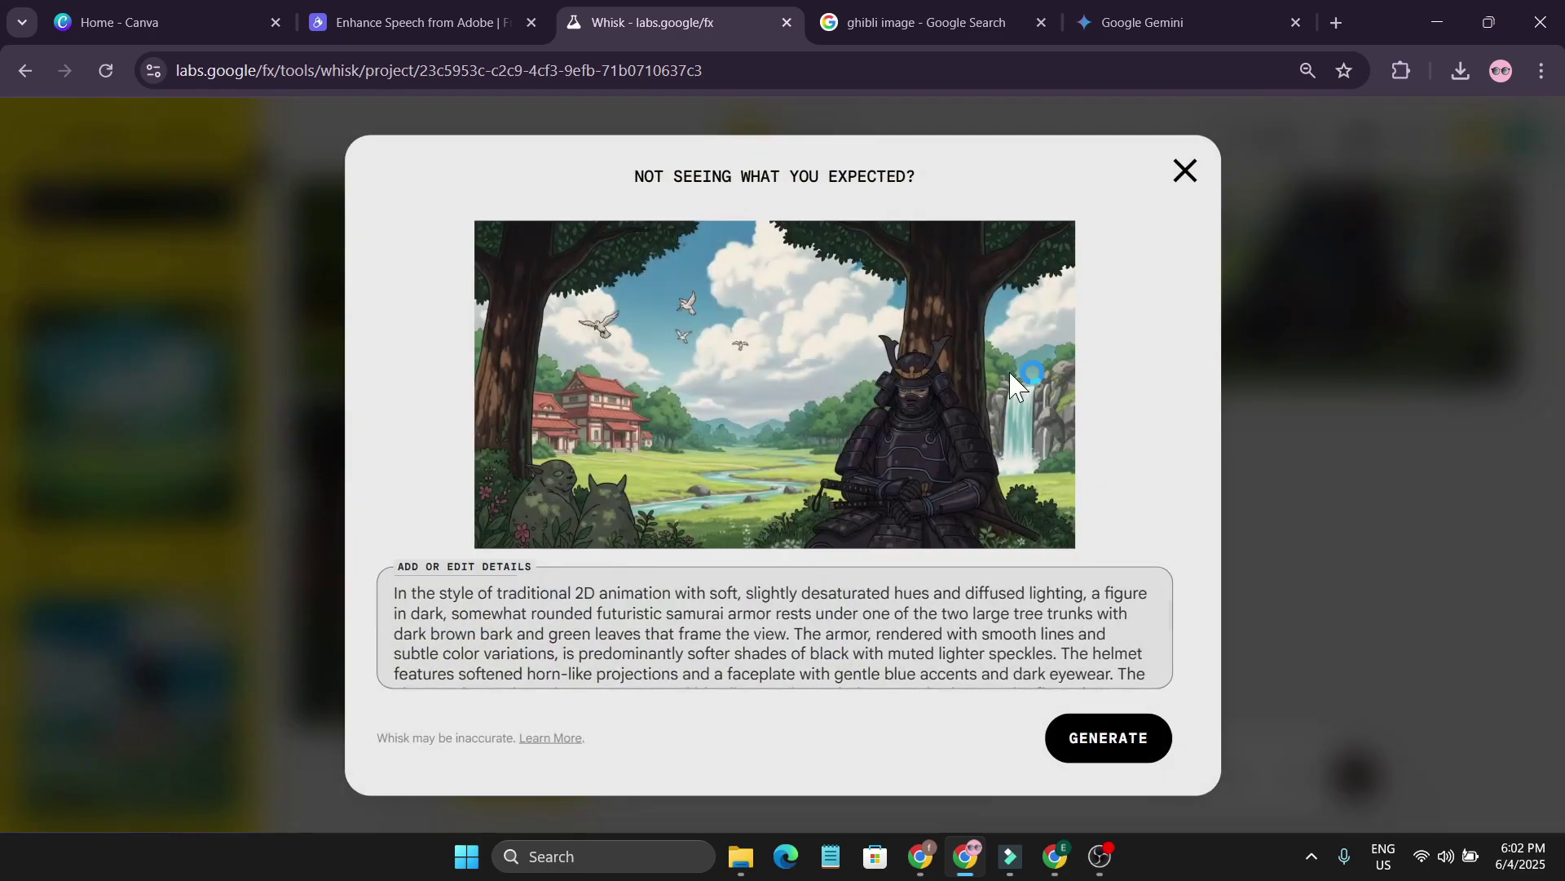
{"action": "left_click", "coordinate": [1187, 173]}
Regenerate more samurai images from one result's description and review them.
{"action": "scroll", "coordinate": [286, 472], "scroll_direction": "up", "scroll_amount": 4}
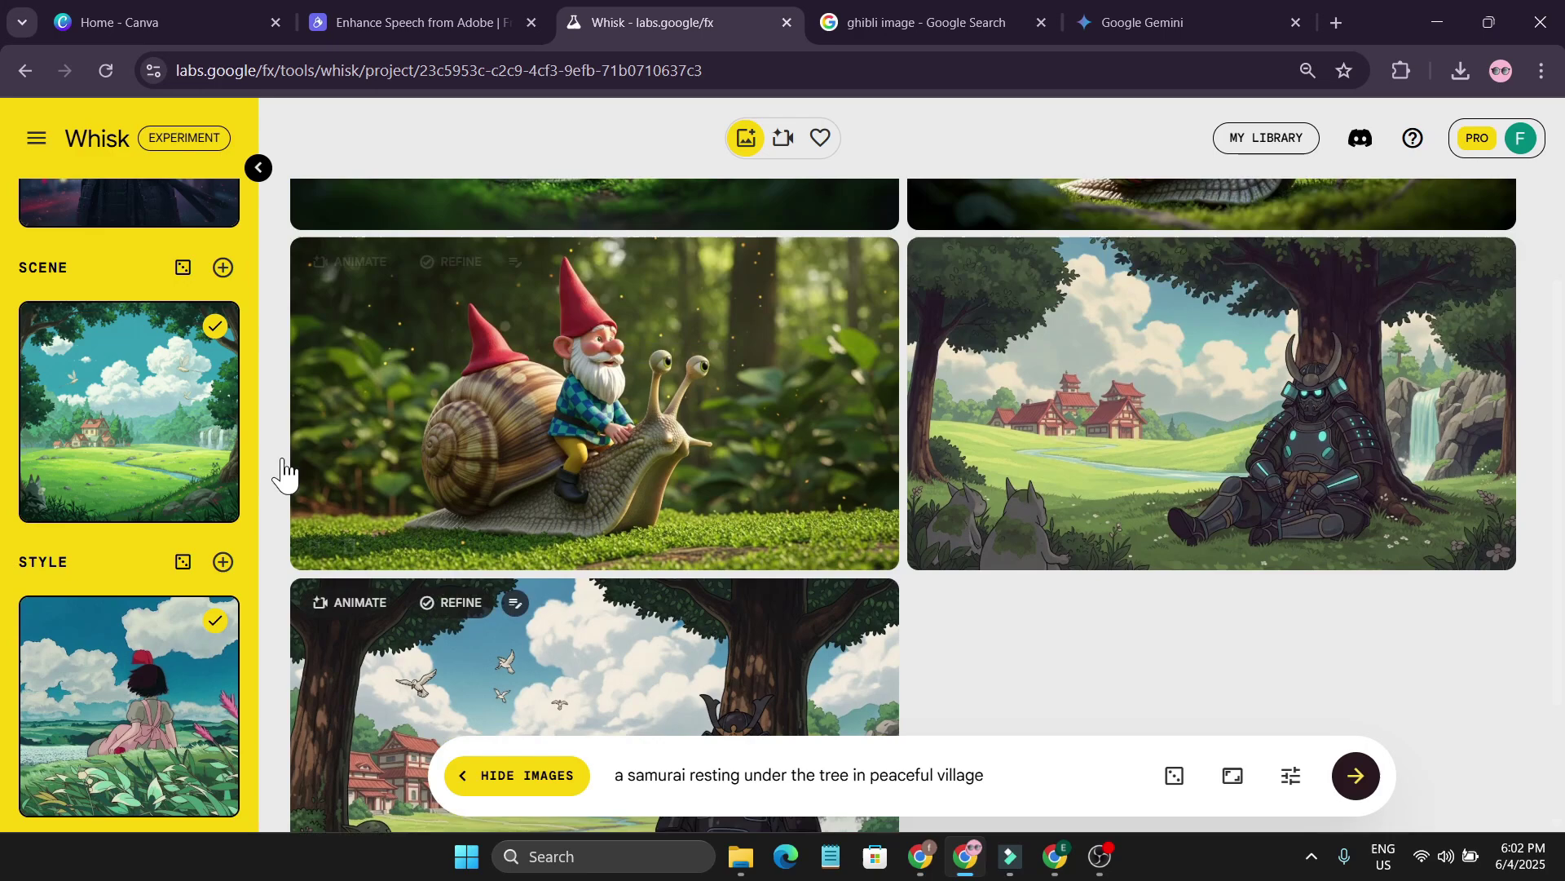
{"action": "scroll", "coordinate": [140, 383], "scroll_direction": "up", "scroll_amount": 3}
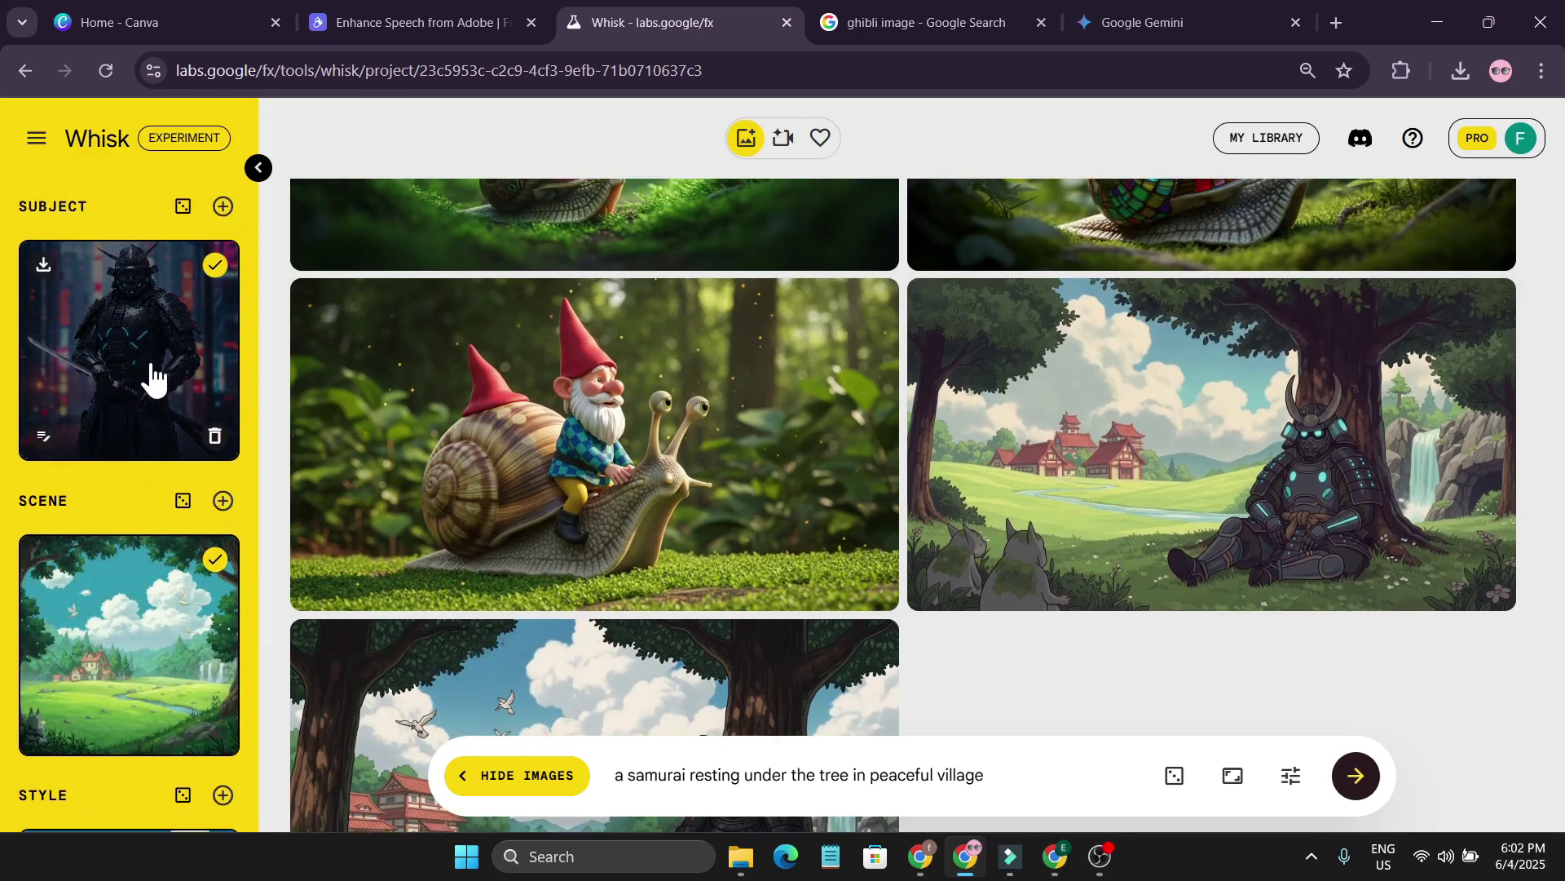
{"action": "scroll", "coordinate": [154, 377], "scroll_direction": "down", "scroll_amount": 3}
{"action": "scroll", "coordinate": [148, 570], "scroll_direction": "down", "scroll_amount": 1}
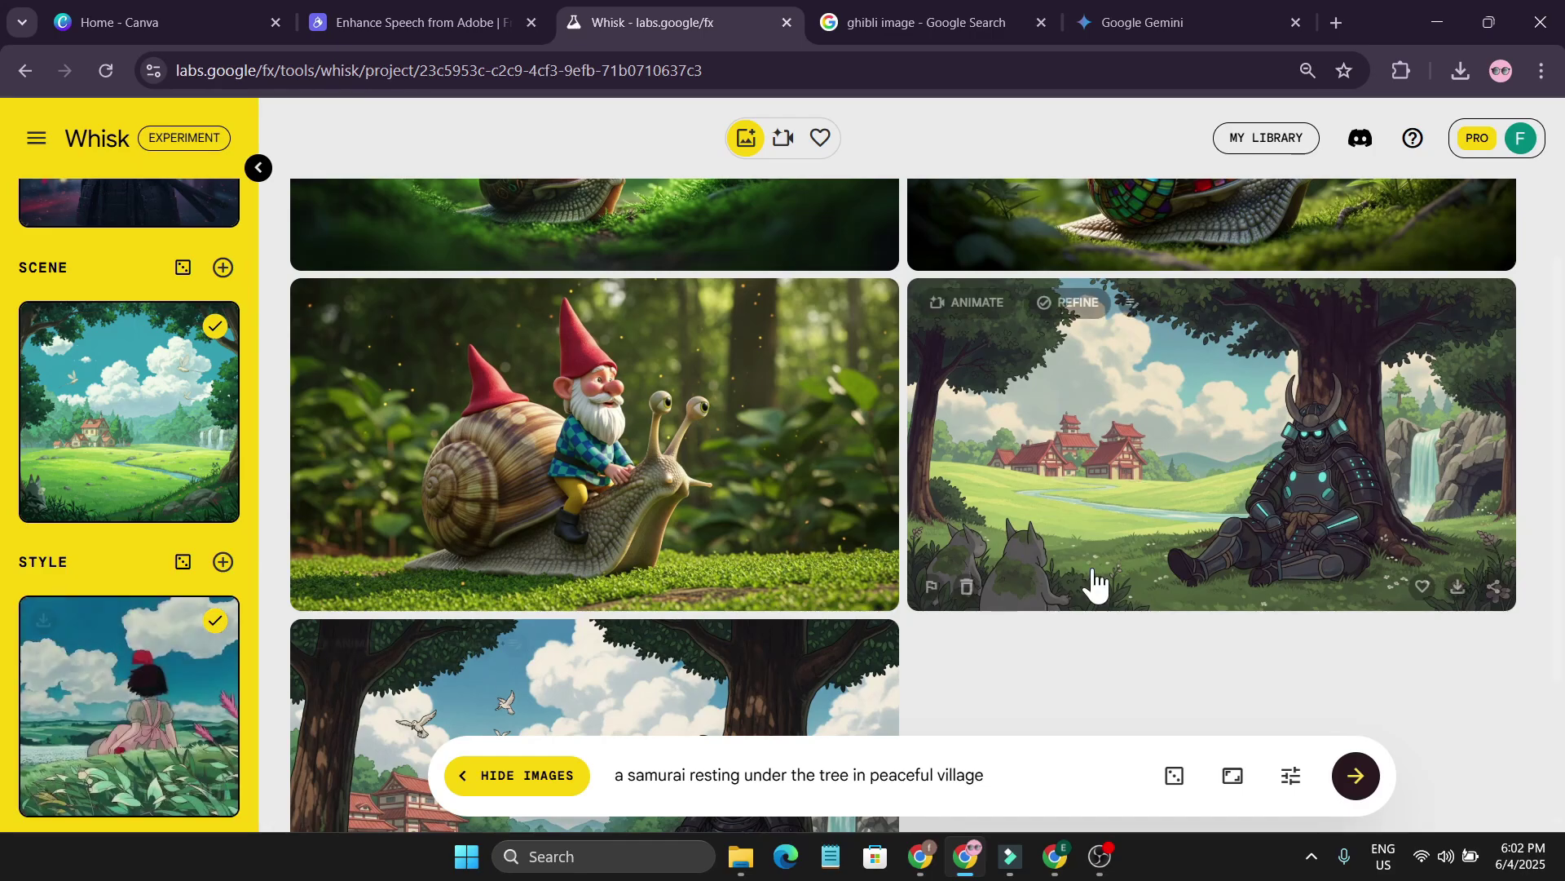
{"action": "scroll", "coordinate": [1206, 375], "scroll_direction": "down", "scroll_amount": 3}
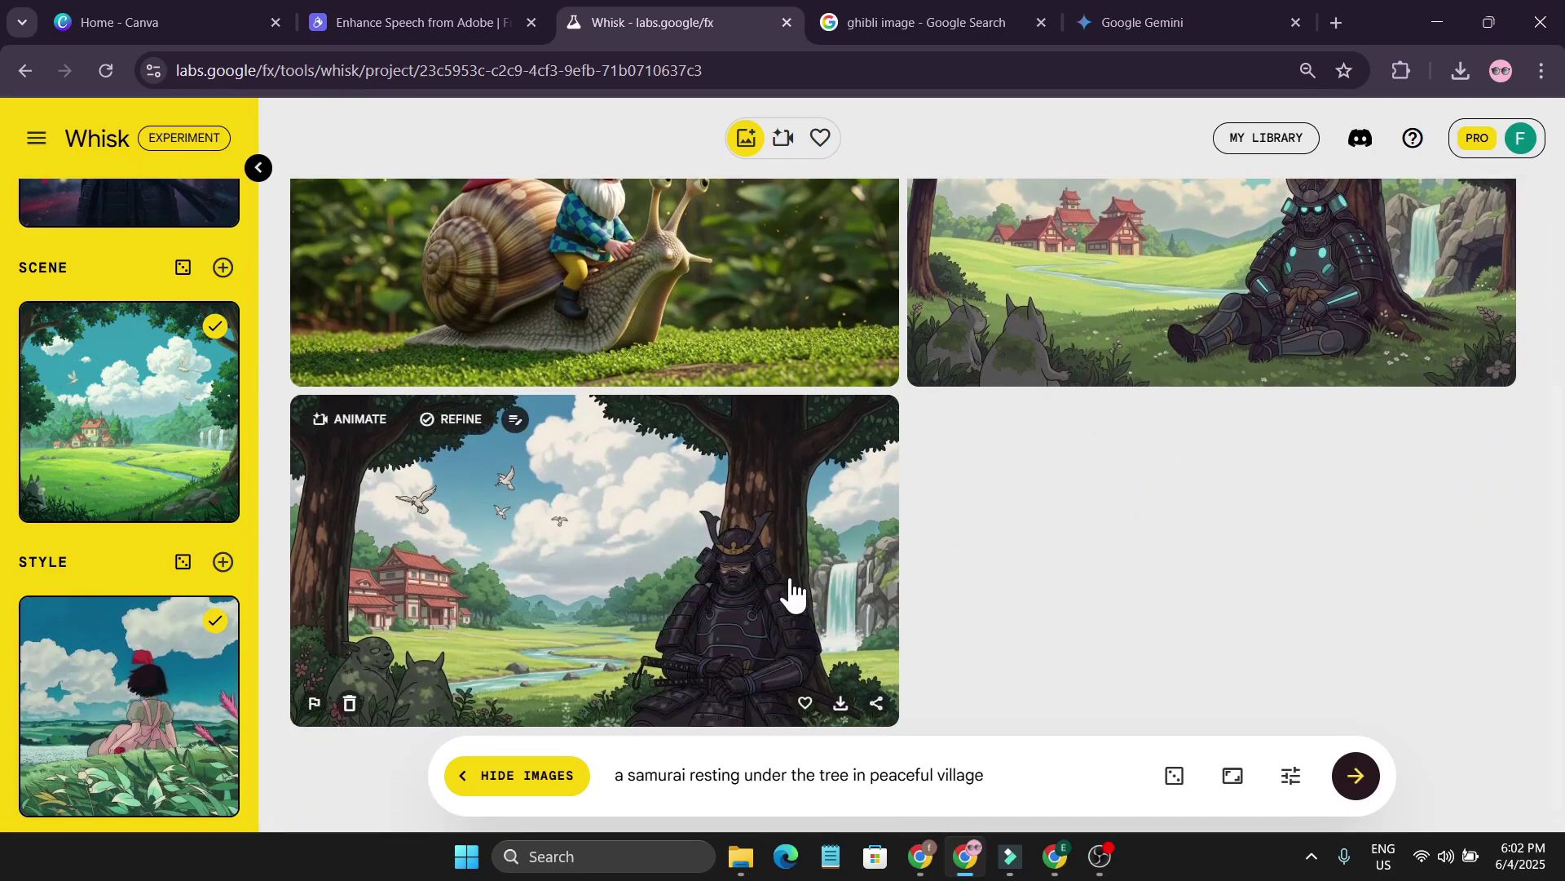
{"action": "scroll", "coordinate": [798, 577], "scroll_direction": "up", "scroll_amount": 3}
{"action": "left_click", "coordinate": [1231, 440]}
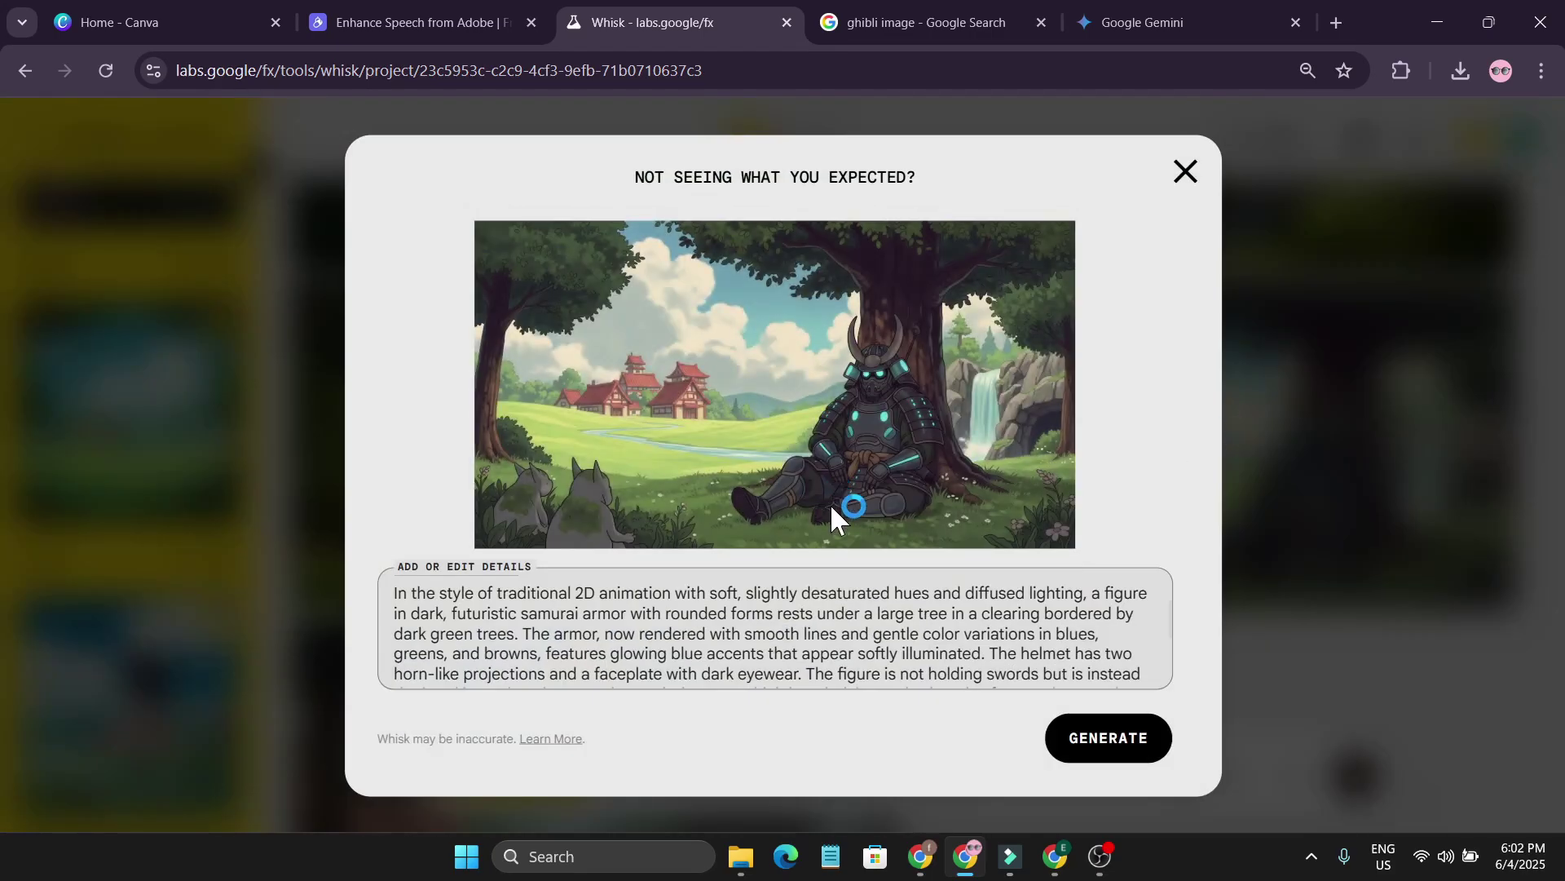
{"action": "scroll", "coordinate": [815, 608], "scroll_direction": "down", "scroll_amount": 3}
{"action": "scroll", "coordinate": [830, 626], "scroll_direction": "up", "scroll_amount": 3}
{"action": "scroll", "coordinate": [536, 656], "scroll_direction": "down", "scroll_amount": 3}
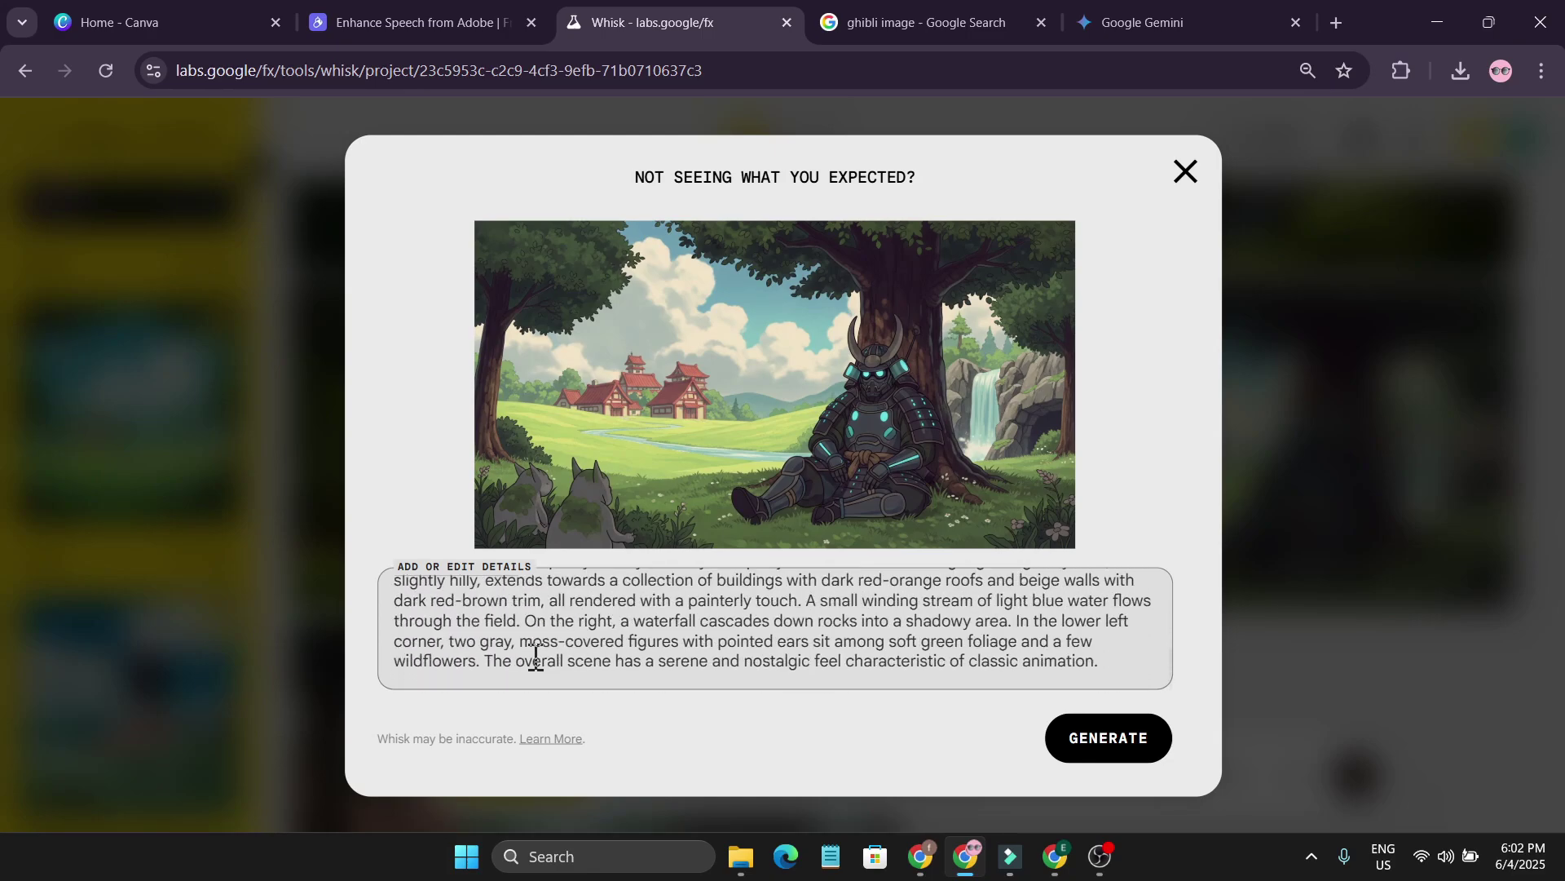
{"action": "left_click", "coordinate": [1097, 746]}
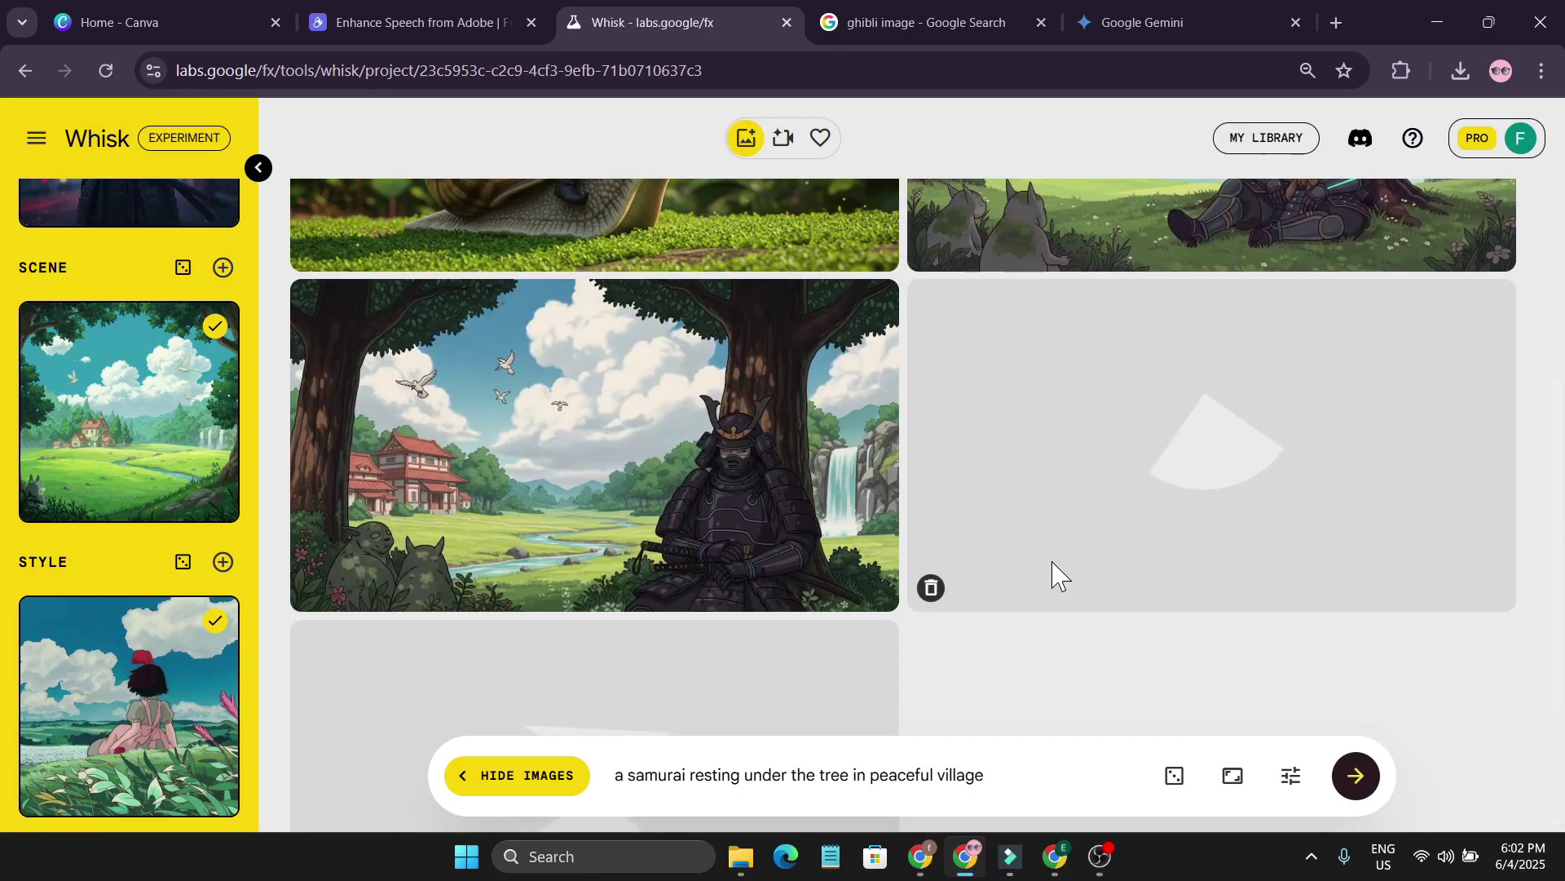
{"action": "scroll", "coordinate": [1020, 526], "scroll_direction": "down", "scroll_amount": 1}
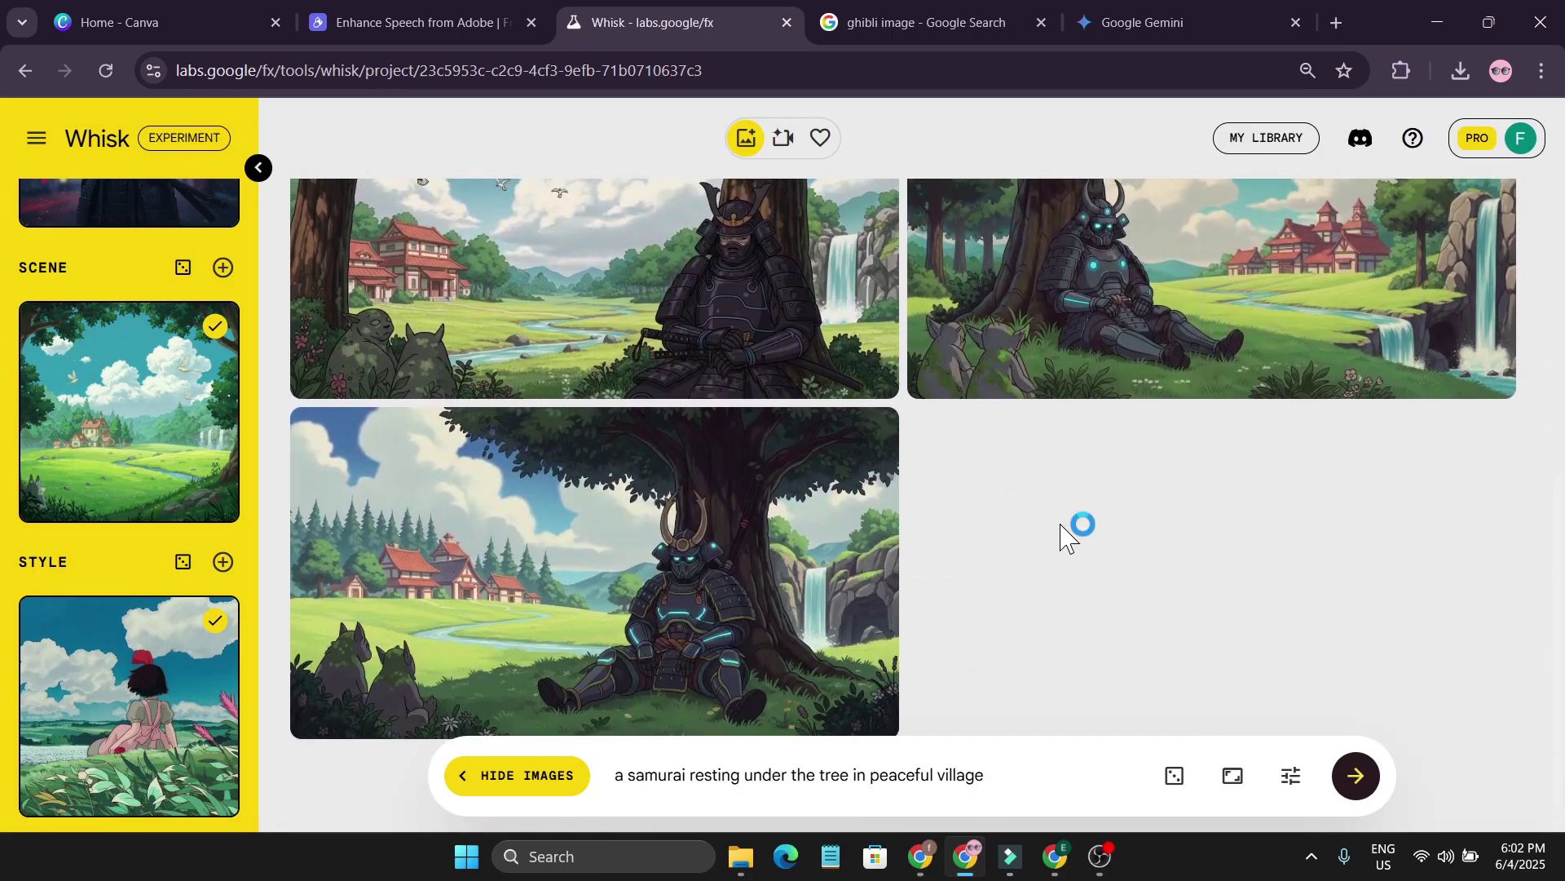
{"action": "scroll", "coordinate": [938, 522], "scroll_direction": "up", "scroll_amount": 6}
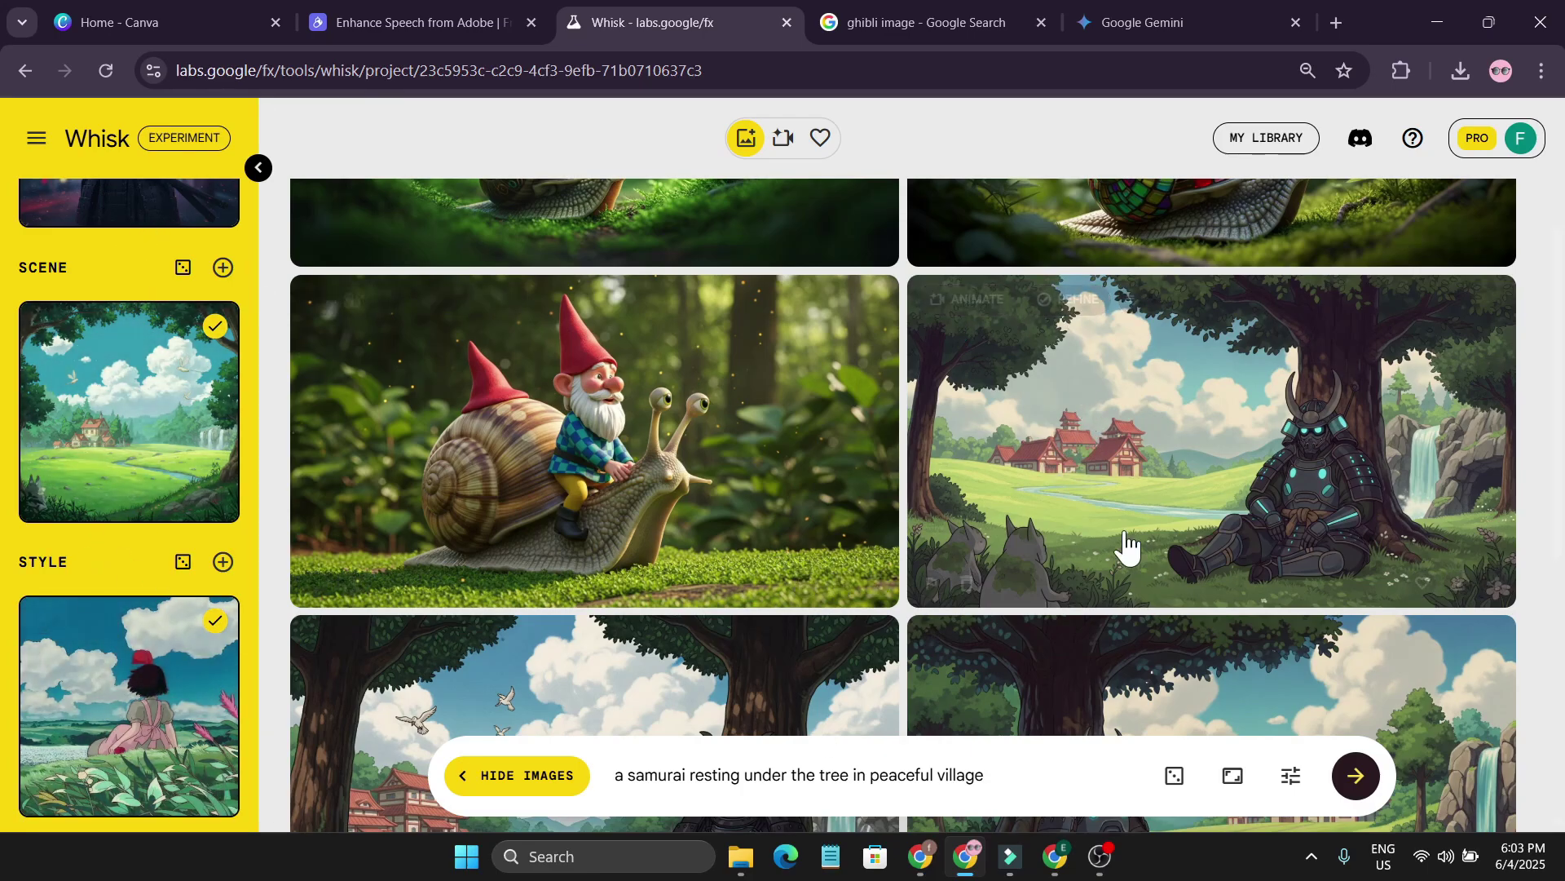
Refine the armored samurai image with 'the samurai is holding a cat'.
{"action": "left_click", "coordinate": [1091, 299]}
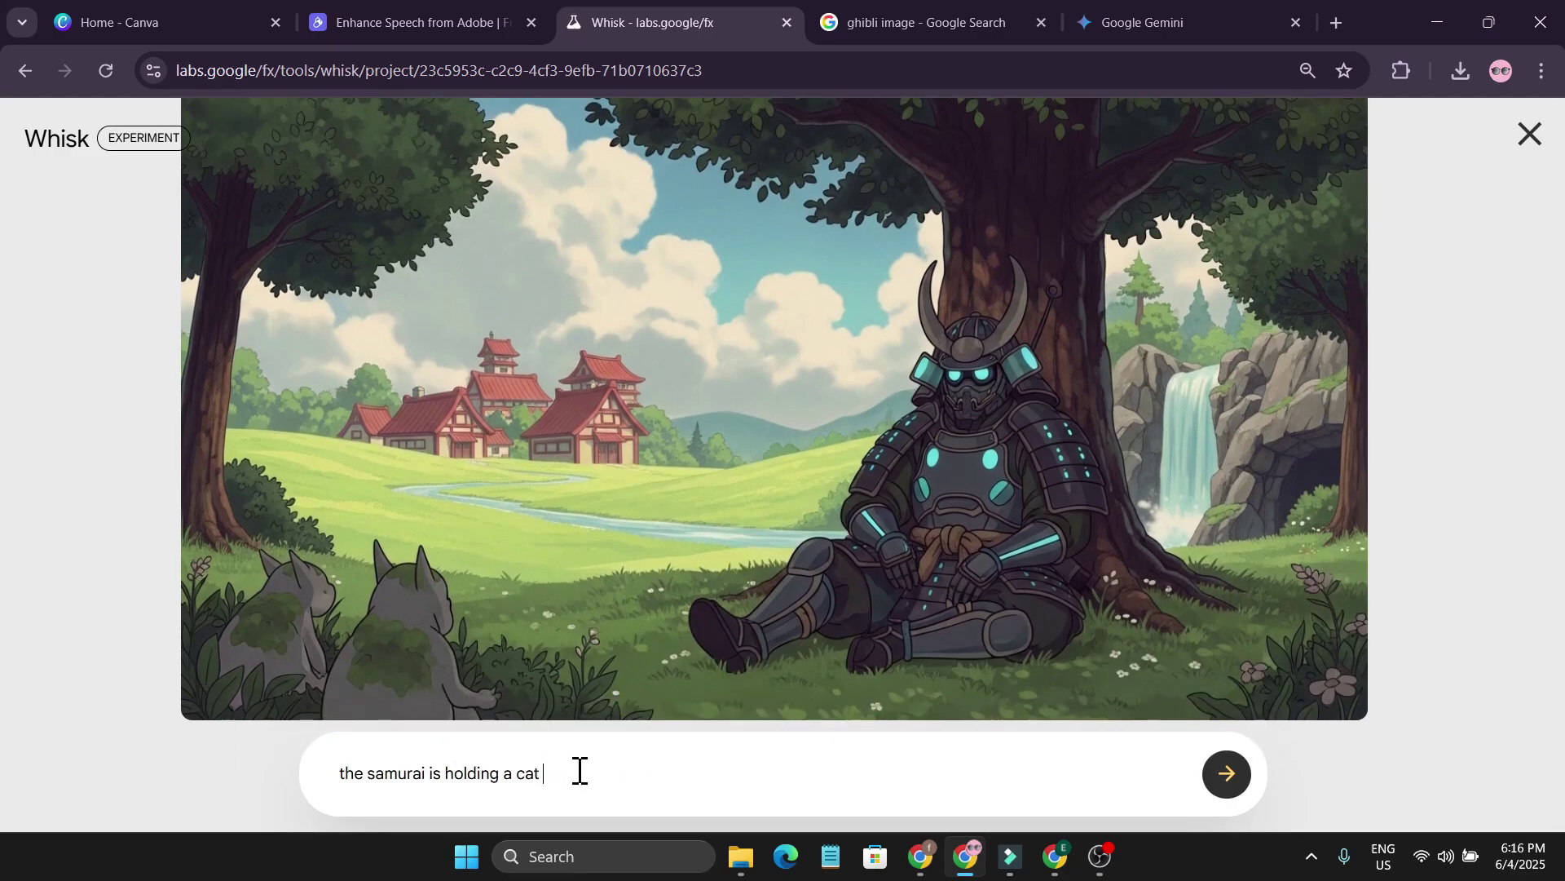
{"action": "left_click", "coordinate": [1225, 782]}
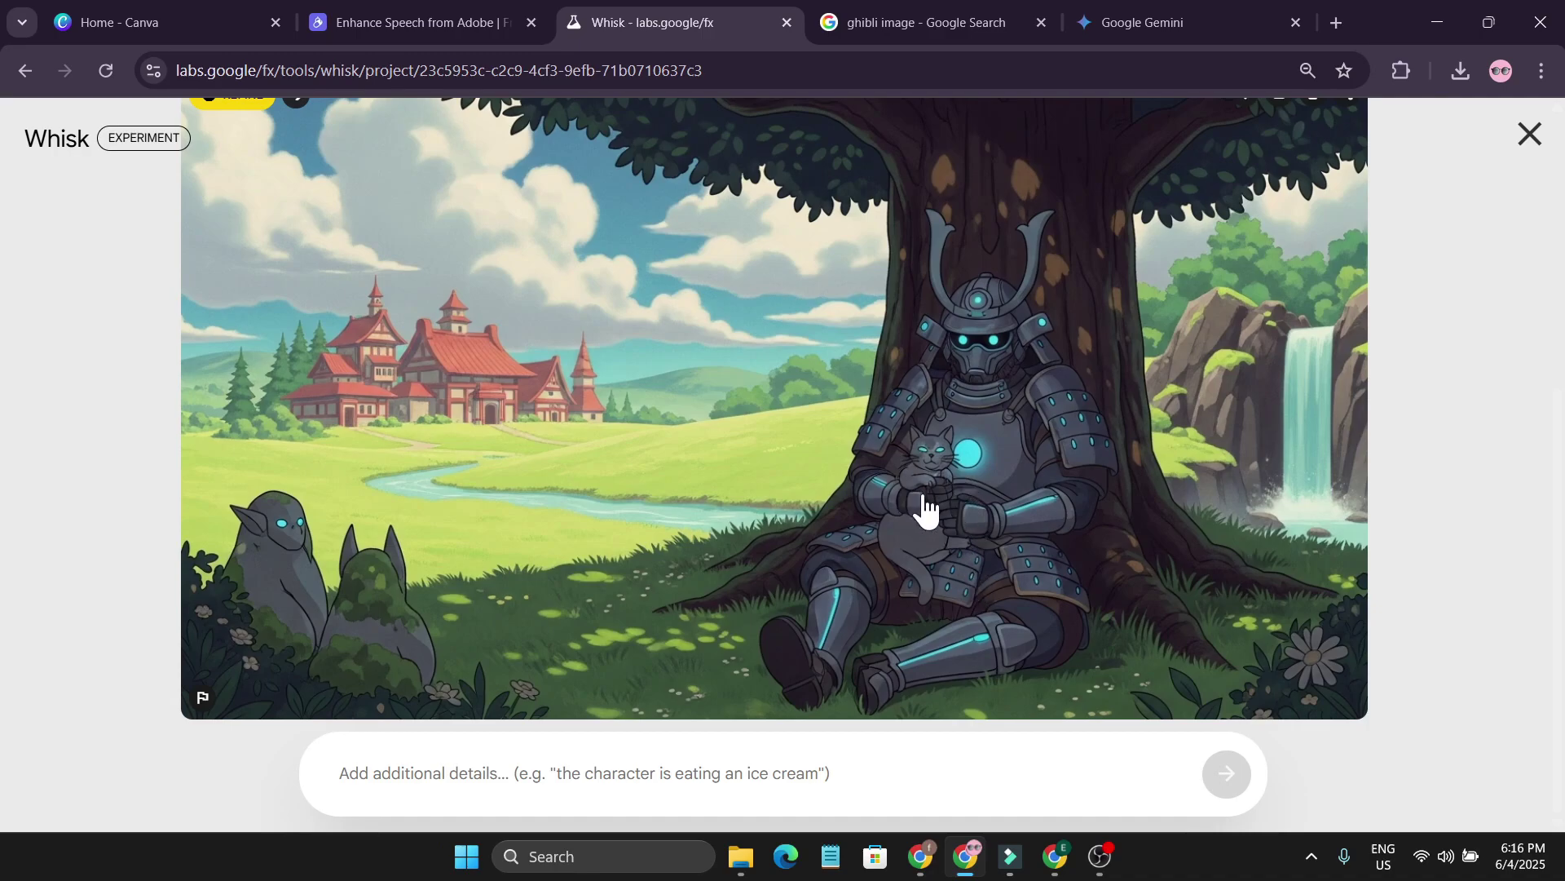
{"action": "scroll", "coordinate": [933, 517], "scroll_direction": "up", "scroll_amount": 1}
{"action": "scroll", "coordinate": [938, 518], "scroll_direction": "down", "scroll_amount": 1}
Scroll through the gallery of generated samurai images.
{"action": "scroll", "coordinate": [940, 498], "scroll_direction": "up", "scroll_amount": 1}
{"action": "scroll", "coordinate": [936, 495], "scroll_direction": "down", "scroll_amount": 1}
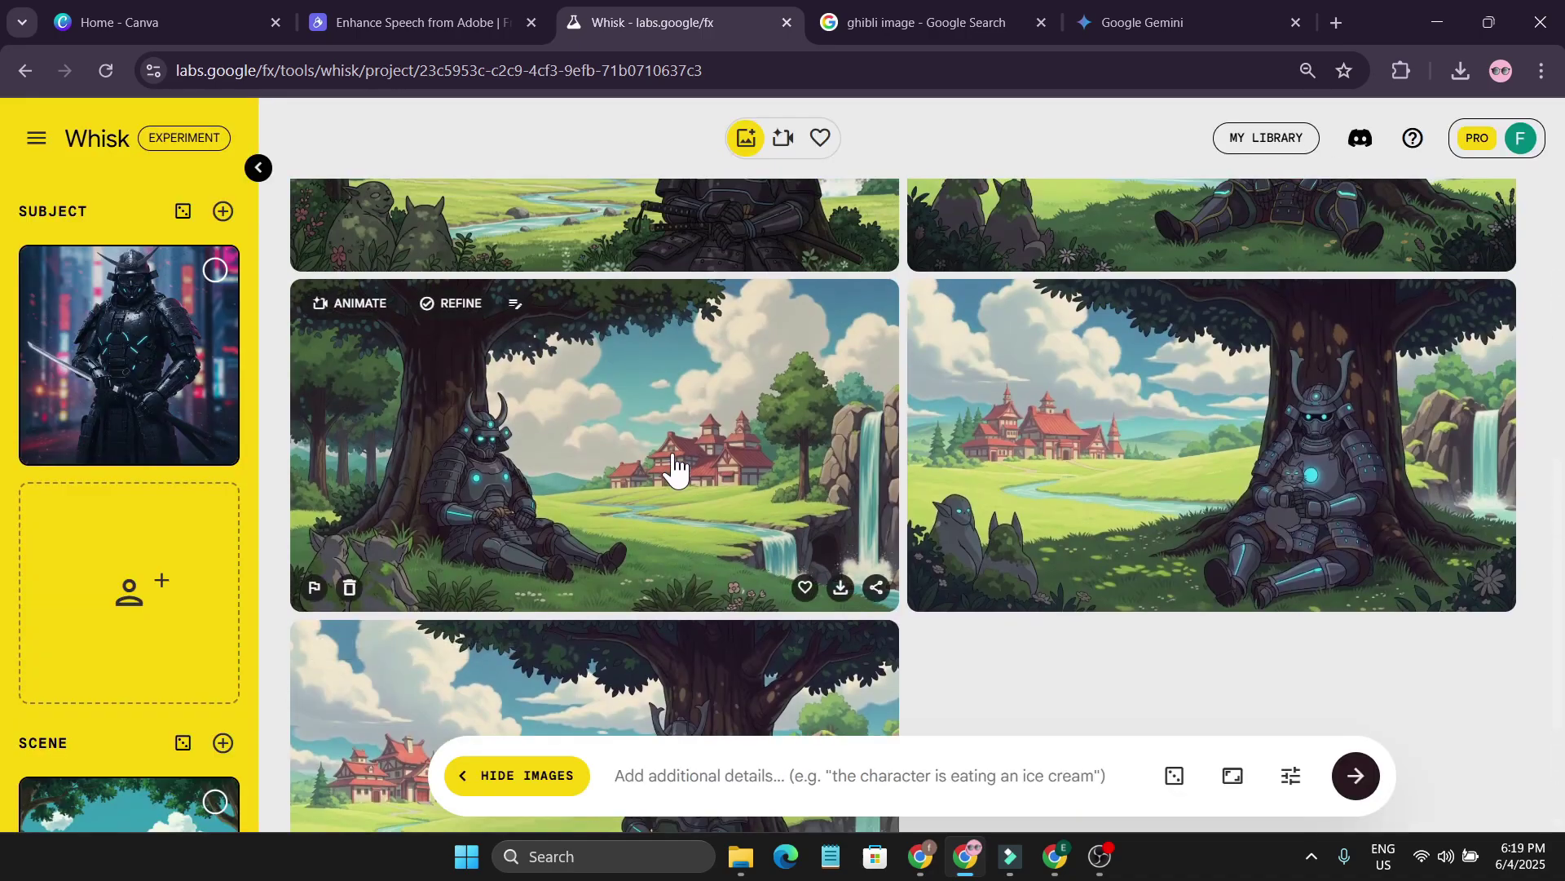
{"action": "scroll", "coordinate": [674, 469], "scroll_direction": "down", "scroll_amount": 3}
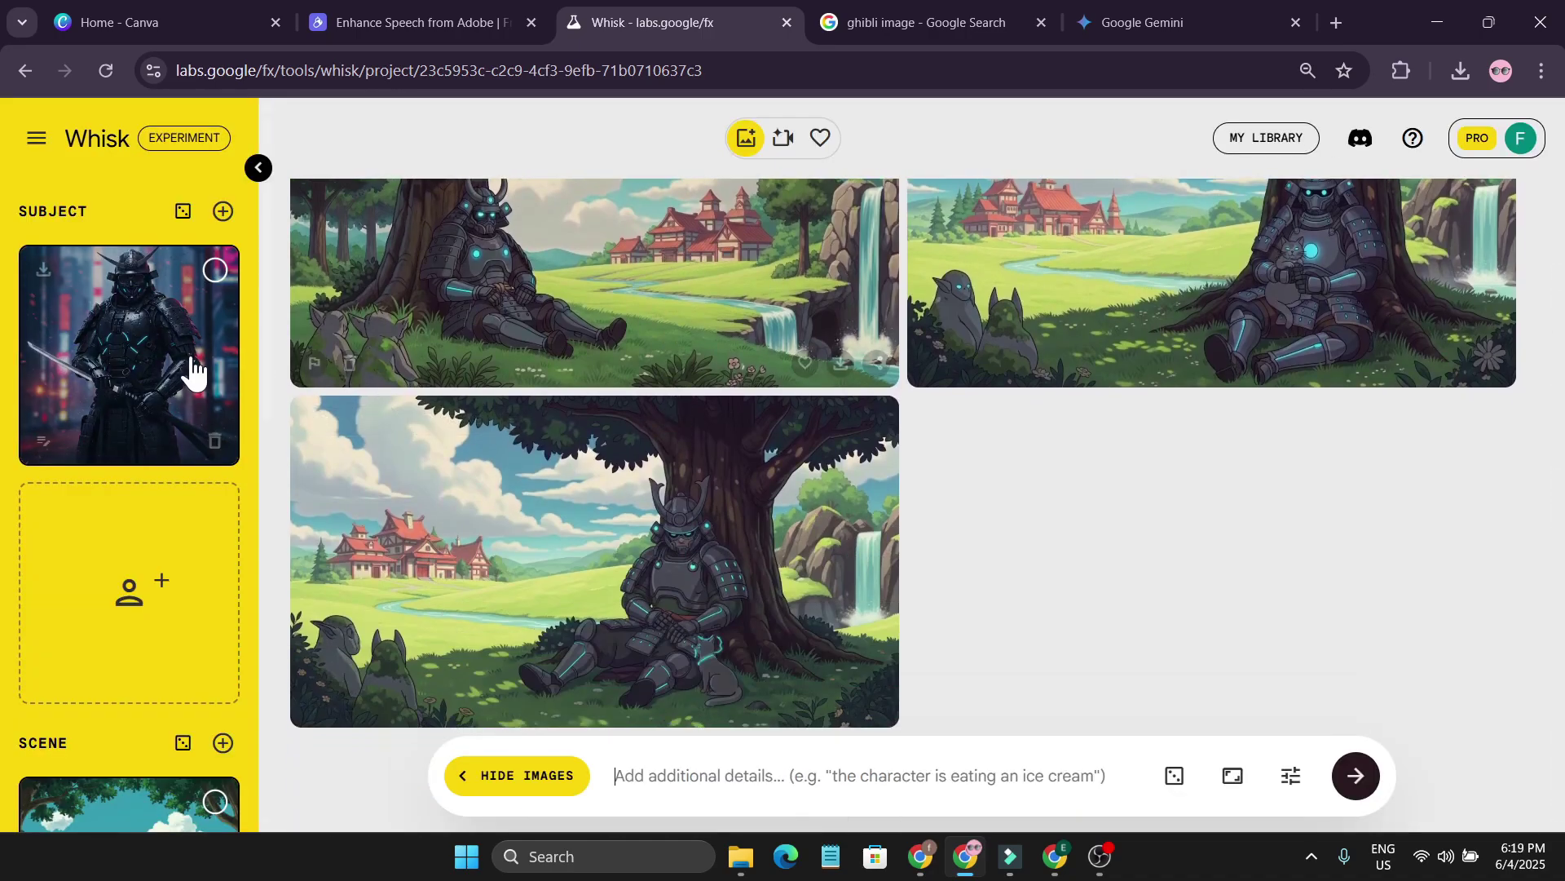
{"action": "scroll", "coordinate": [191, 368], "scroll_direction": "down", "scroll_amount": 3}
{"action": "scroll", "coordinate": [196, 522], "scroll_direction": "down", "scroll_amount": 6}
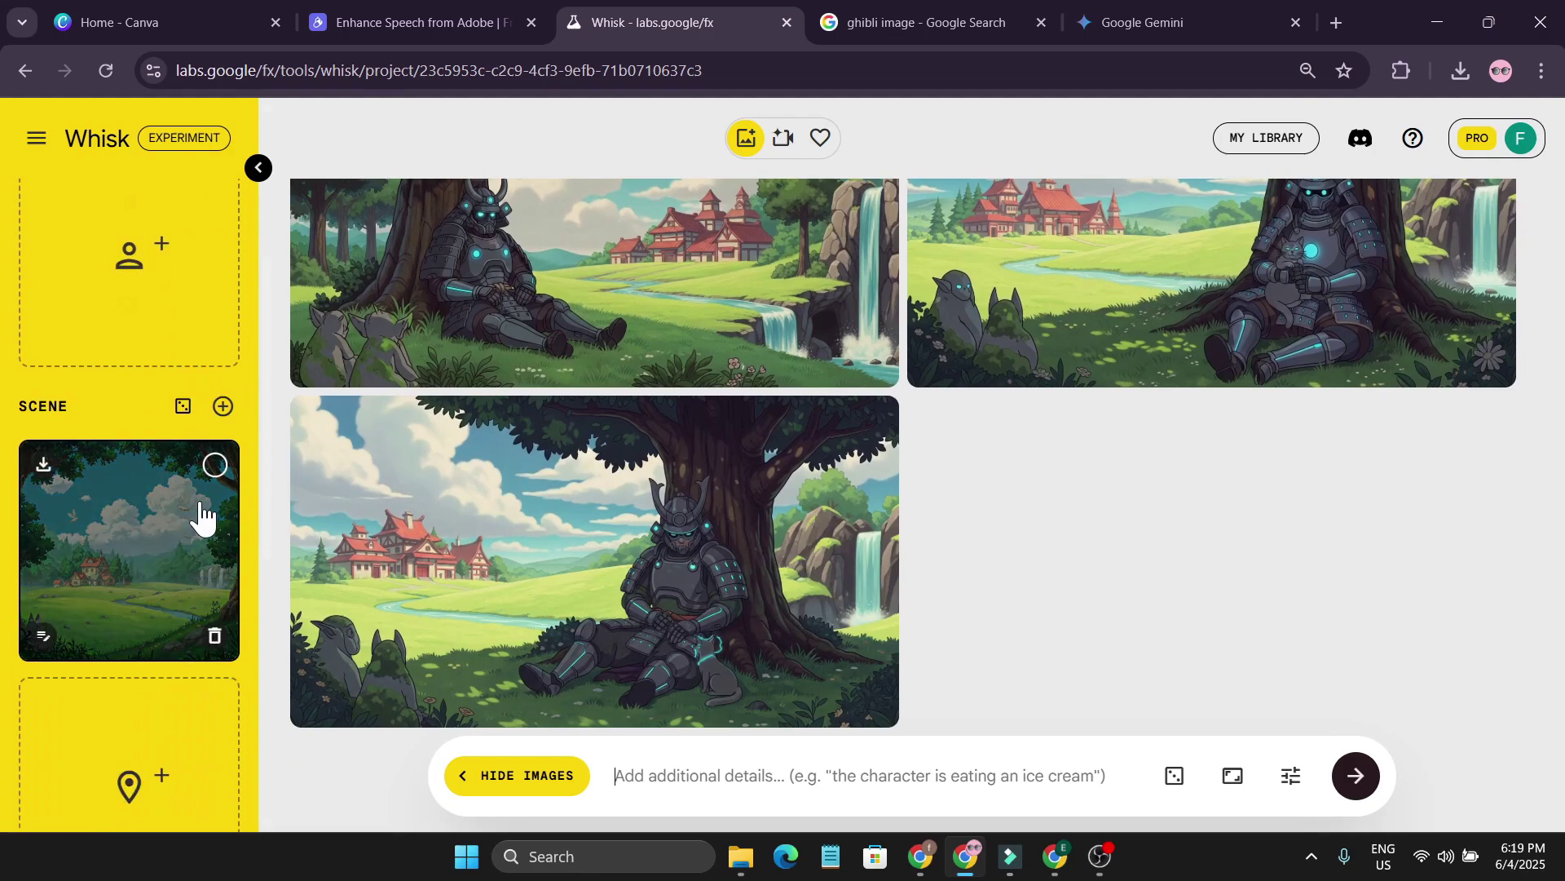
{"action": "scroll", "coordinate": [163, 587], "scroll_direction": "up", "scroll_amount": 3}
{"action": "scroll", "coordinate": [623, 374], "scroll_direction": "up", "scroll_amount": 2}
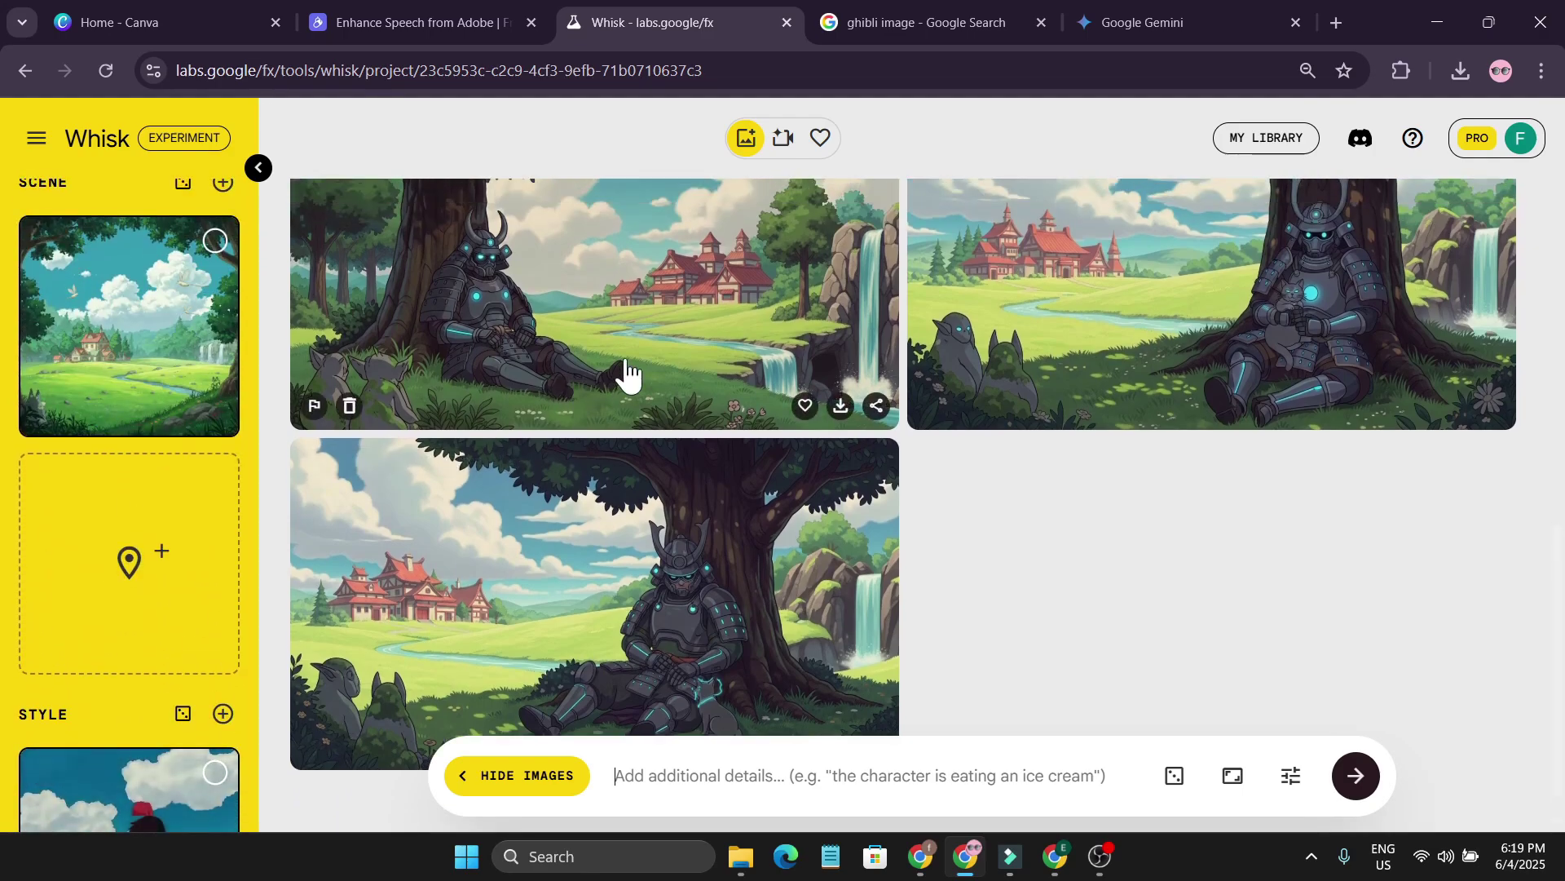
{"action": "scroll", "coordinate": [930, 529], "scroll_direction": "down", "scroll_amount": 1}
{"action": "scroll", "coordinate": [922, 528], "scroll_direction": "up", "scroll_amount": 1}
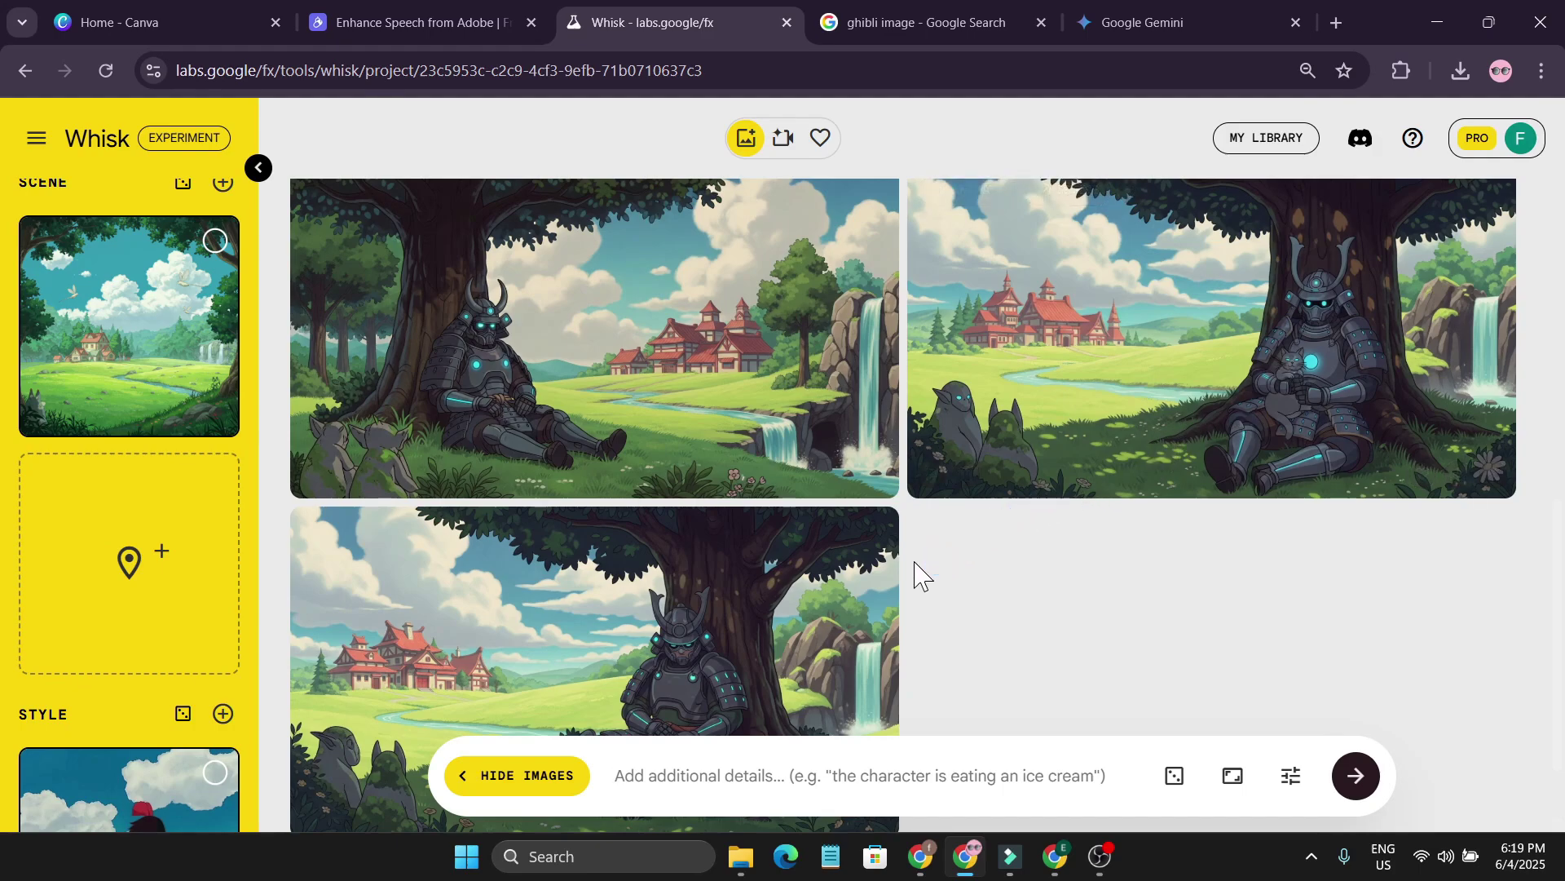
{"action": "scroll", "coordinate": [913, 559], "scroll_direction": "up", "scroll_amount": 2}
{"action": "scroll", "coordinate": [183, 422], "scroll_direction": "up", "scroll_amount": 3}
{"action": "scroll", "coordinate": [186, 426], "scroll_direction": "up", "scroll_amount": 4}
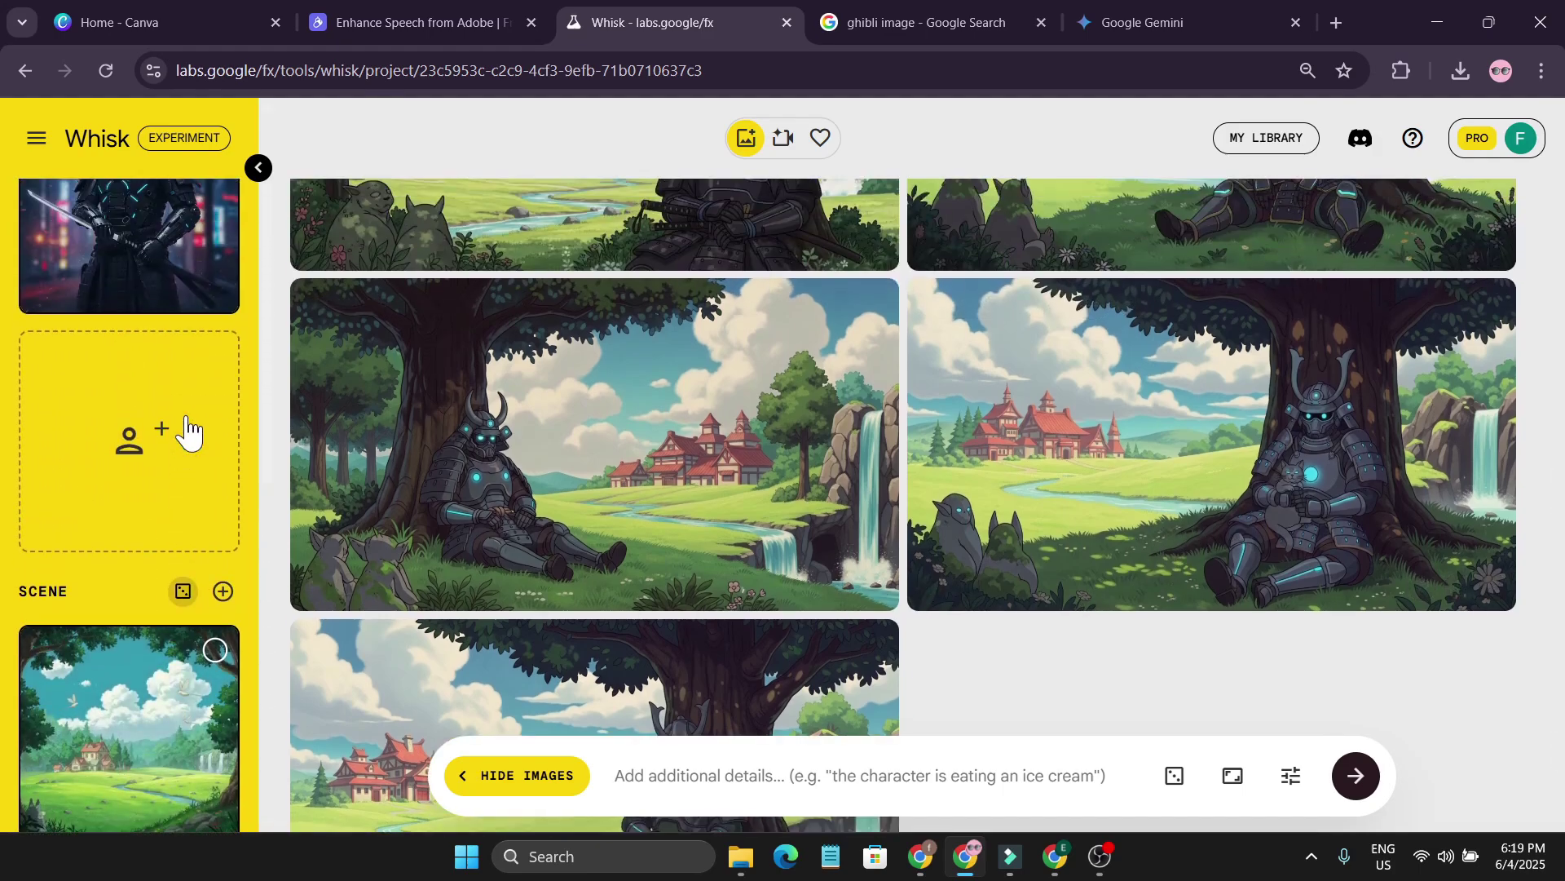
{"action": "scroll", "coordinate": [176, 416], "scroll_direction": "down", "scroll_amount": 6}
{"action": "scroll", "coordinate": [181, 454], "scroll_direction": "down", "scroll_amount": 6}
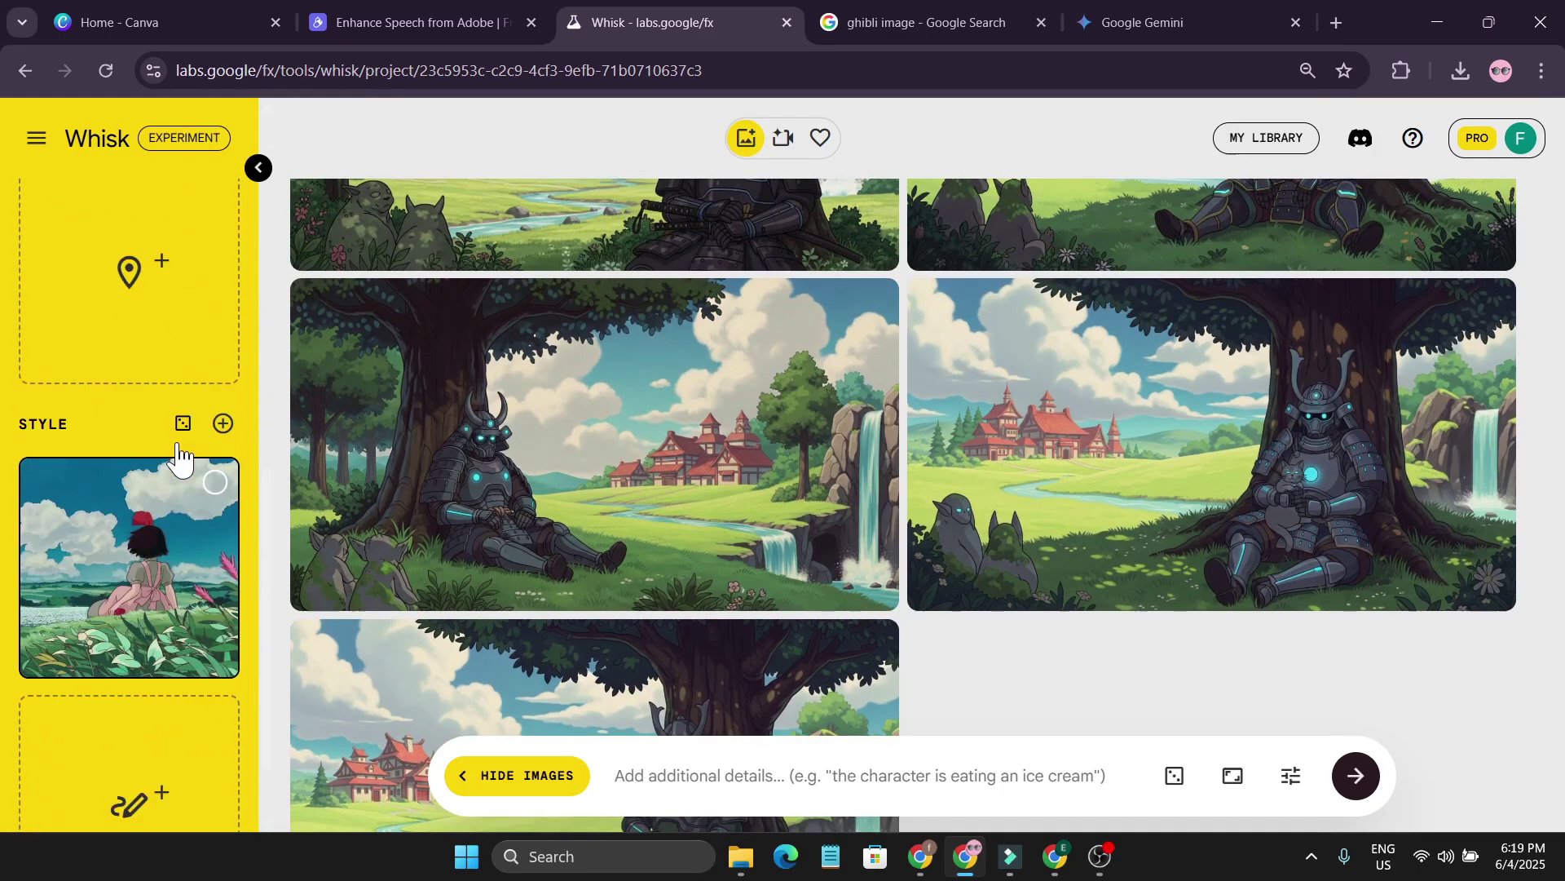
{"action": "scroll", "coordinate": [184, 428], "scroll_direction": "up", "scroll_amount": 10}
{"action": "scroll", "coordinate": [176, 394], "scroll_direction": "up", "scroll_amount": 2}
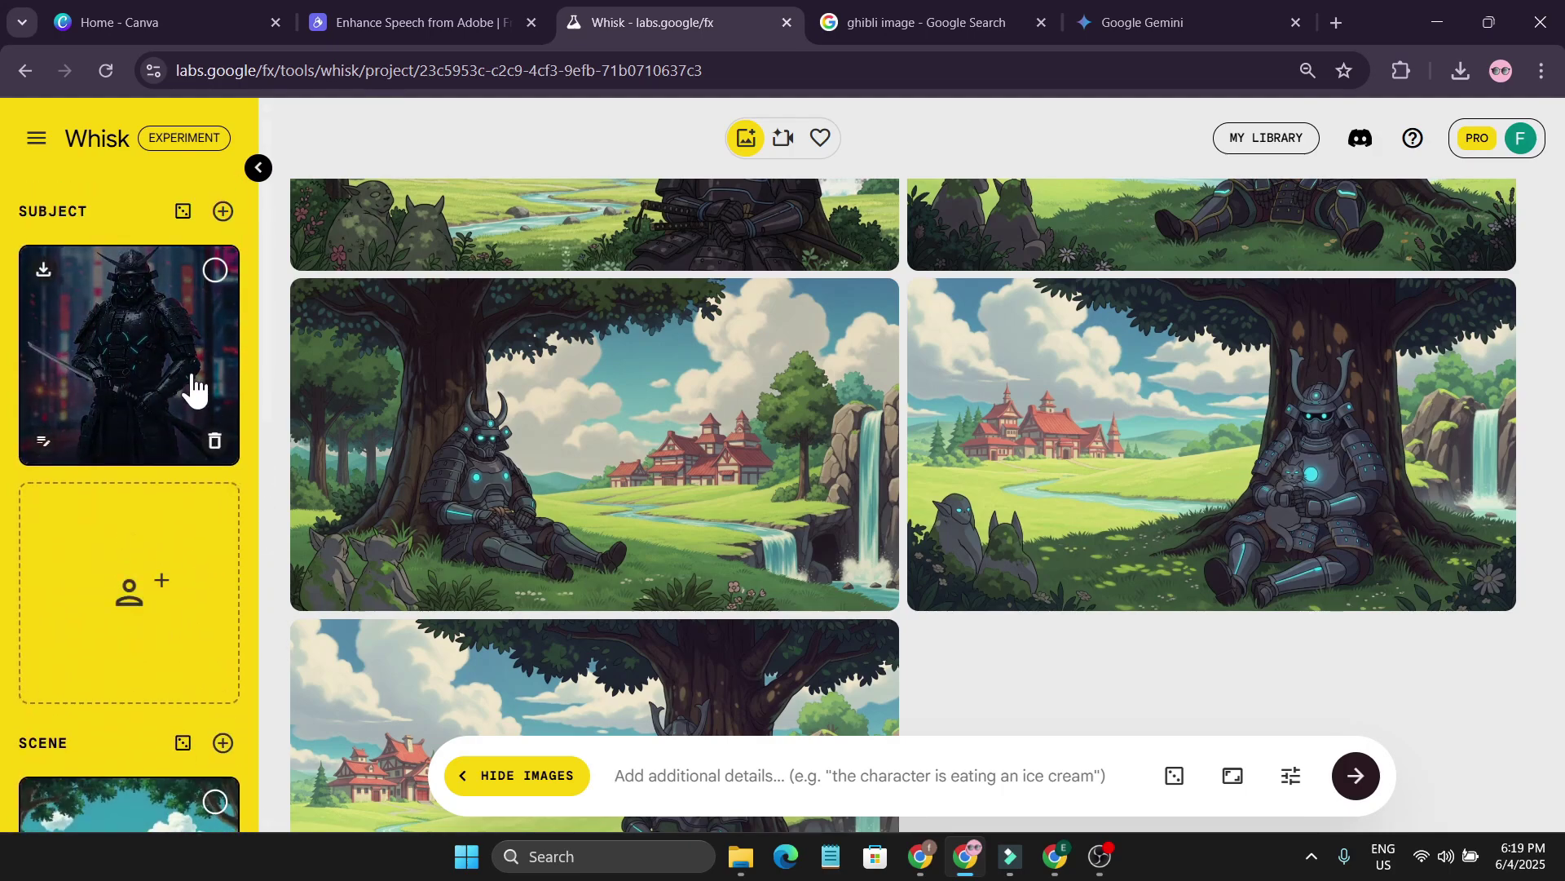
{"action": "scroll", "coordinate": [114, 570], "scroll_direction": "down", "scroll_amount": 3}
{"action": "scroll", "coordinate": [139, 612], "scroll_direction": "down", "scroll_amount": 3}
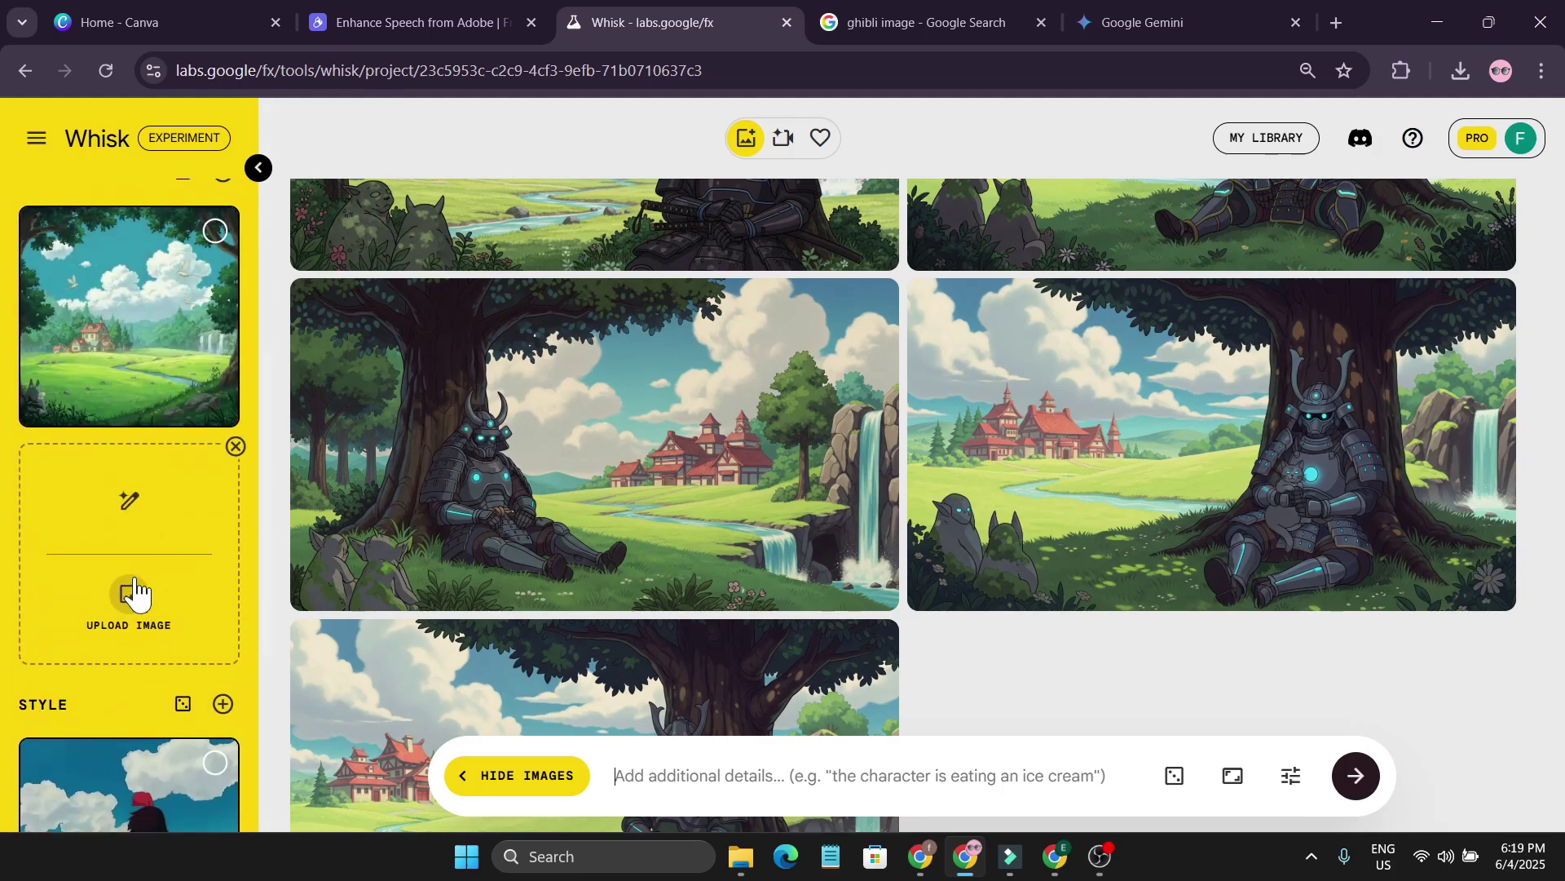
{"action": "scroll", "coordinate": [151, 669], "scroll_direction": "up", "scroll_amount": 6}
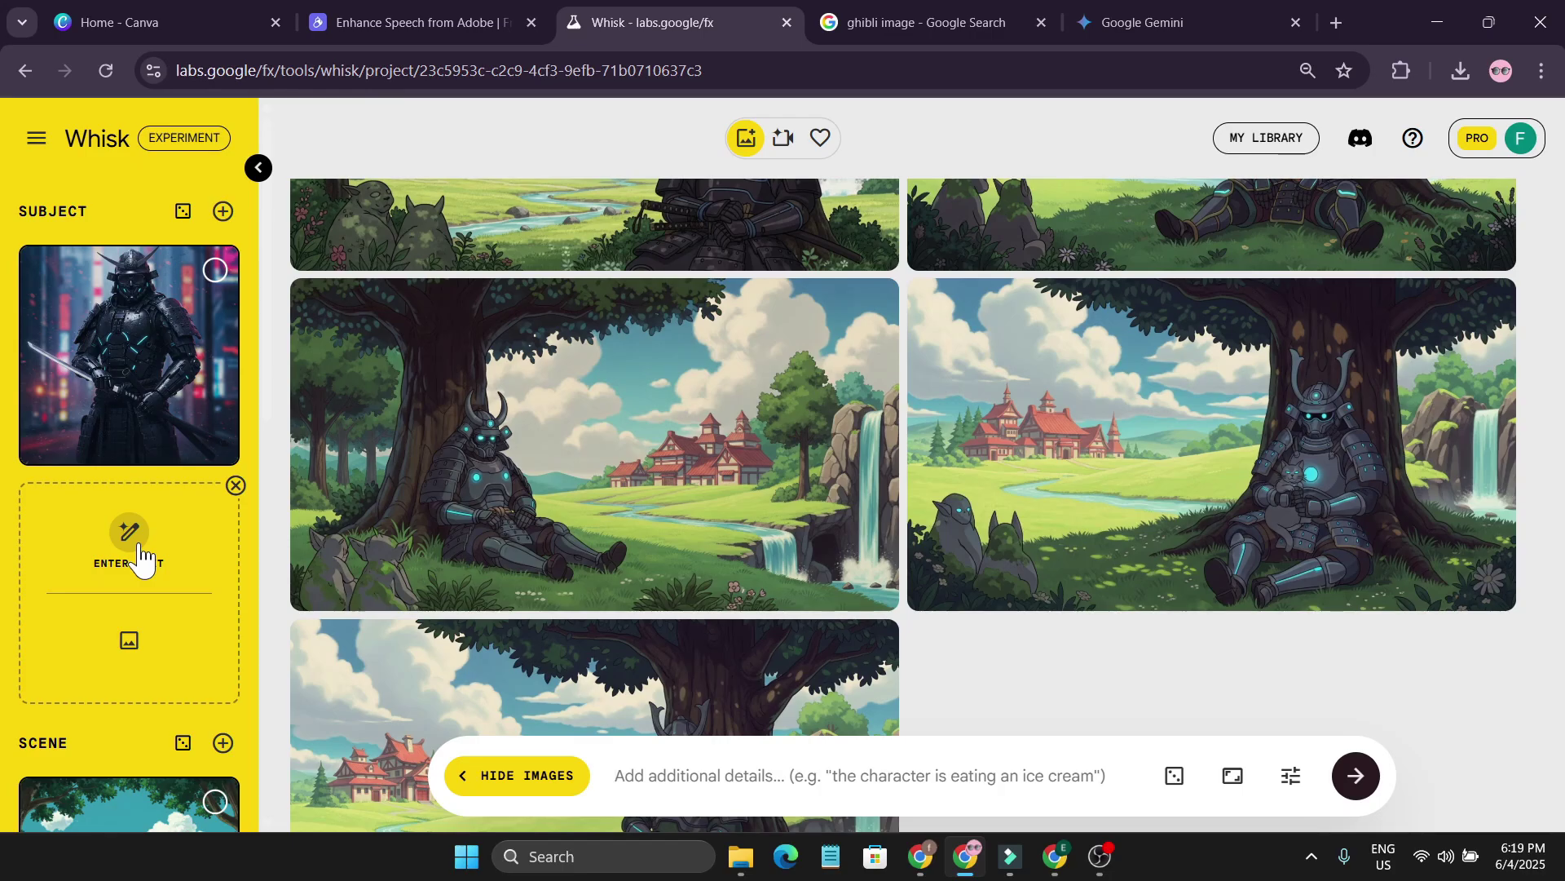
Generate a new subject image from the text 'a rusty robot'.
{"action": "left_click", "coordinate": [138, 545]}
{"action": "type", "text": "a rusty robot"}
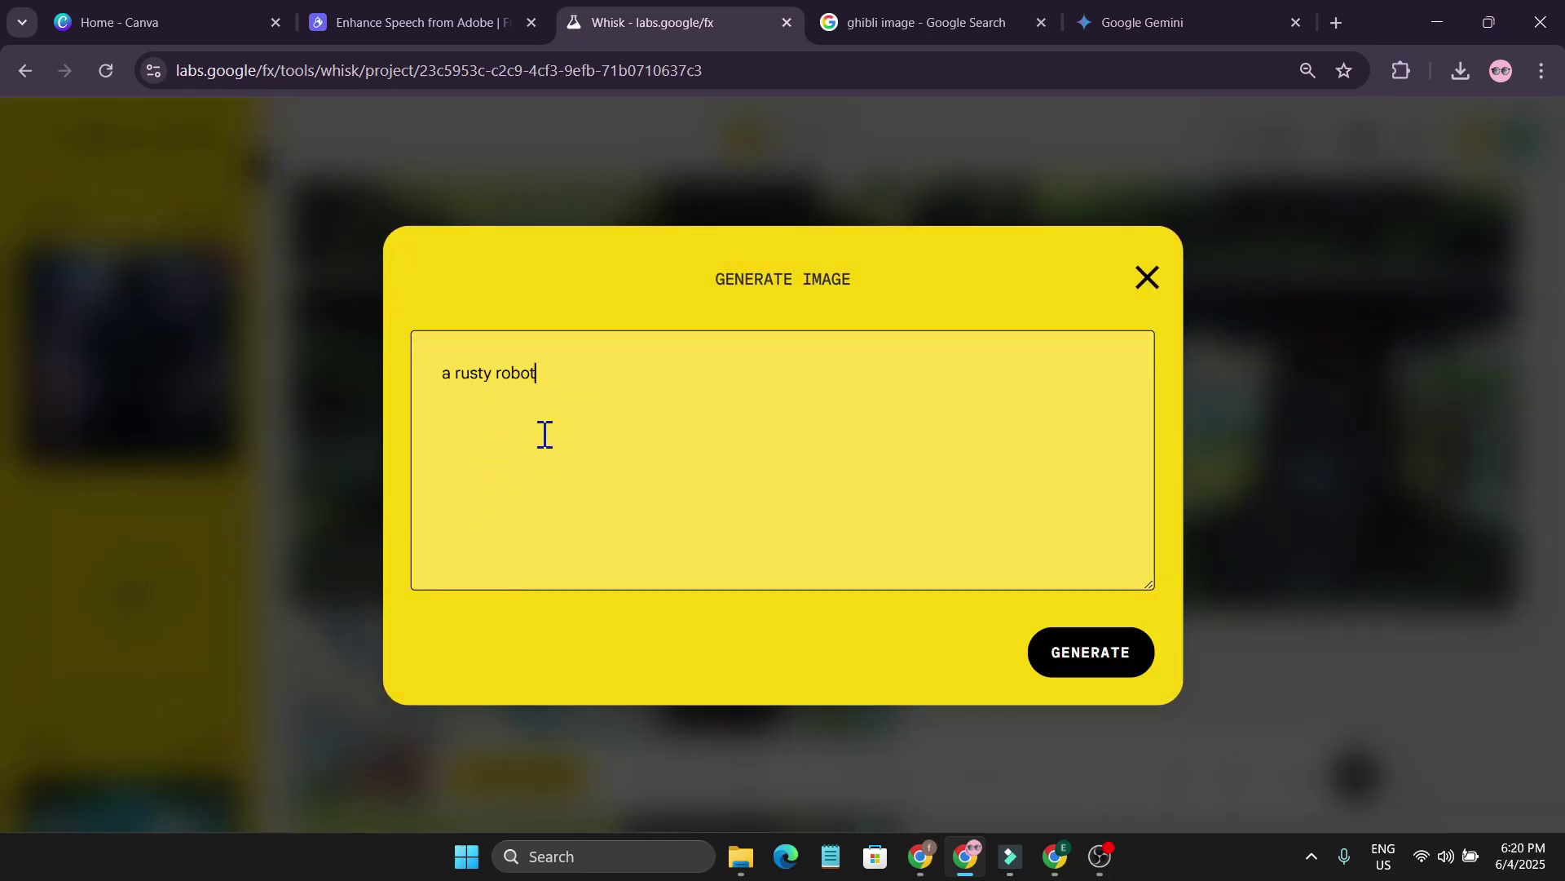
{"action": "left_click", "coordinate": [1066, 671]}
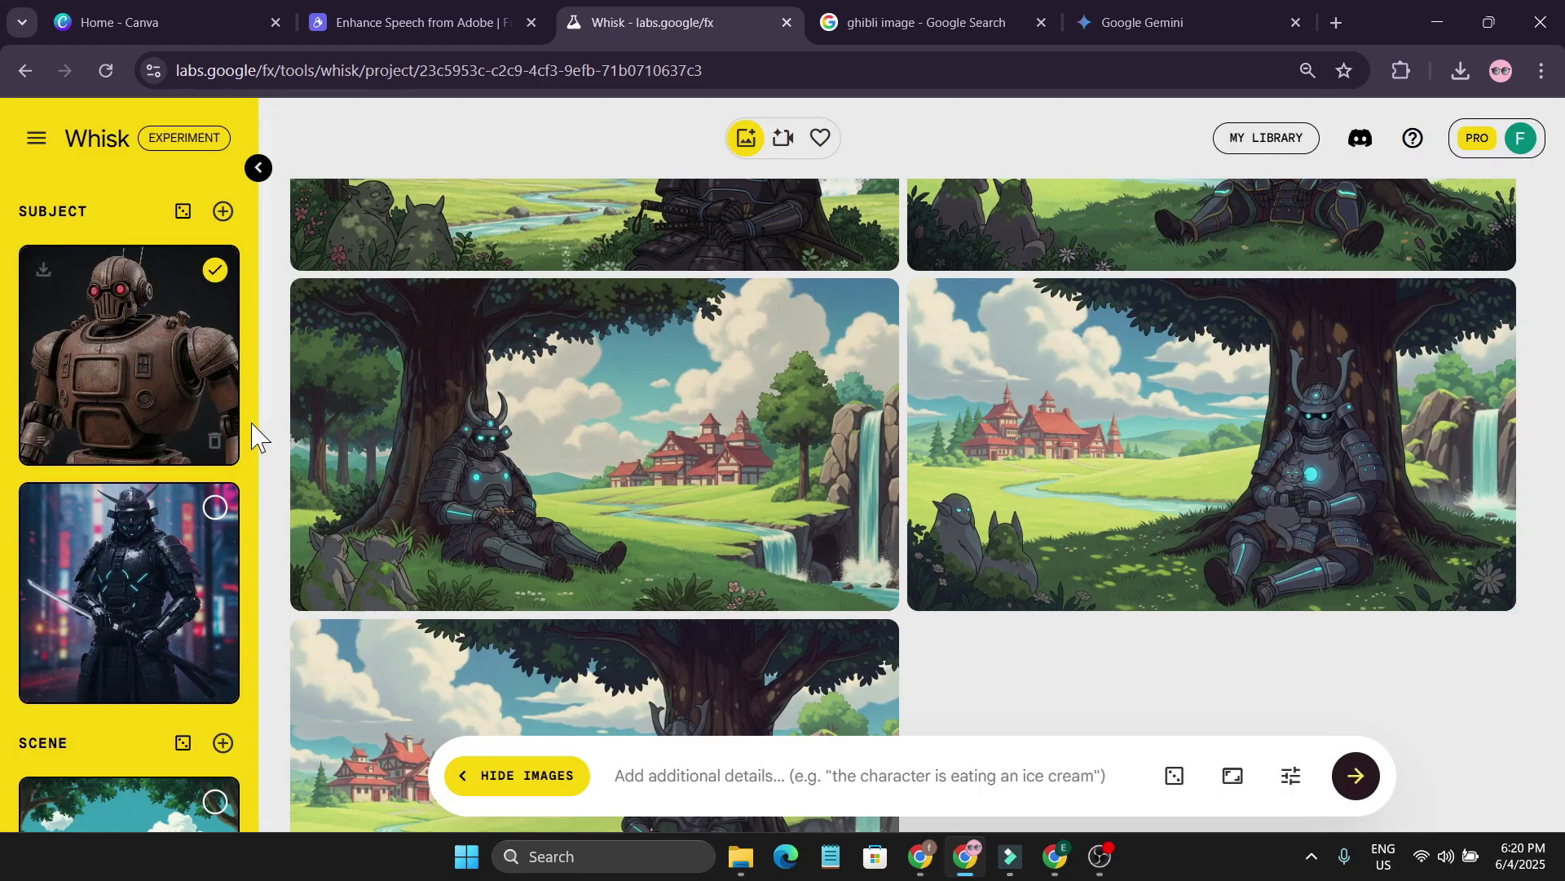
{"action": "scroll", "coordinate": [273, 465], "scroll_direction": "down", "scroll_amount": 3}
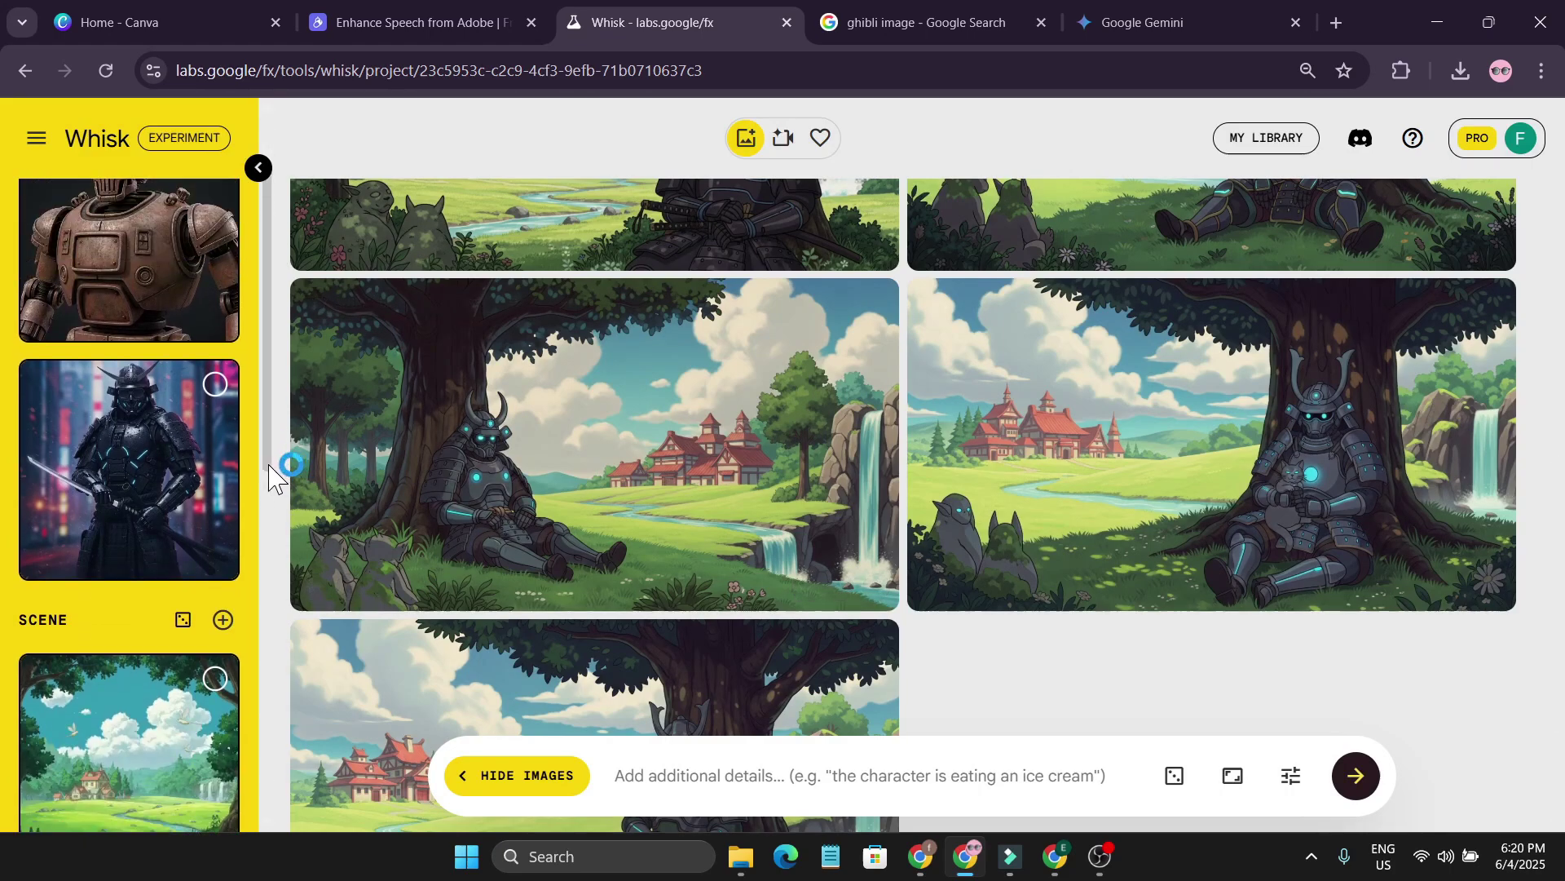
{"action": "scroll", "coordinate": [273, 464], "scroll_direction": "up", "scroll_amount": 3}
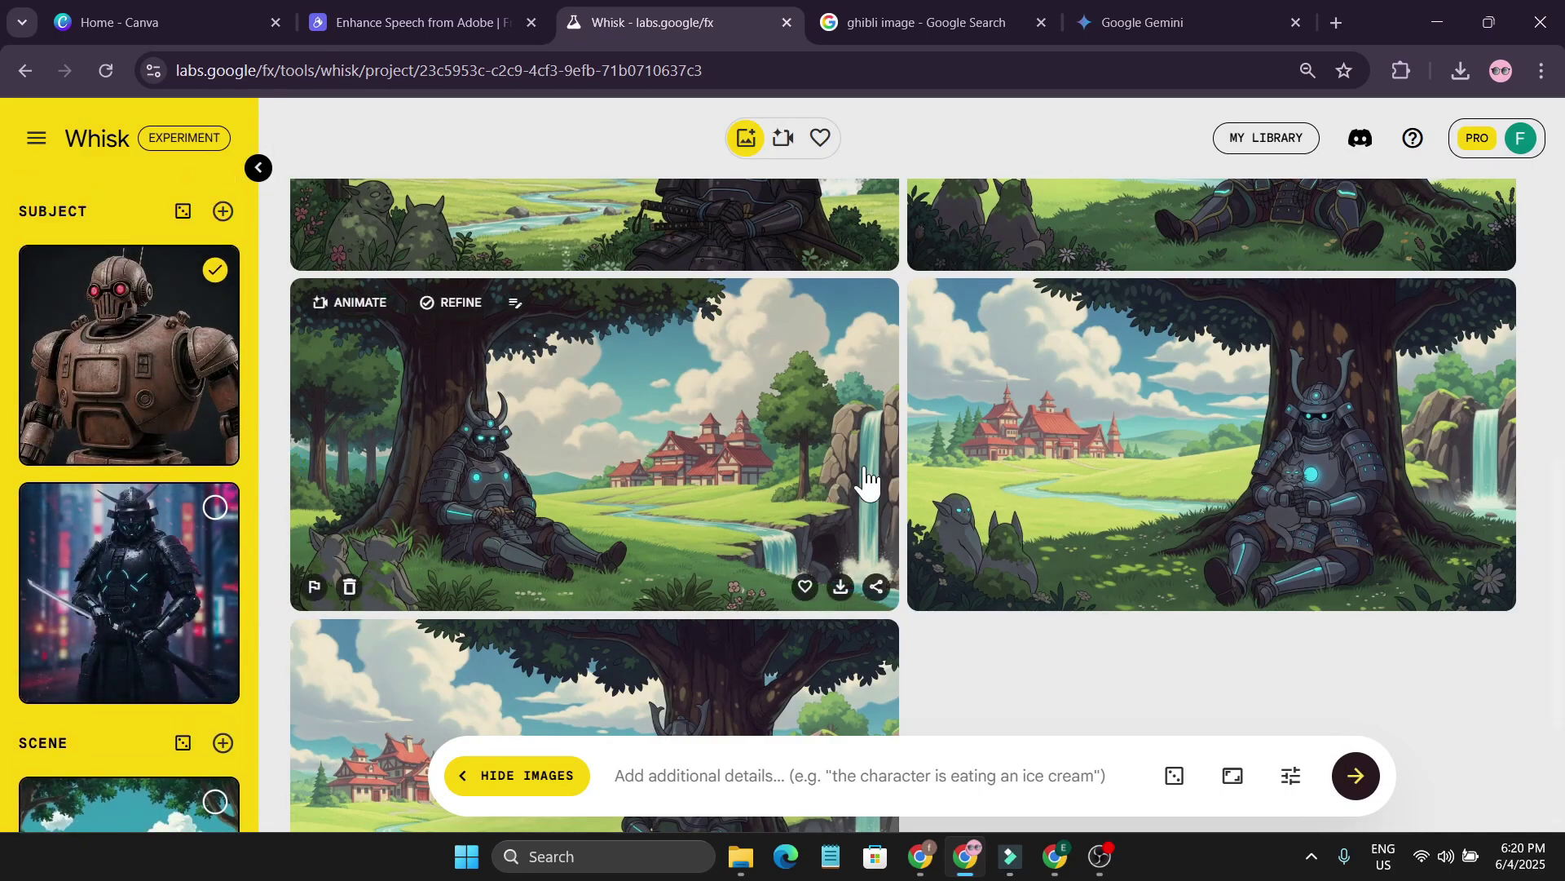
Generate a scene image from the text 'a village with stone road'.
{"action": "scroll", "coordinate": [869, 478], "scroll_direction": "down", "scroll_amount": 3}
{"action": "scroll", "coordinate": [869, 478], "scroll_direction": "up", "scroll_amount": 3}
{"action": "scroll", "coordinate": [131, 571], "scroll_direction": "down", "scroll_amount": 4}
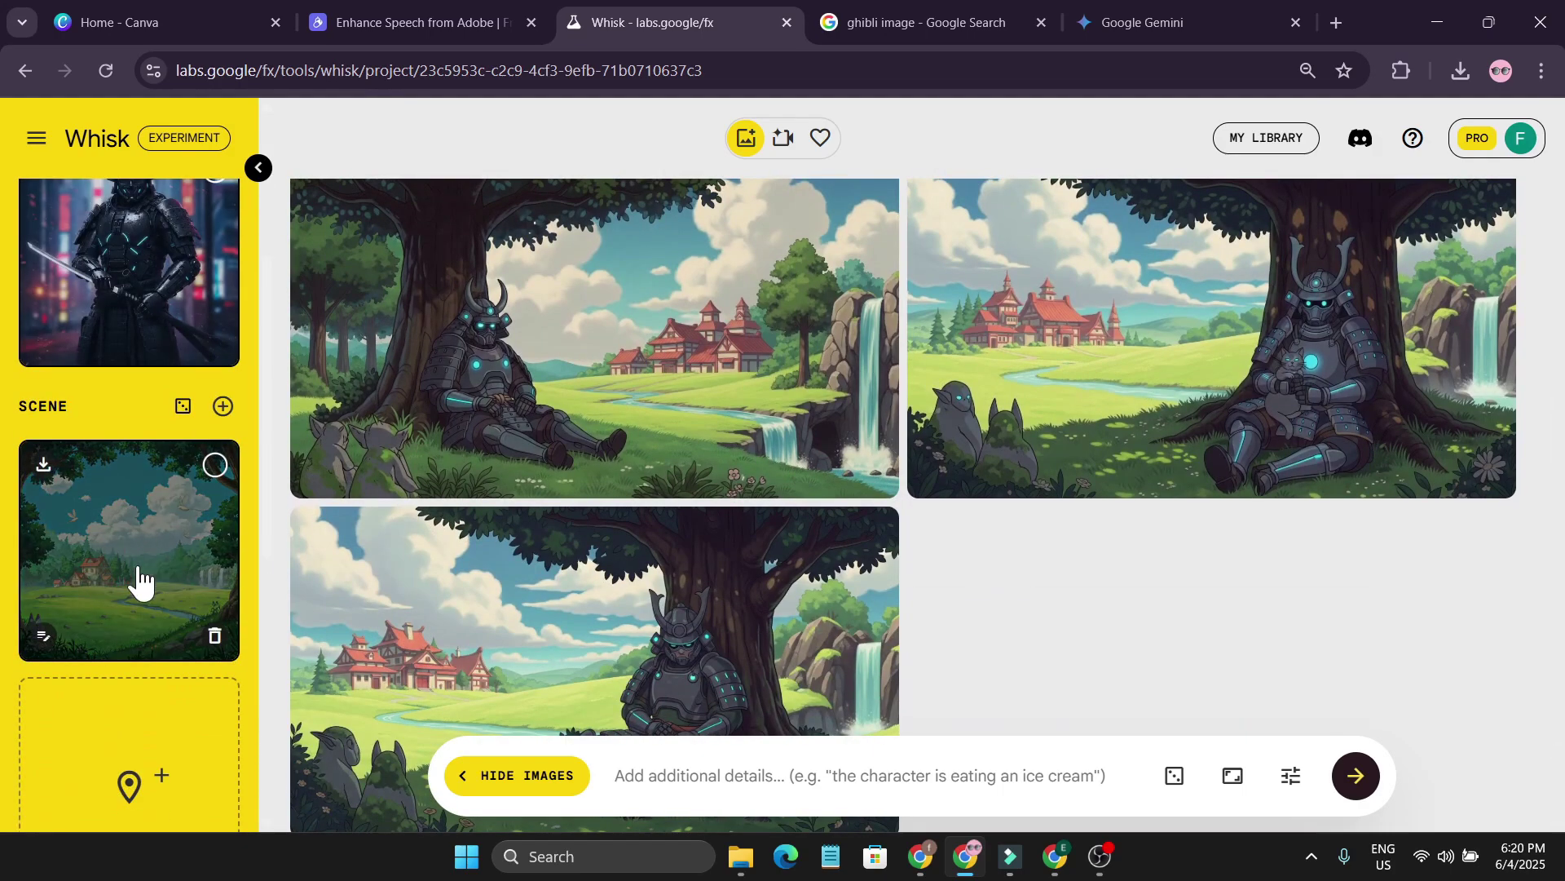
{"action": "scroll", "coordinate": [138, 563], "scroll_direction": "down", "scroll_amount": 3}
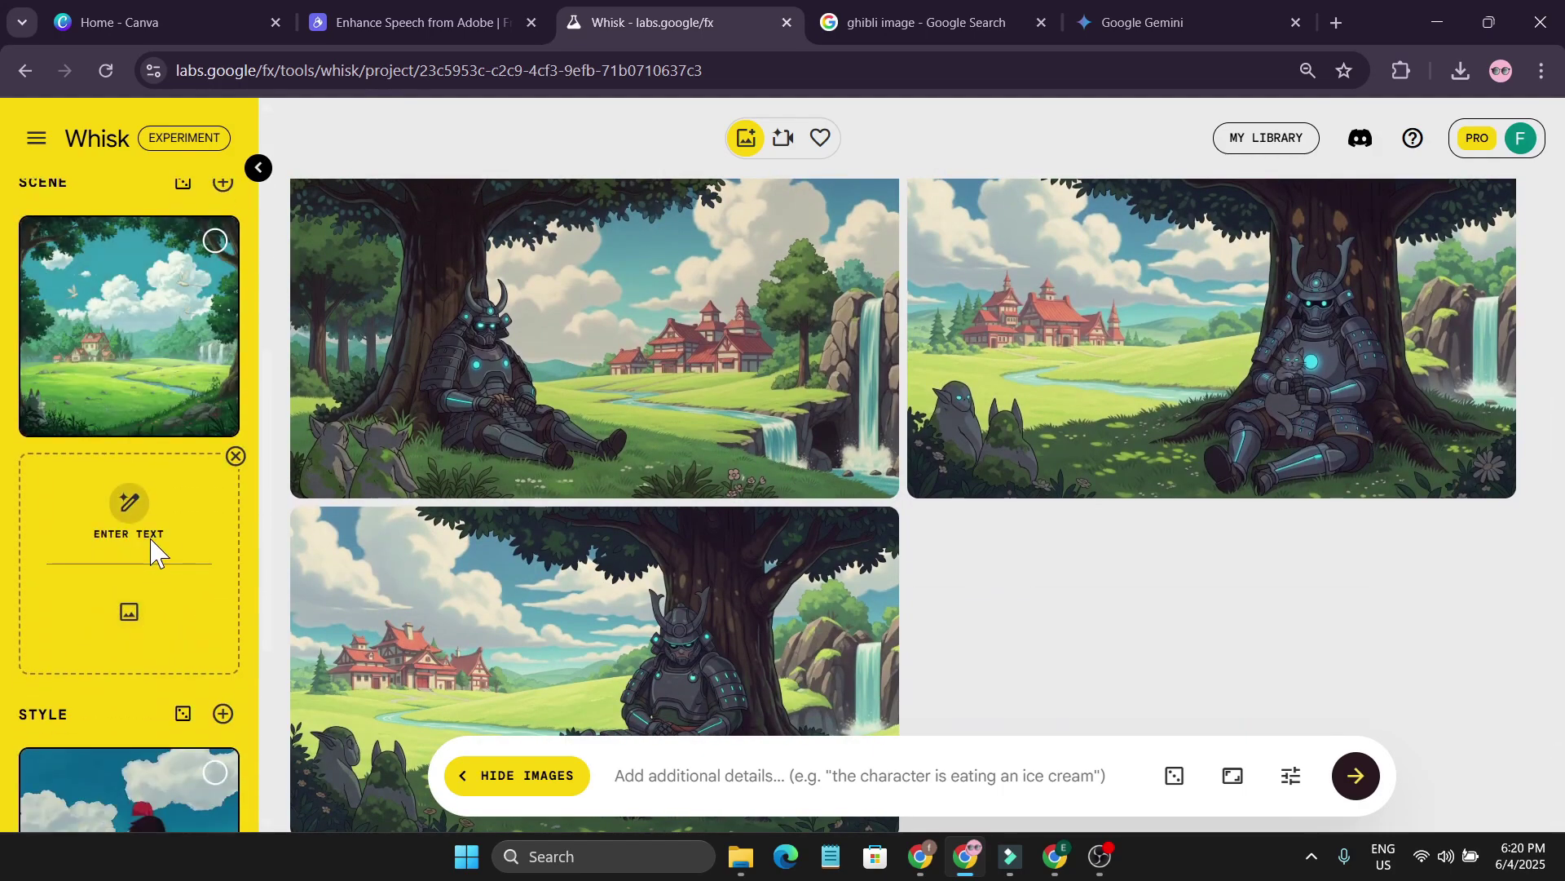
{"action": "scroll", "coordinate": [131, 620], "scroll_direction": "up", "scroll_amount": 1}
{"action": "left_click", "coordinate": [130, 620]}
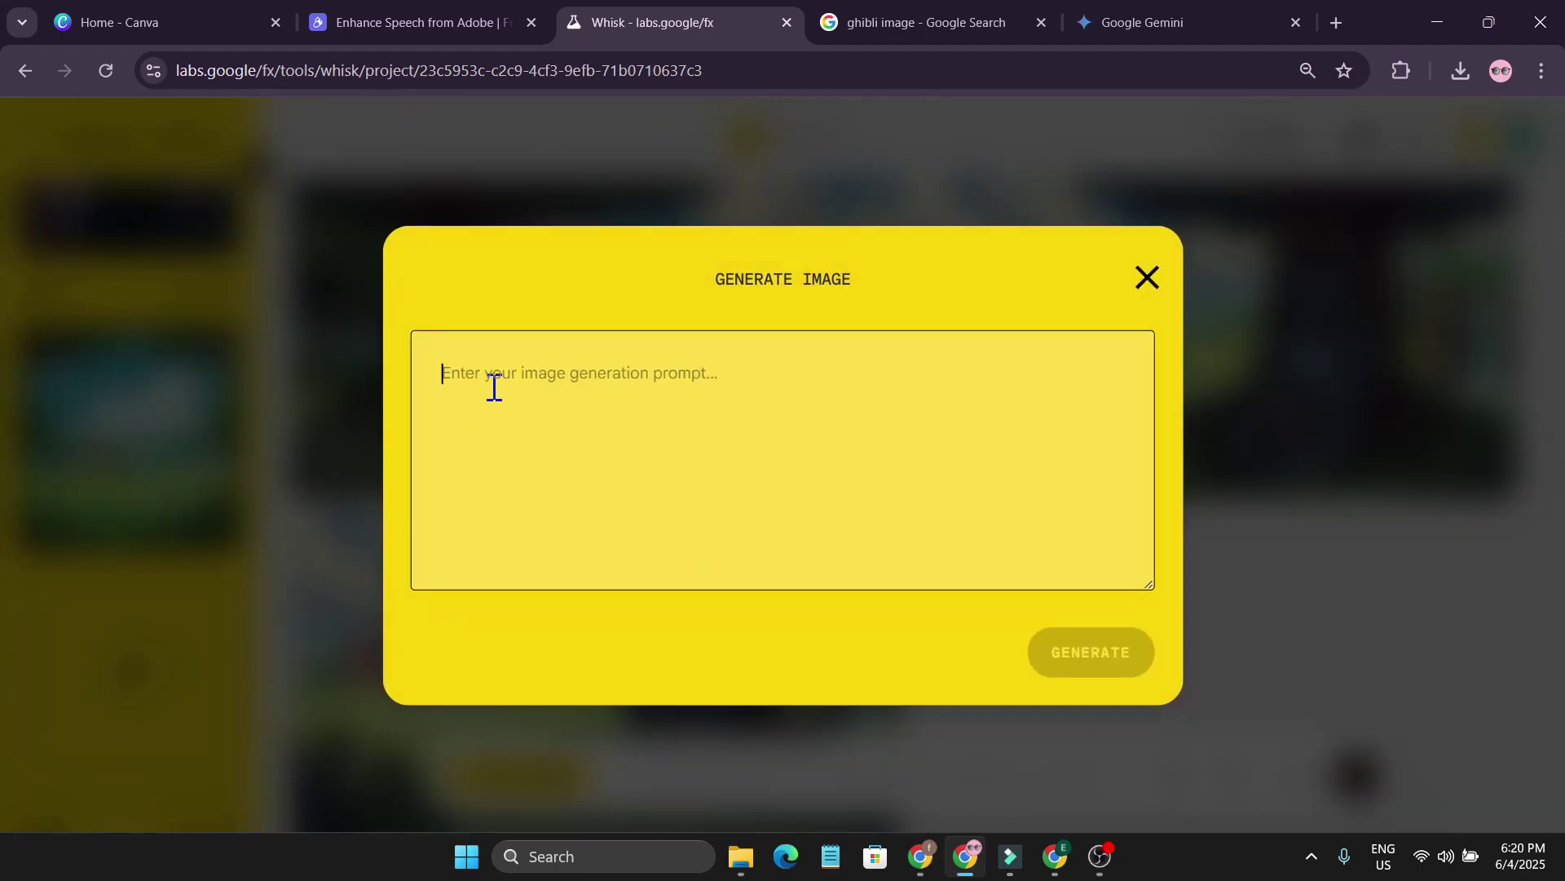
{"action": "type", "text": "a village with stone road"}
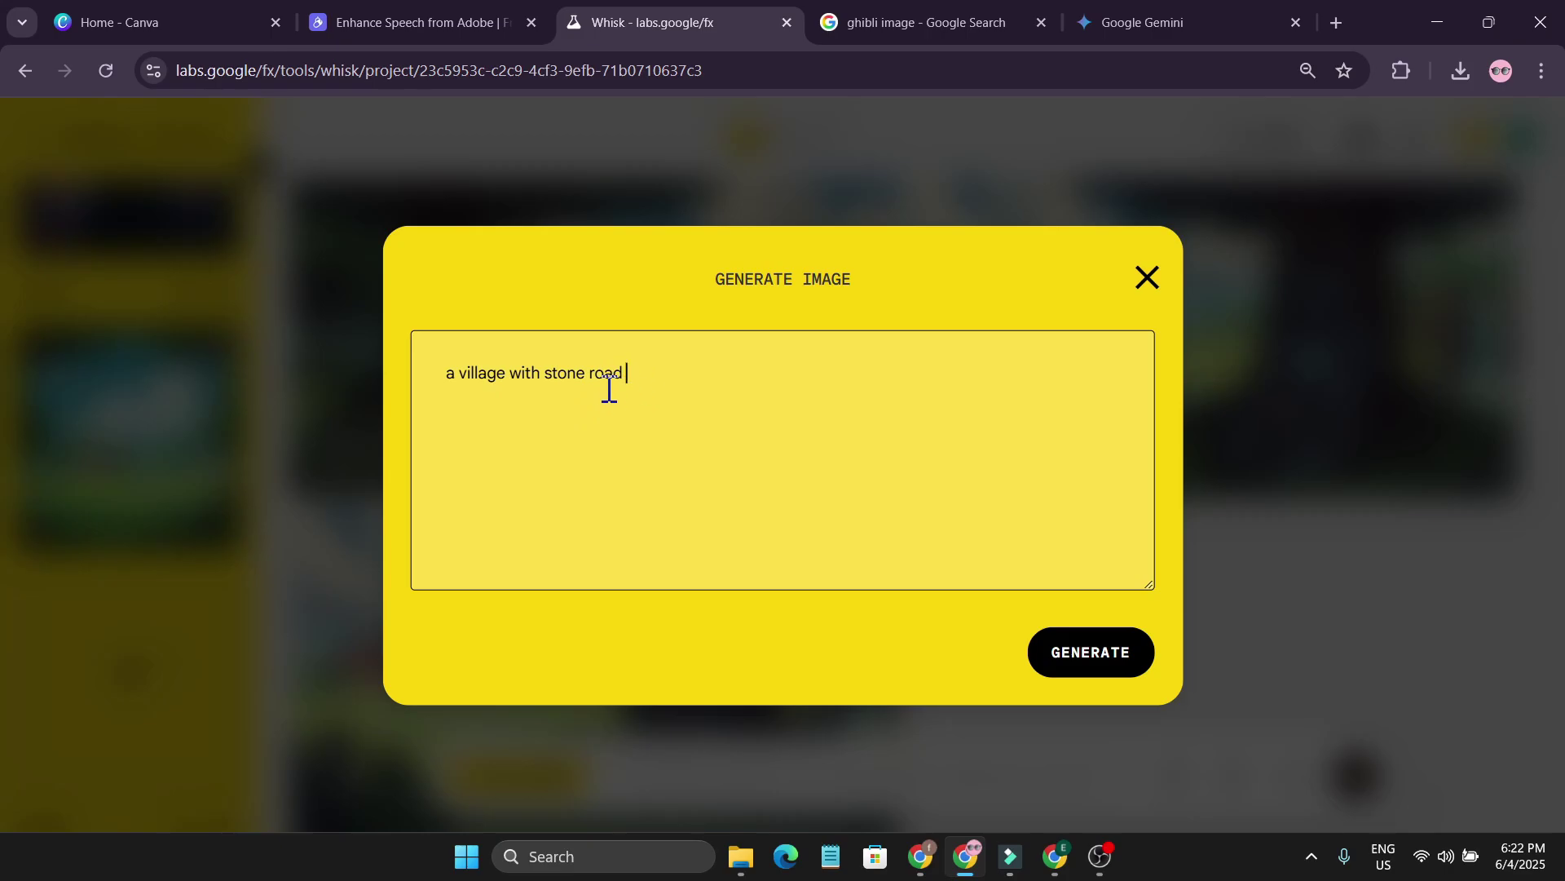
{"action": "left_click", "coordinate": [1079, 662]}
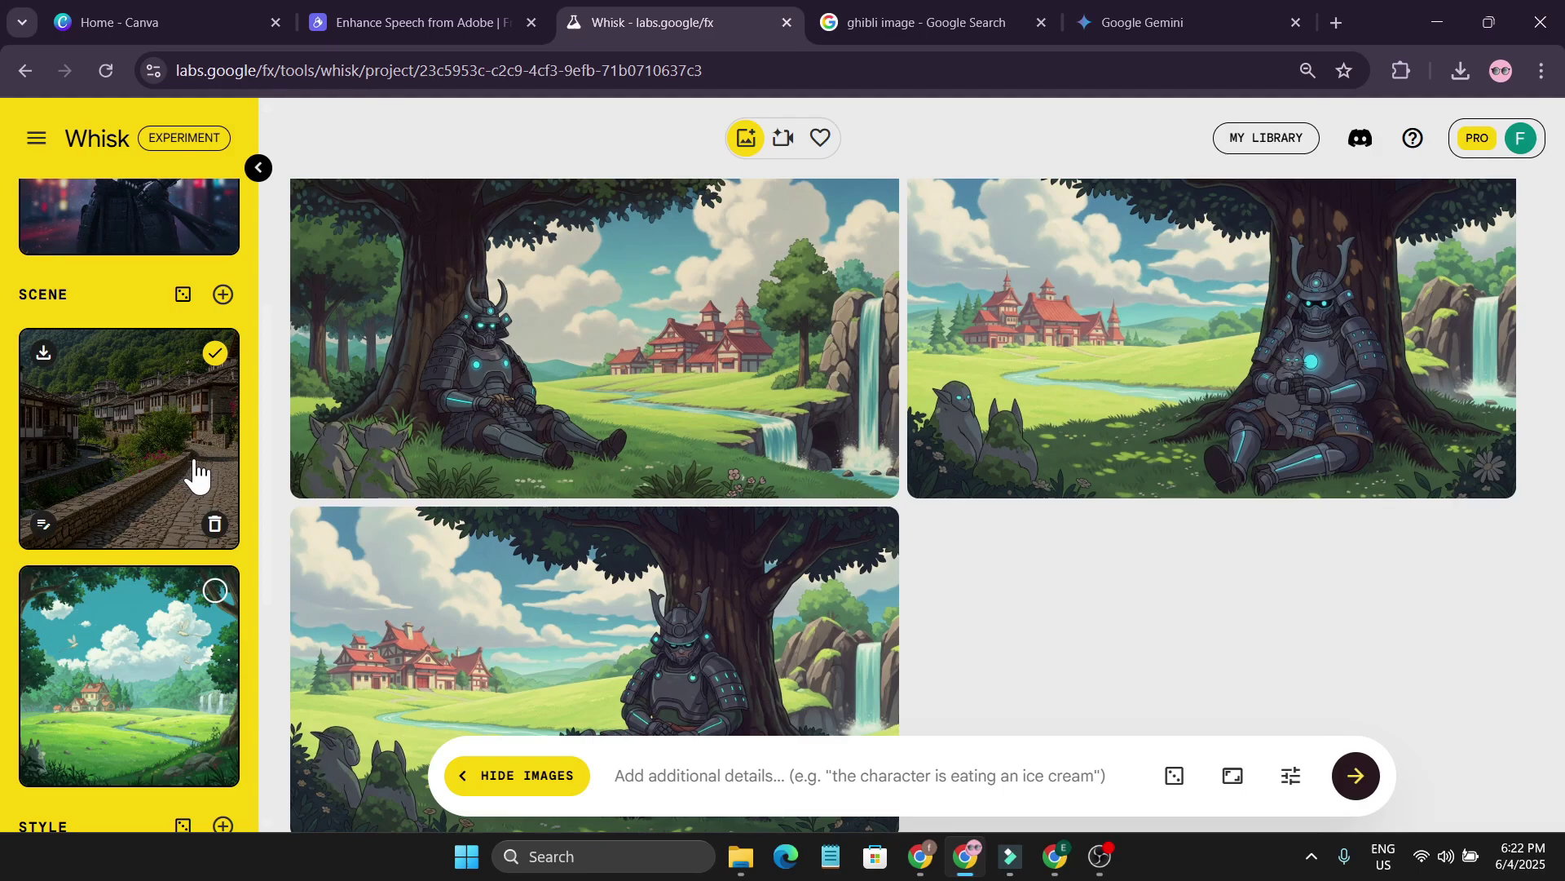
Generate a 'pixar movie style' style image and delete the old anime girl style.
{"action": "scroll", "coordinate": [196, 473], "scroll_direction": "down", "scroll_amount": 6}
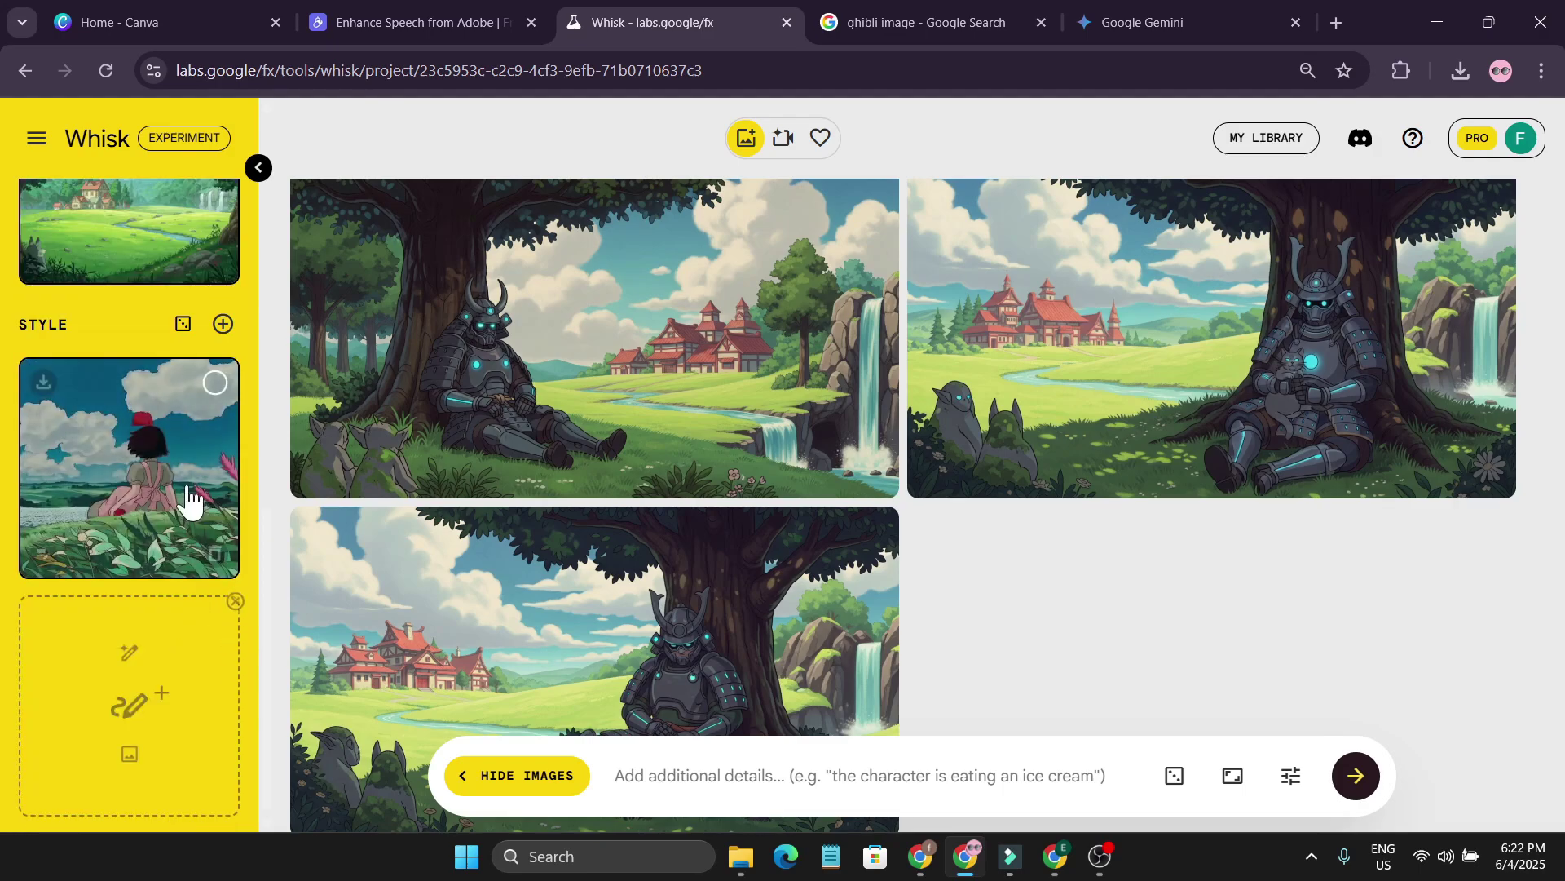
{"action": "left_click", "coordinate": [214, 556]}
{"action": "left_click", "coordinate": [163, 684]}
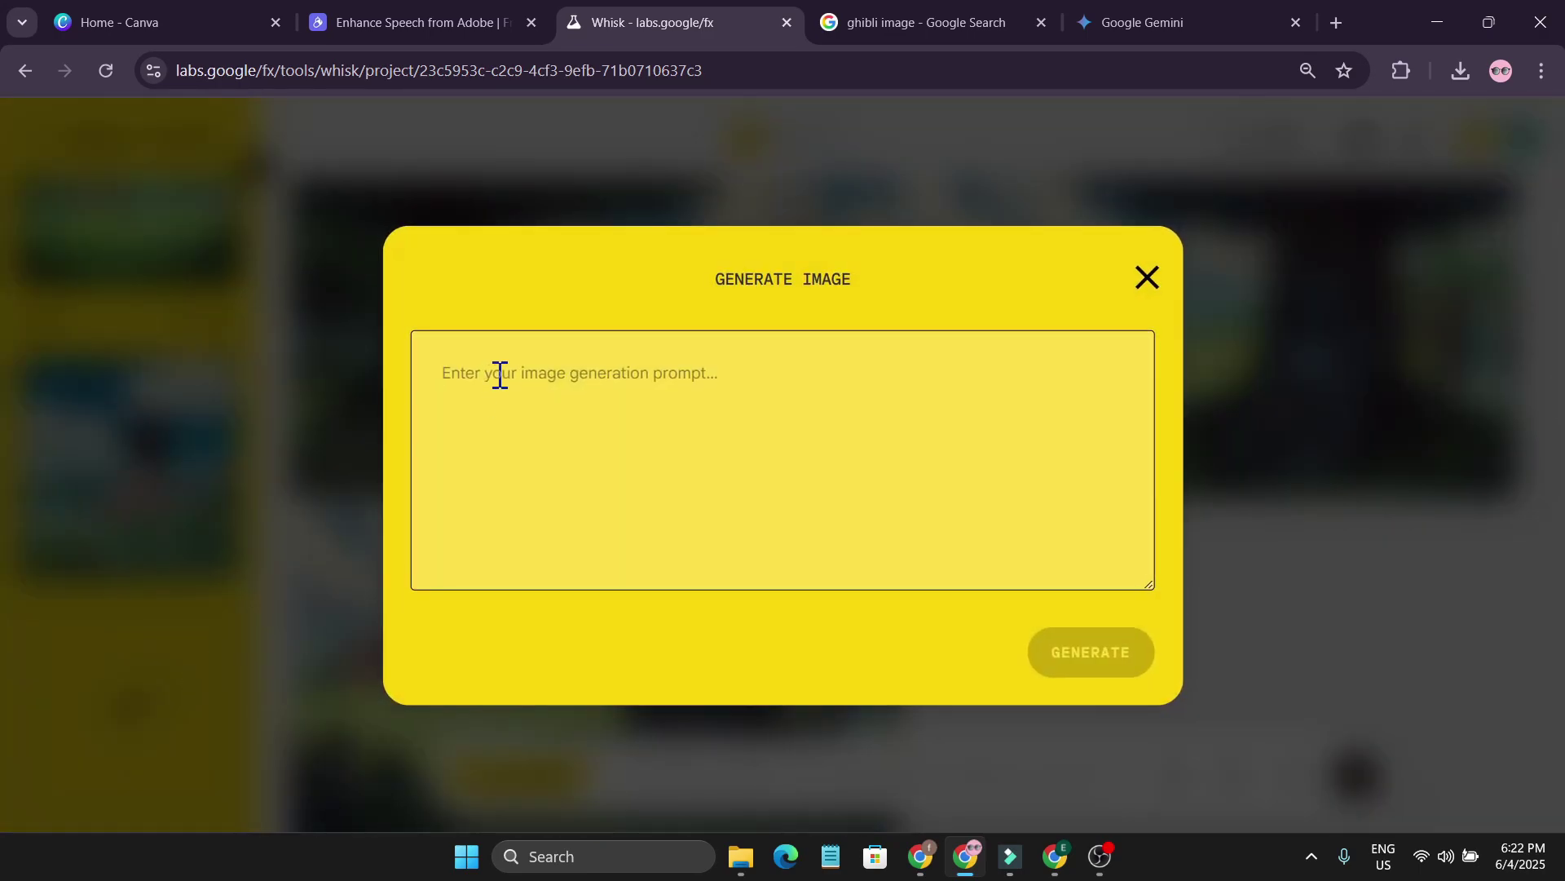
{"action": "type", "text": "pixar movie style"}
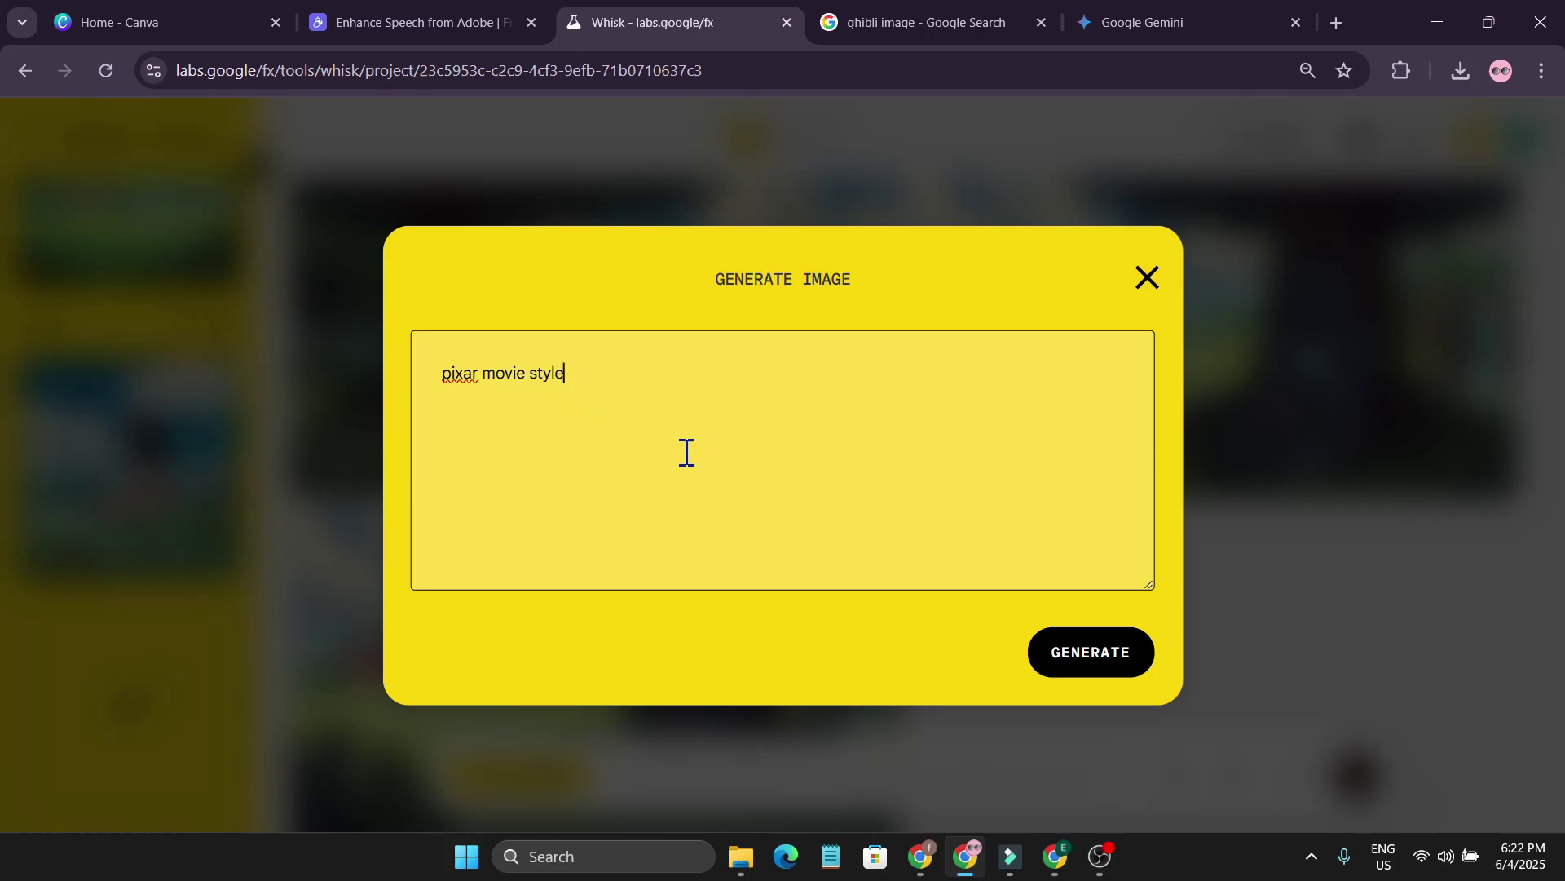
{"action": "left_click", "coordinate": [1048, 650]}
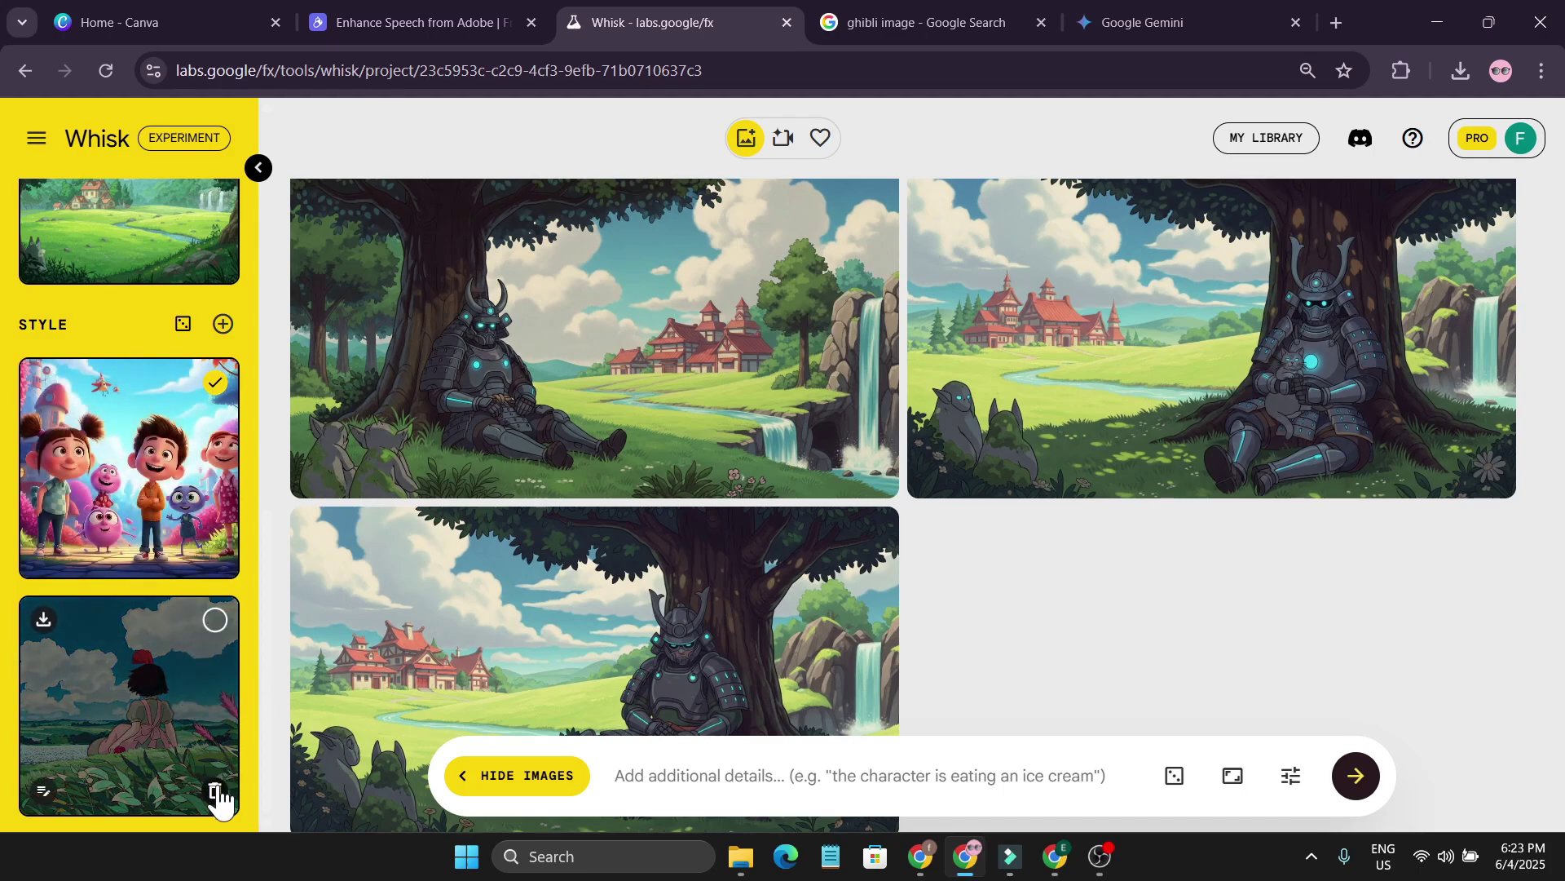
{"action": "left_click", "coordinate": [215, 791]}
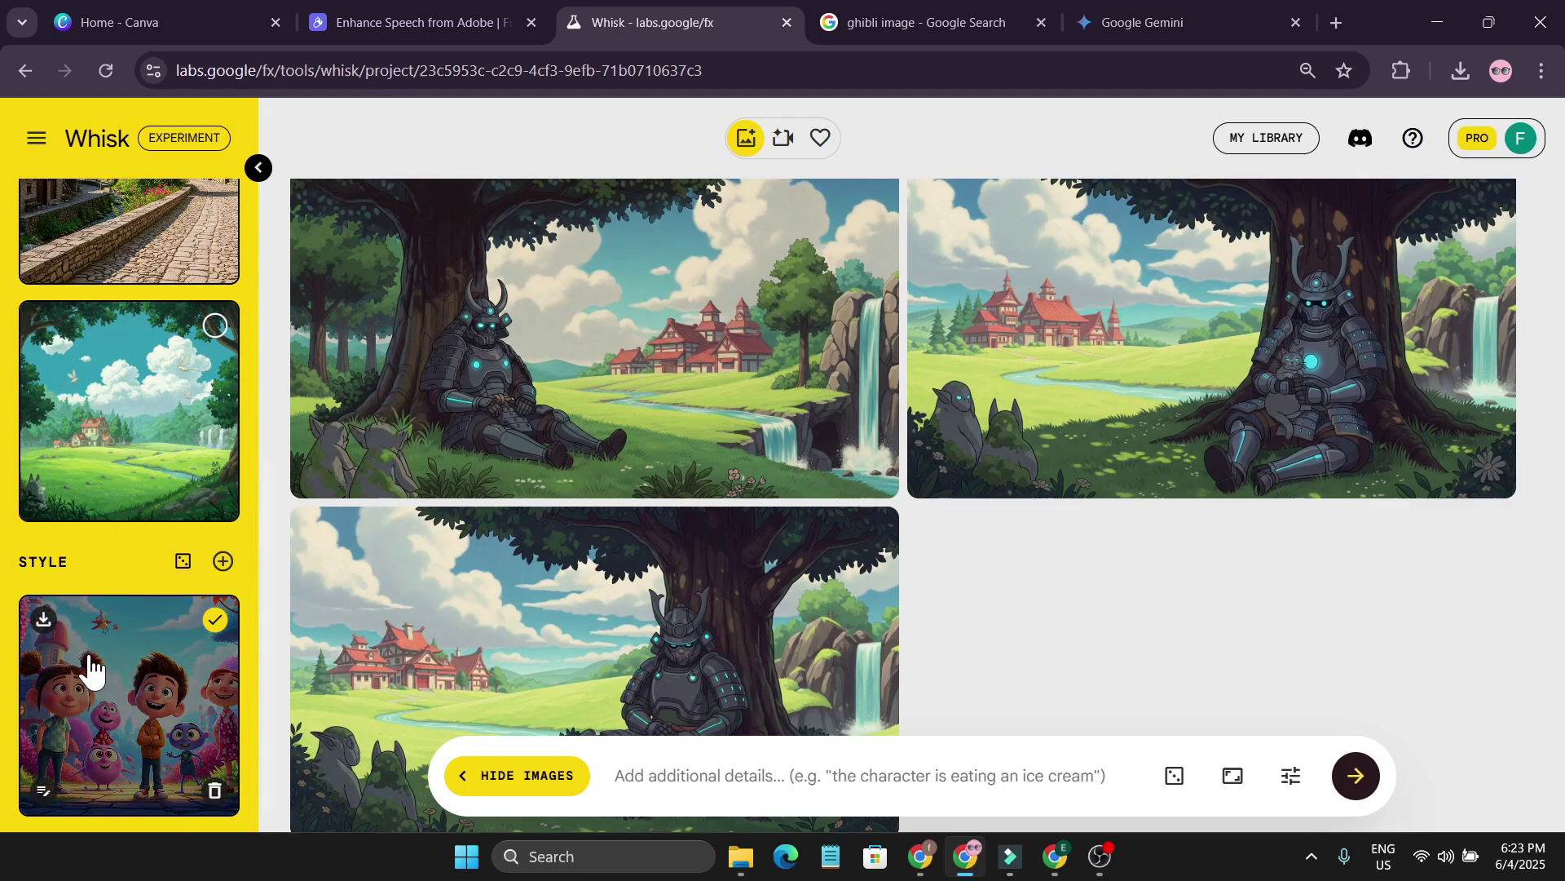
{"action": "scroll", "coordinate": [149, 687], "scroll_direction": "up", "scroll_amount": 3}
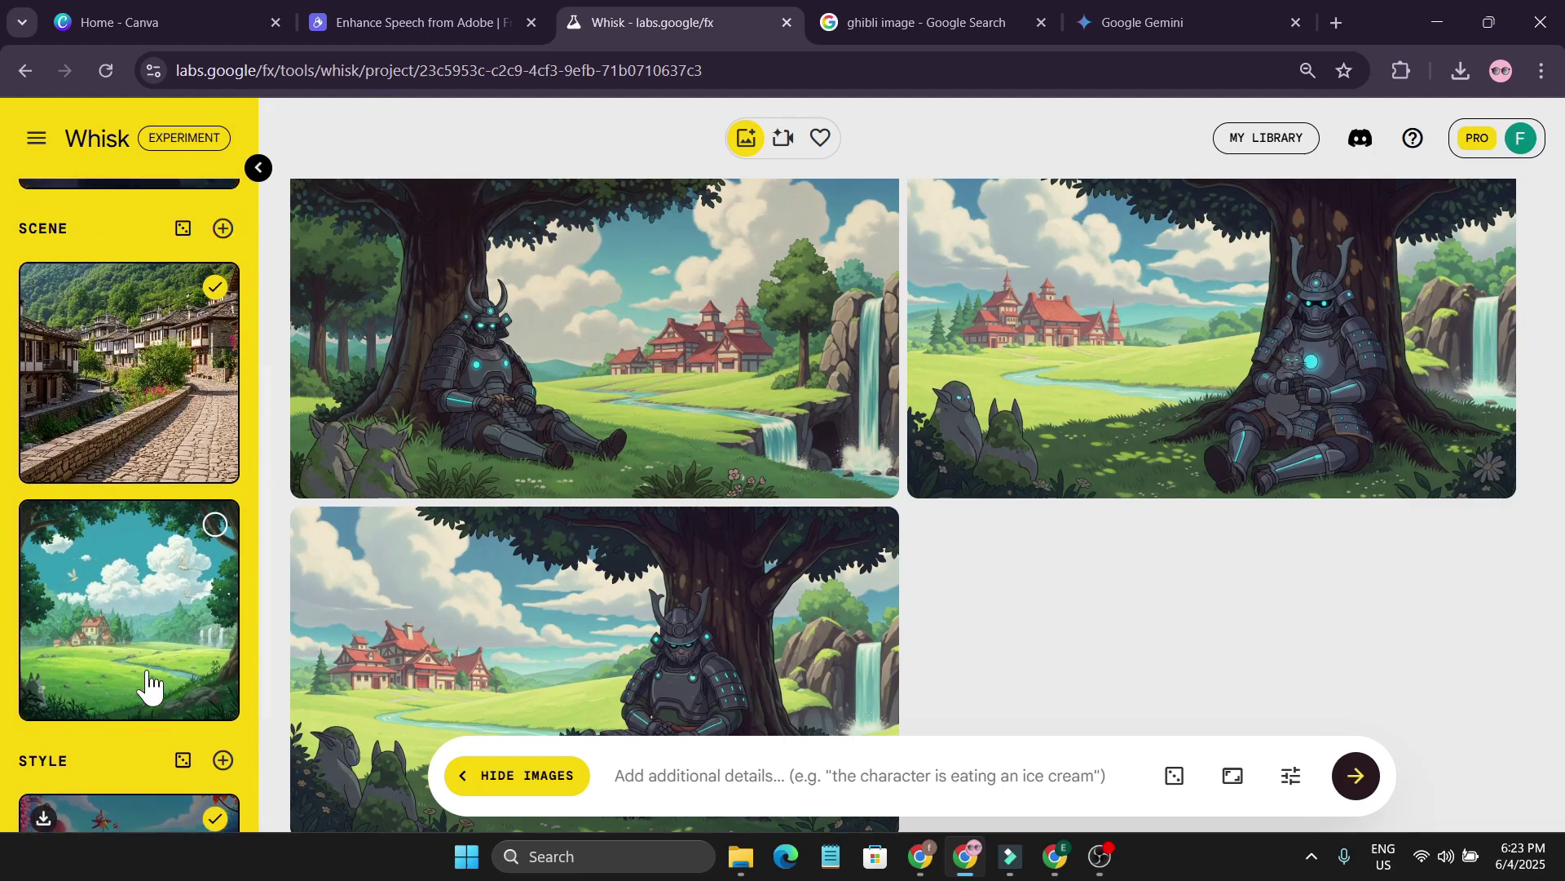
{"action": "scroll", "coordinate": [150, 687], "scroll_direction": "down", "scroll_amount": 3}
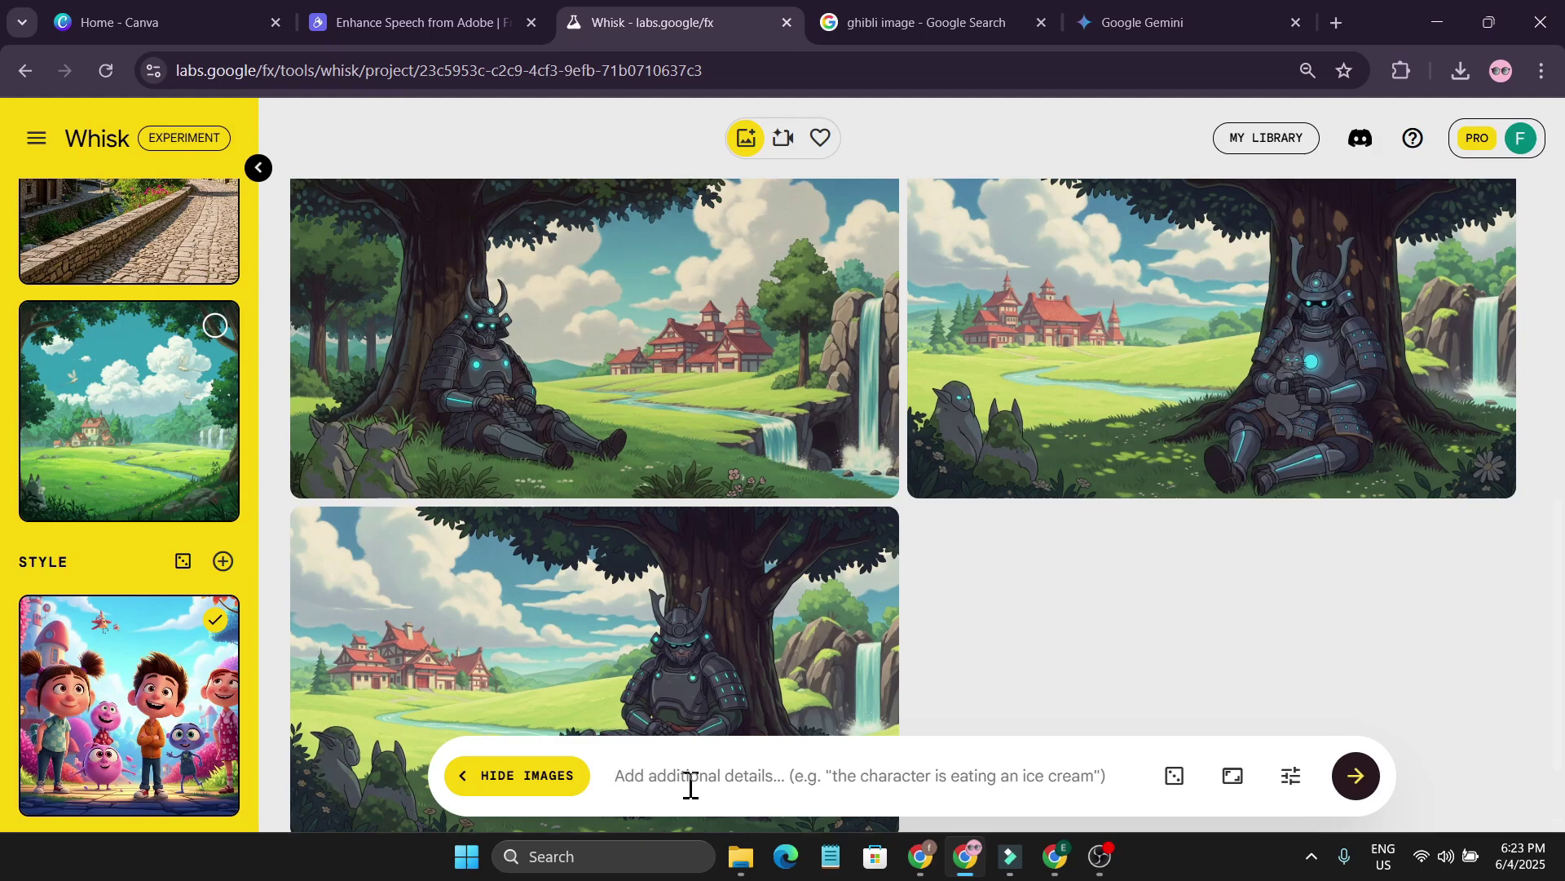
Paste the robot-and-samurai village meal prompt and generate images from it.
{"action": "left_click", "coordinate": [691, 785]}
{"action": "type", "text": "the robot and samurai having meal together in the village"}
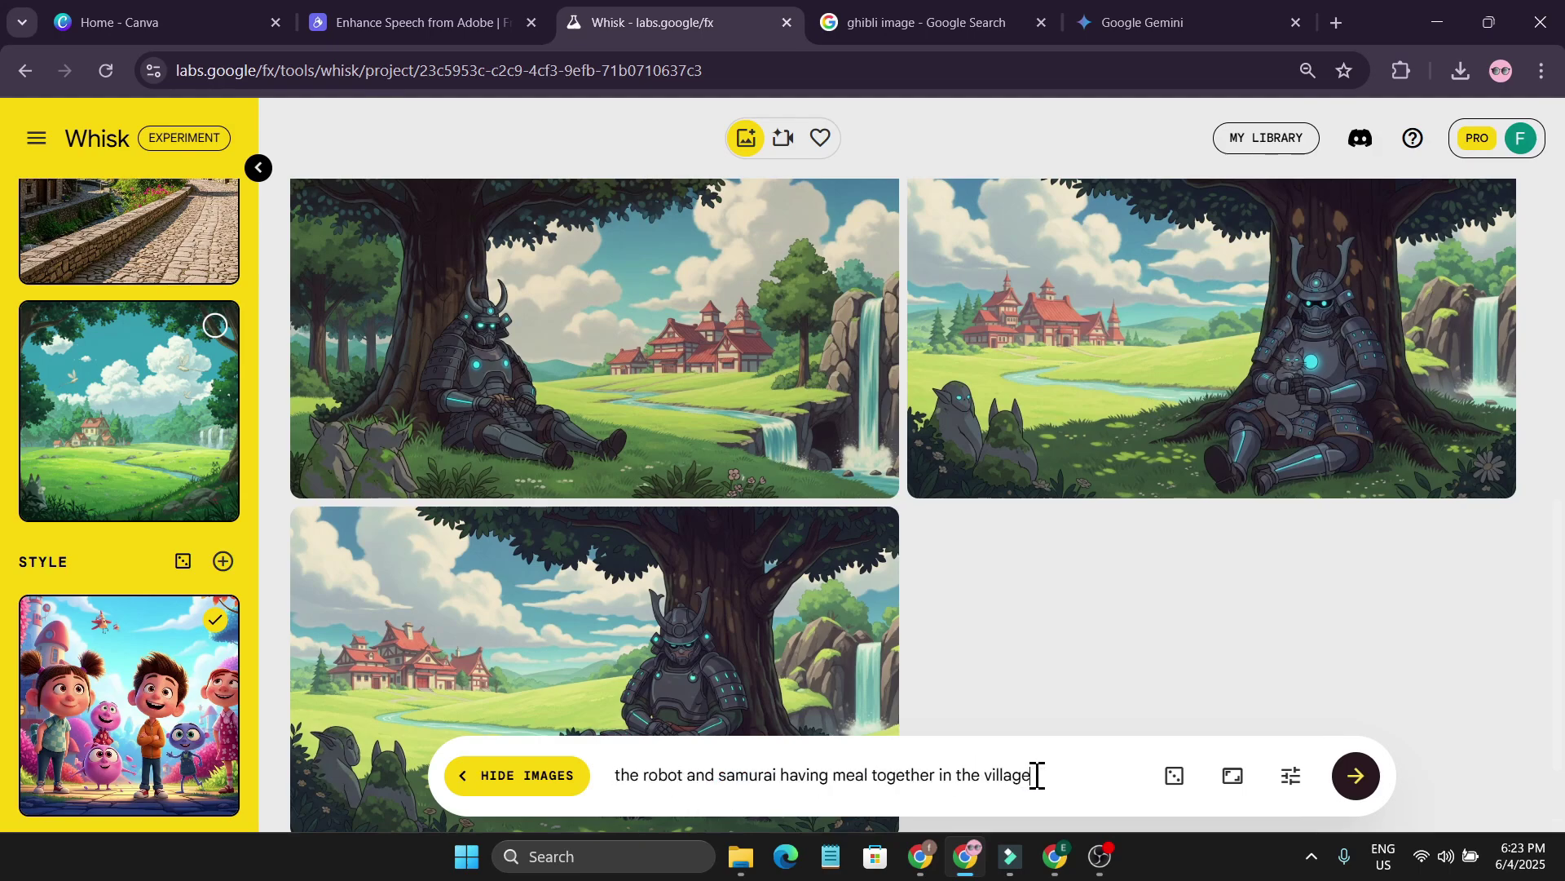
{"action": "mouse_move", "coordinate": [189, 709]}
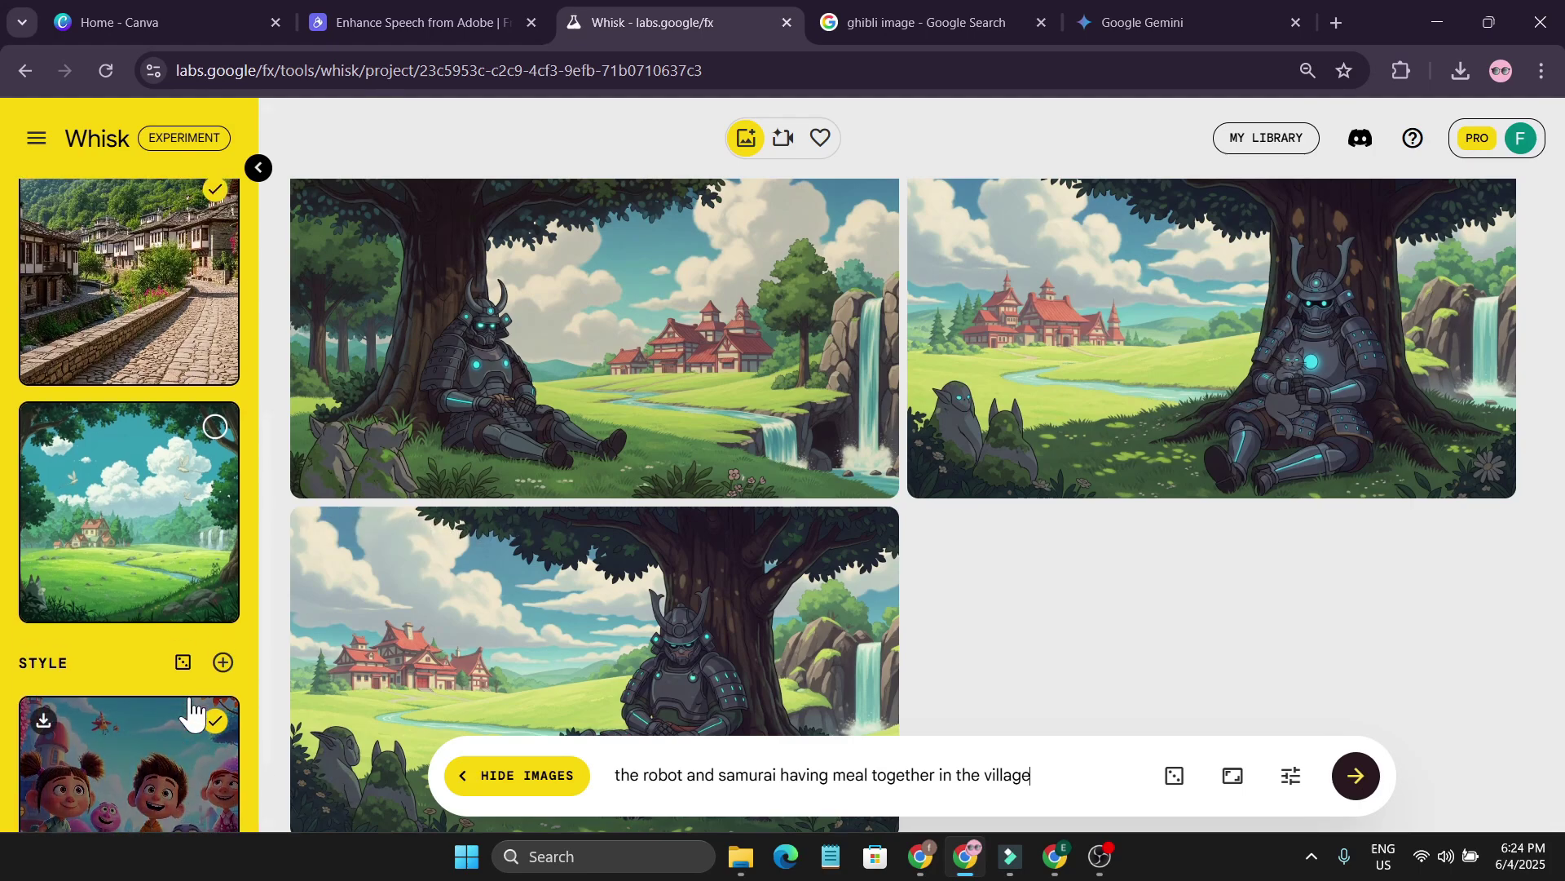
{"action": "scroll", "coordinate": [125, 570], "scroll_direction": "up", "scroll_amount": 6}
{"action": "scroll", "coordinate": [126, 454], "scroll_direction": "up", "scroll_amount": 3}
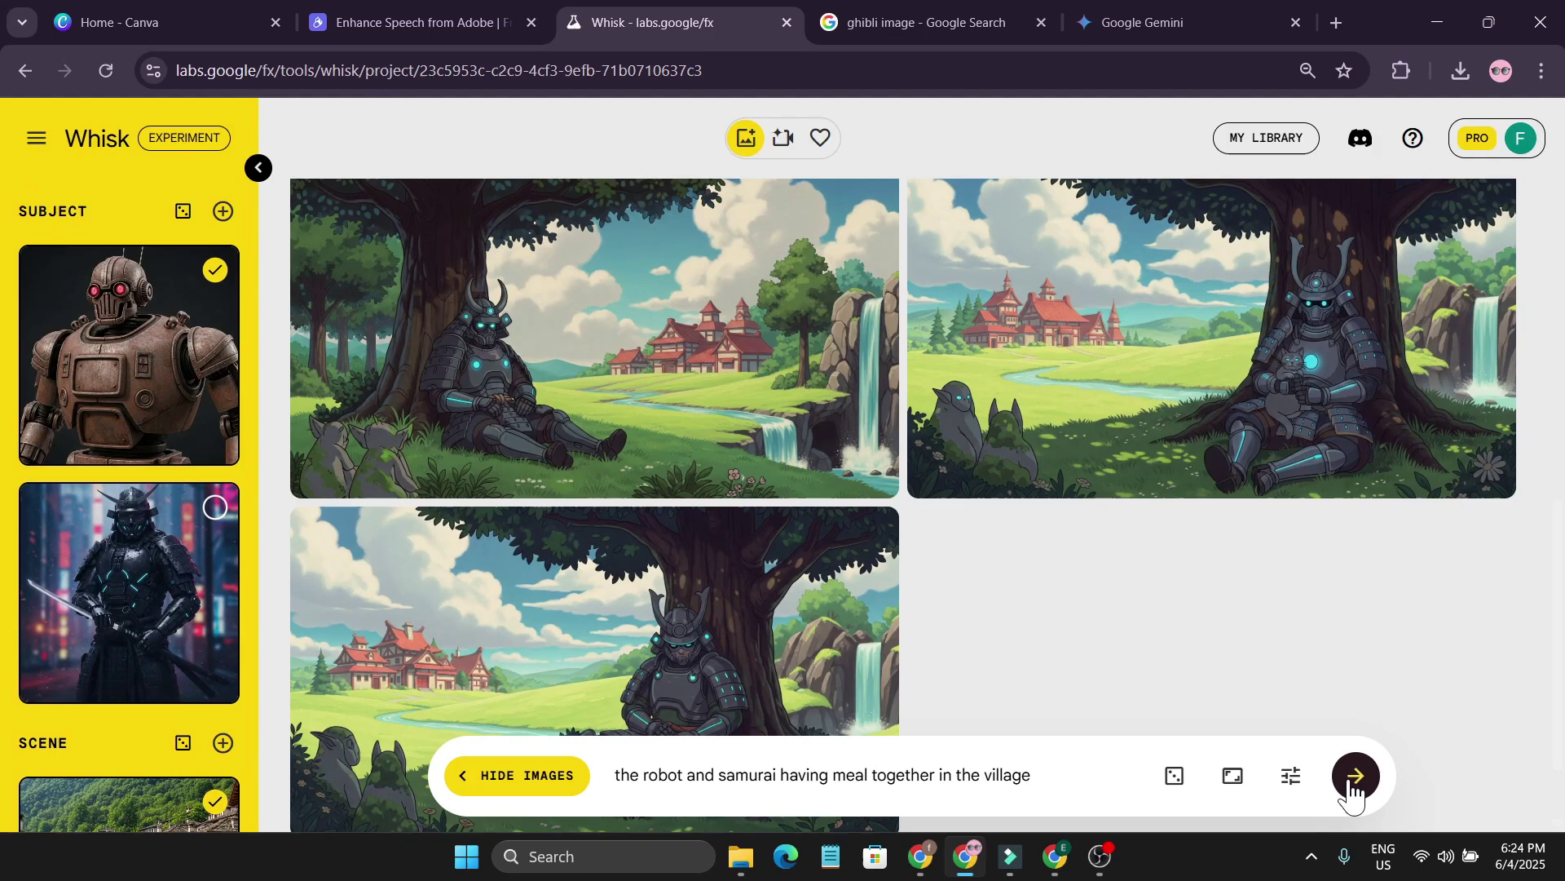
{"action": "left_click", "coordinate": [1229, 784]}
{"action": "left_click", "coordinate": [1235, 785]}
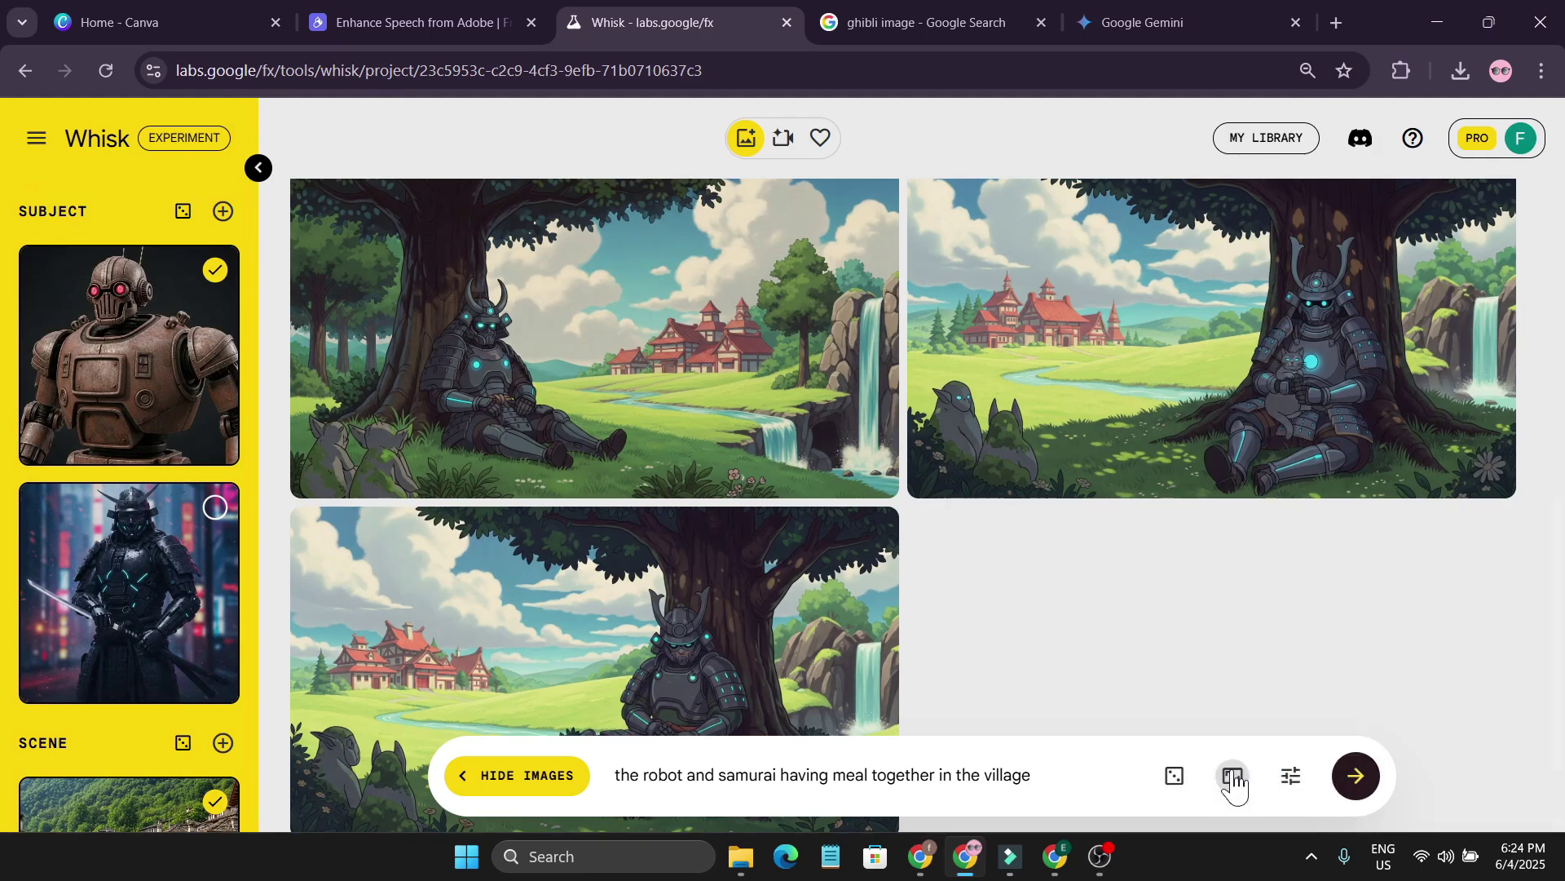
{"action": "left_click", "coordinate": [1357, 776]}
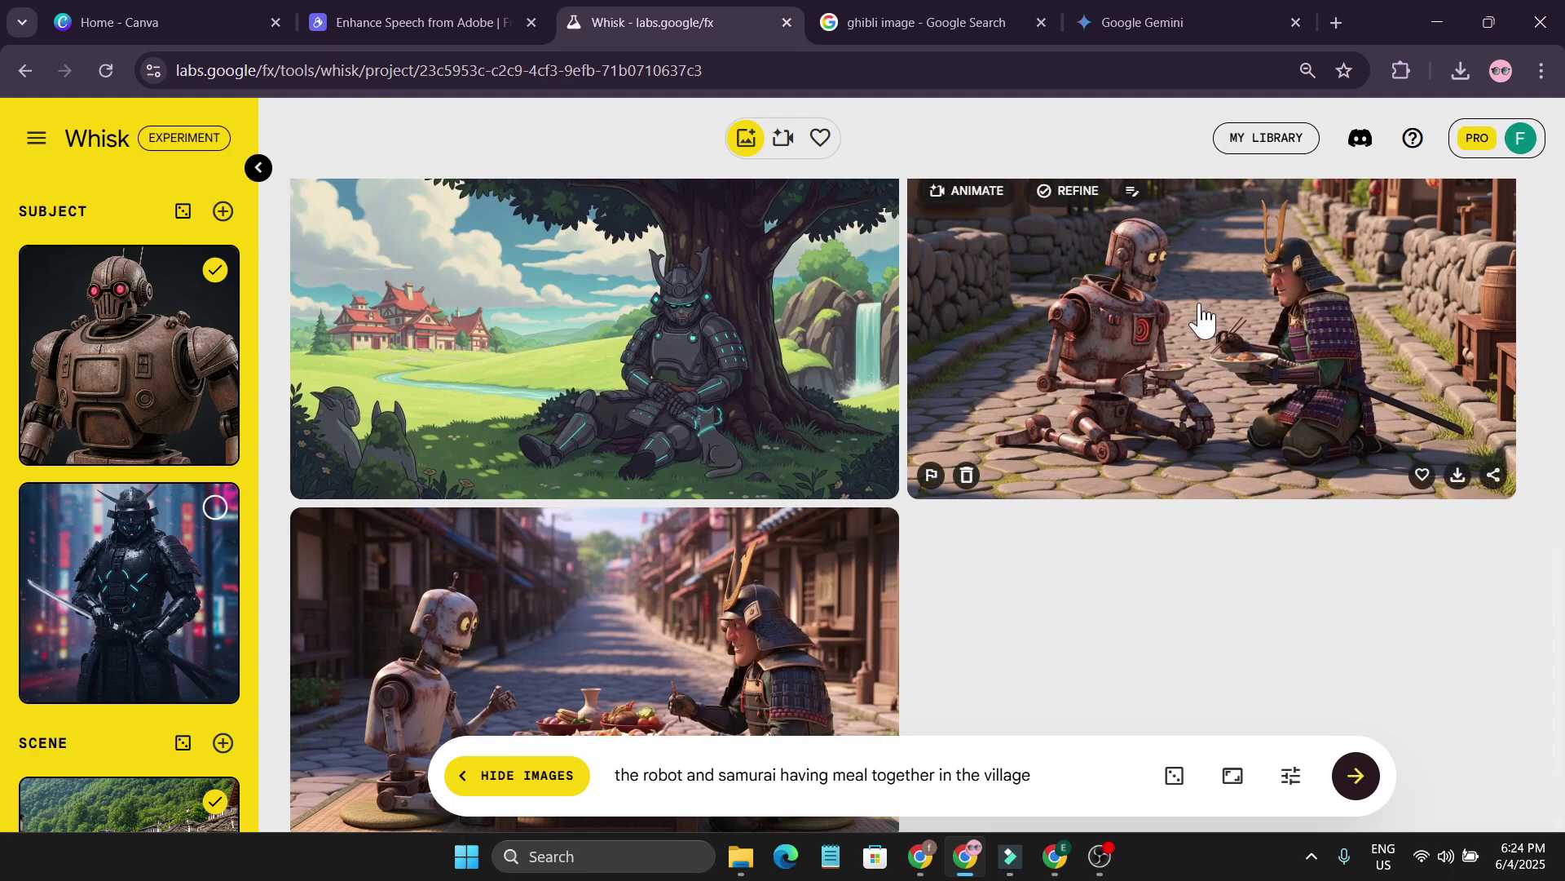
Inspect the cobblestone and table meal images, then go to the empty videos gallery.
{"action": "left_click", "coordinate": [1201, 318]}
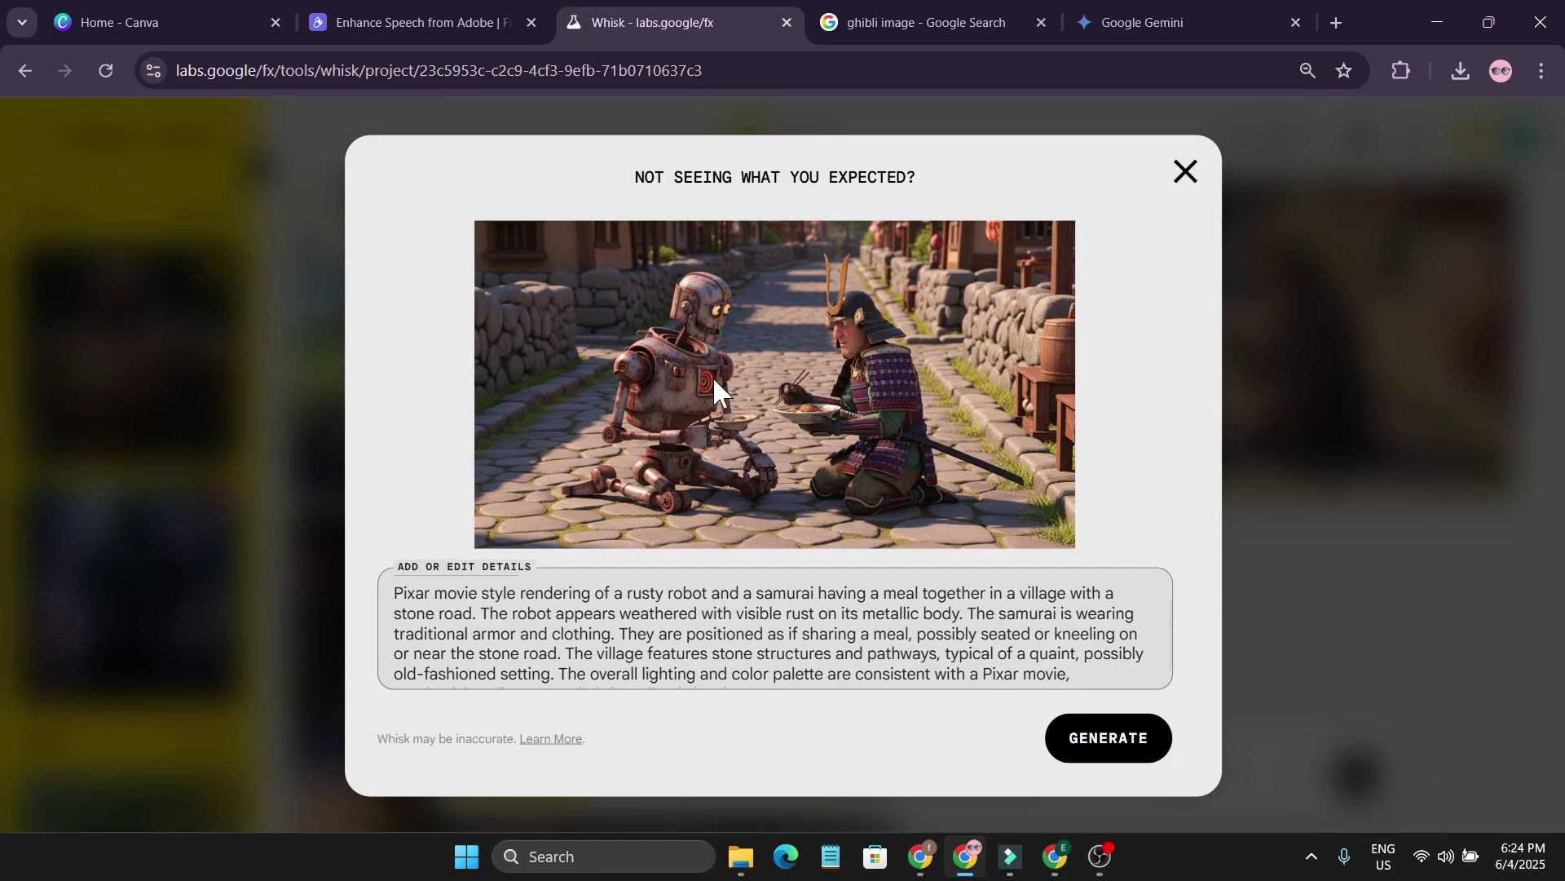
{"action": "left_click", "coordinate": [1186, 171]}
{"action": "left_click", "coordinate": [640, 575]}
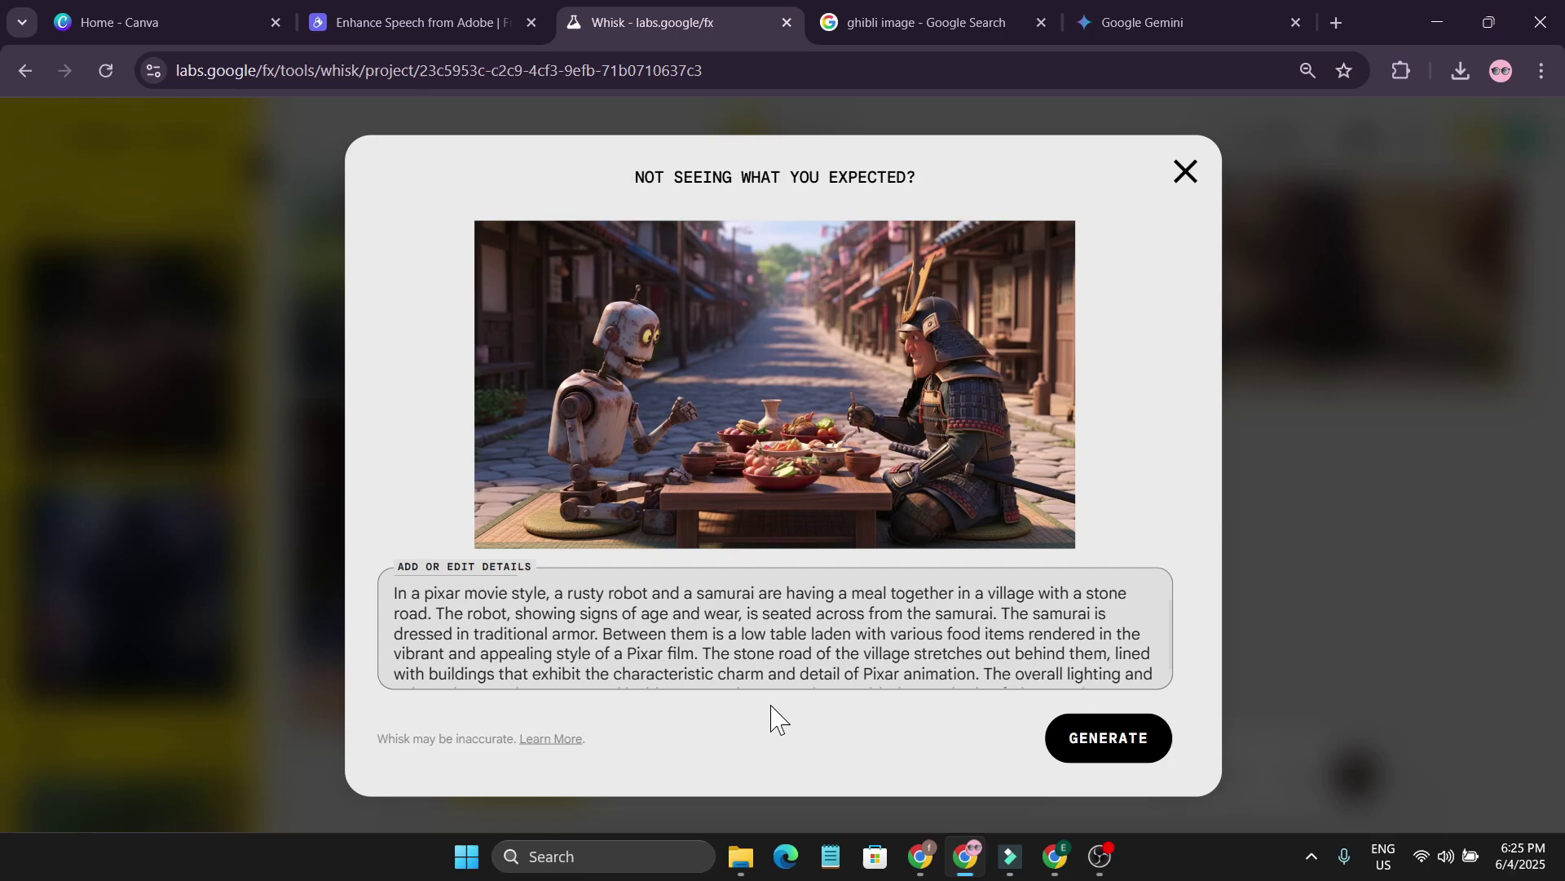
{"action": "left_click", "coordinate": [1186, 173]}
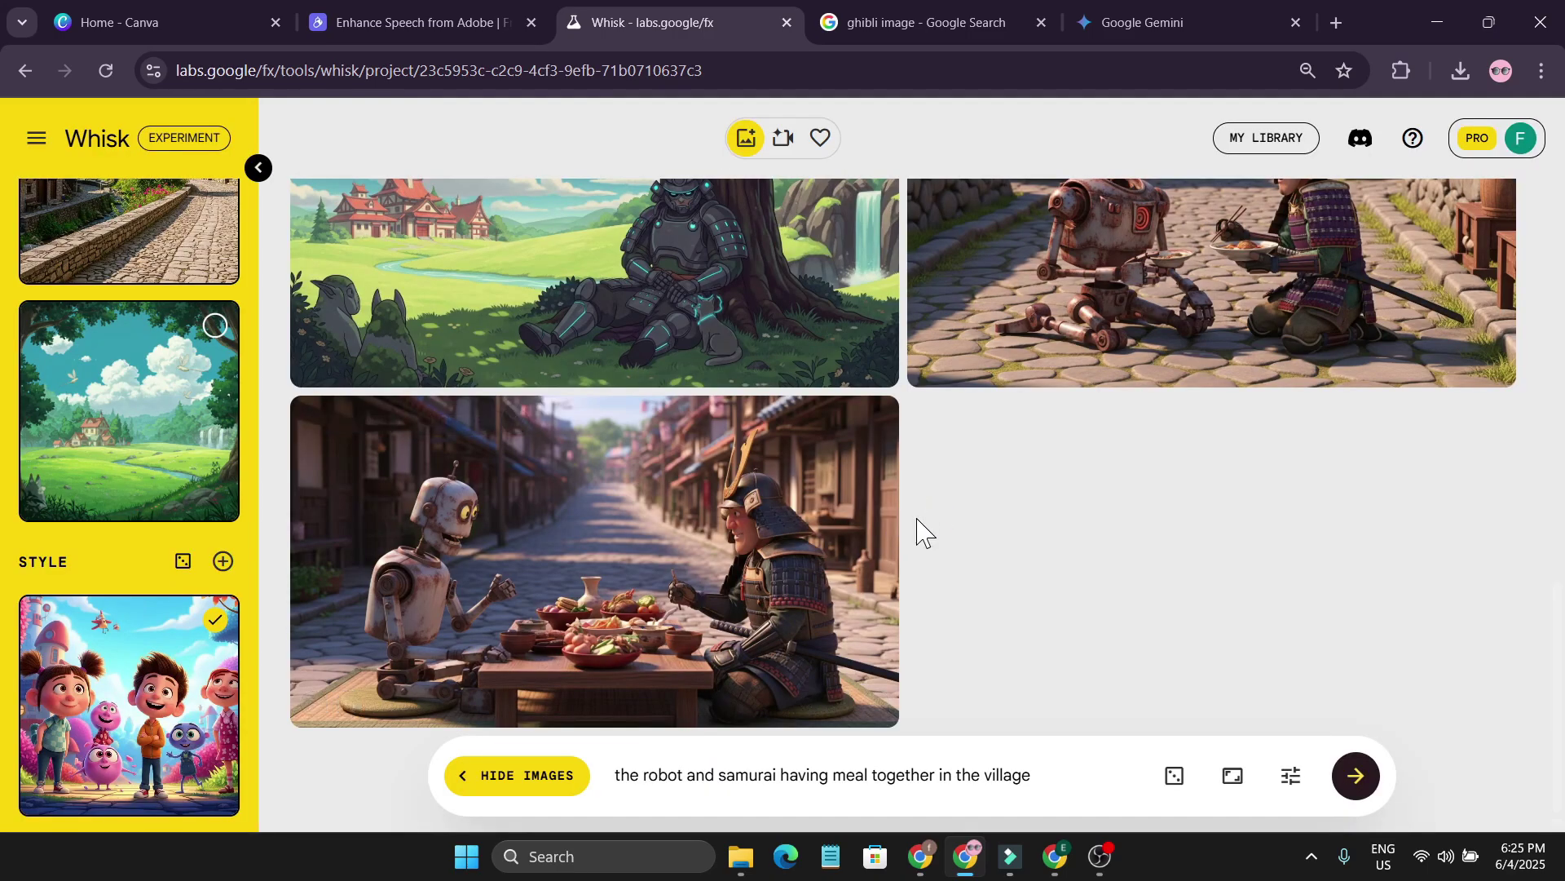
{"action": "left_click", "coordinate": [784, 140]}
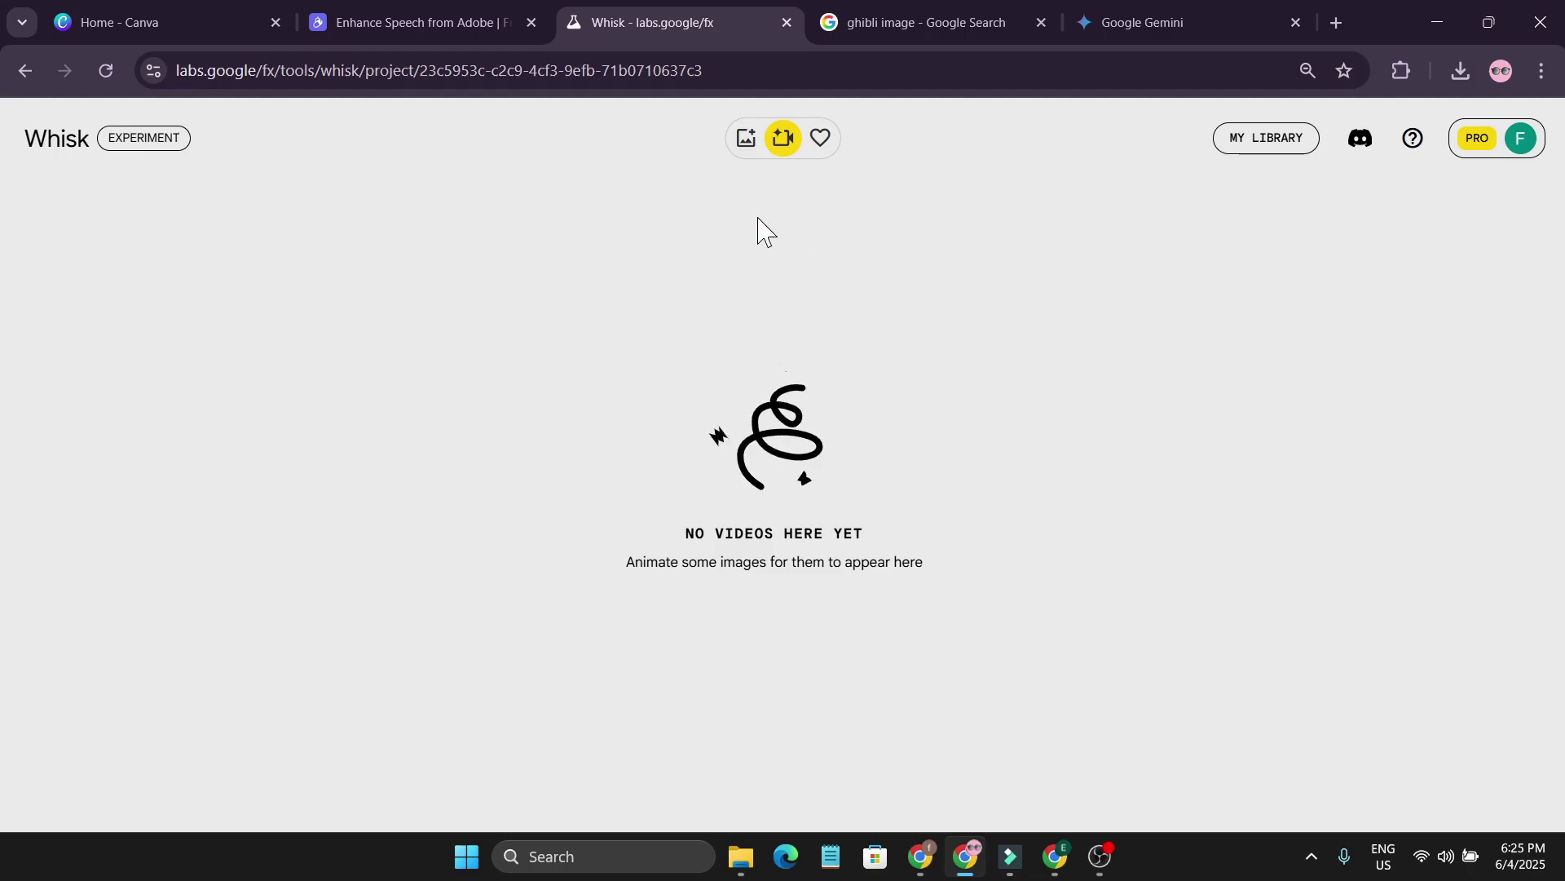
Switch from the empty videos page back to the image grid with the robot-and-samurai meal.
{"action": "left_click", "coordinate": [744, 143]}
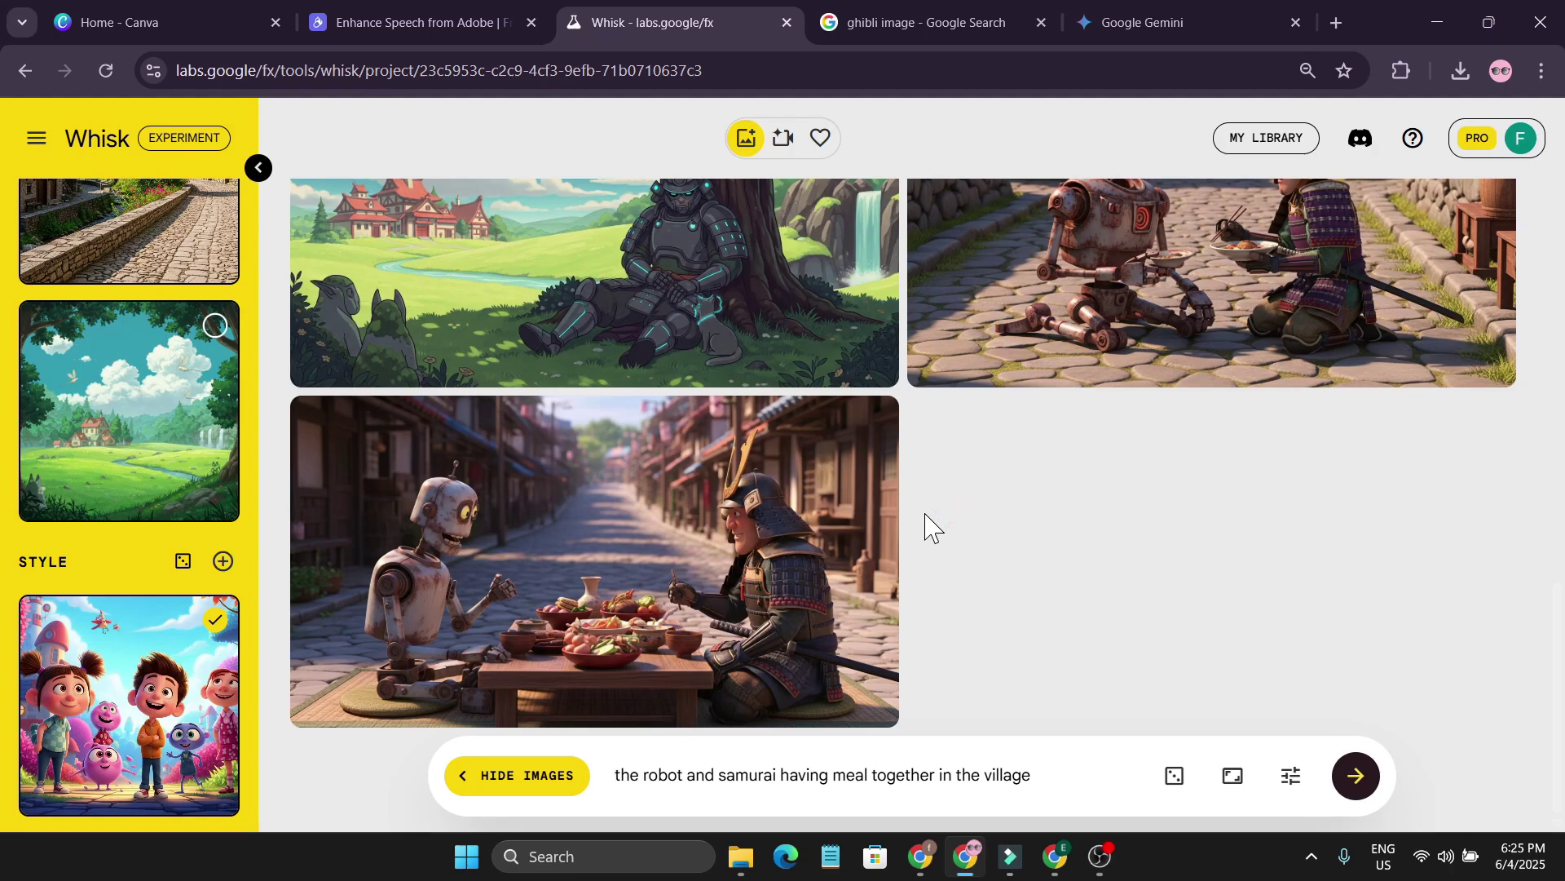
{"action": "mouse_move", "coordinate": [628, 576]}
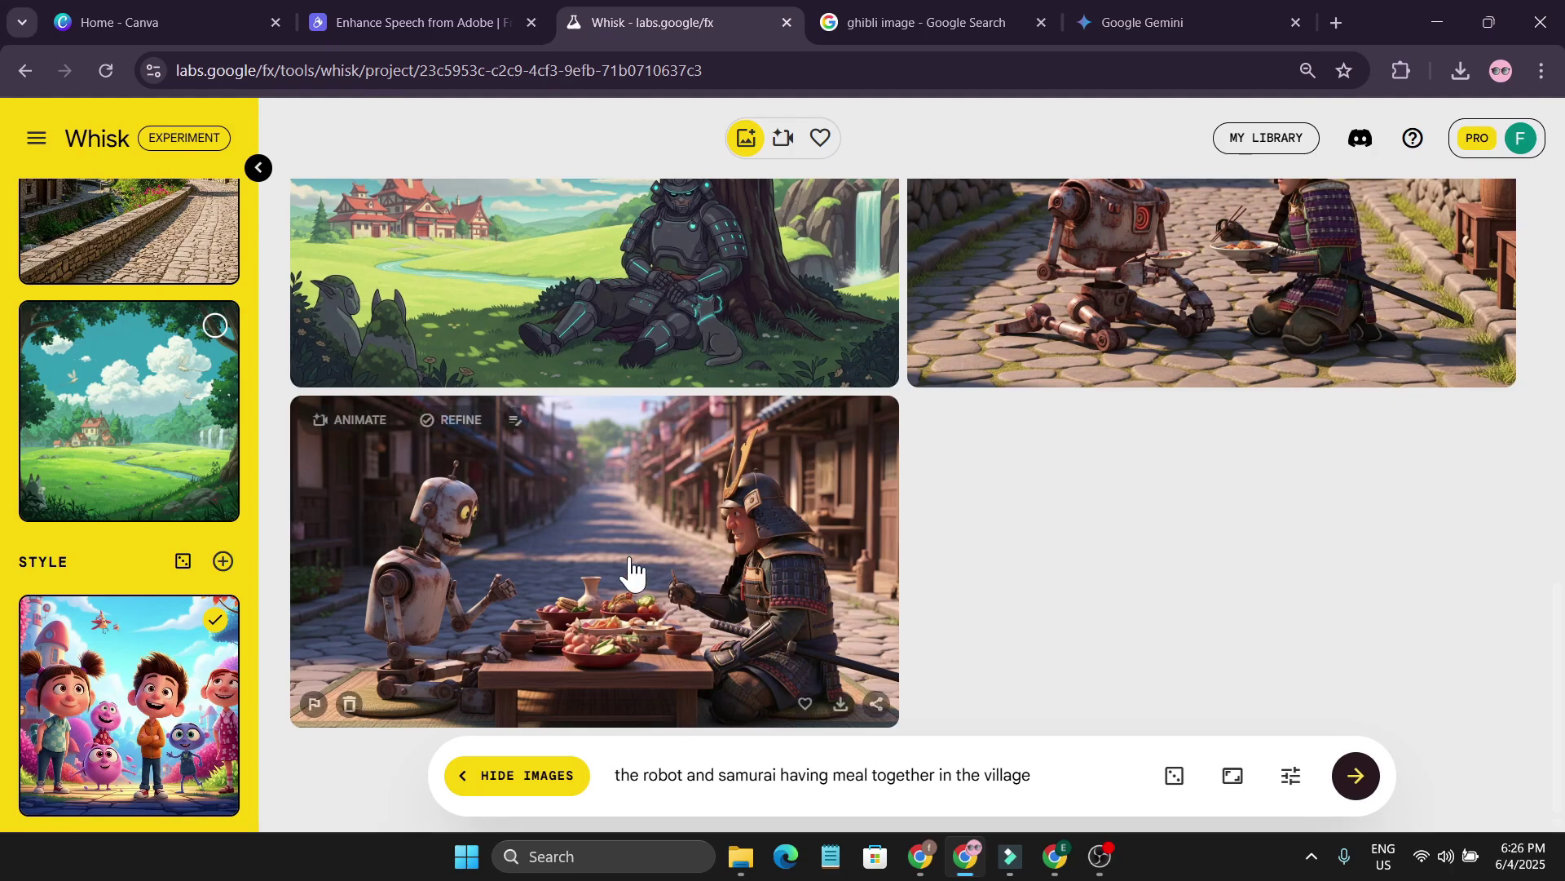
Animate the table-meal image into an 8-second video using the prompt 'the robot and samurai eating meal'.
{"action": "left_click", "coordinate": [360, 420]}
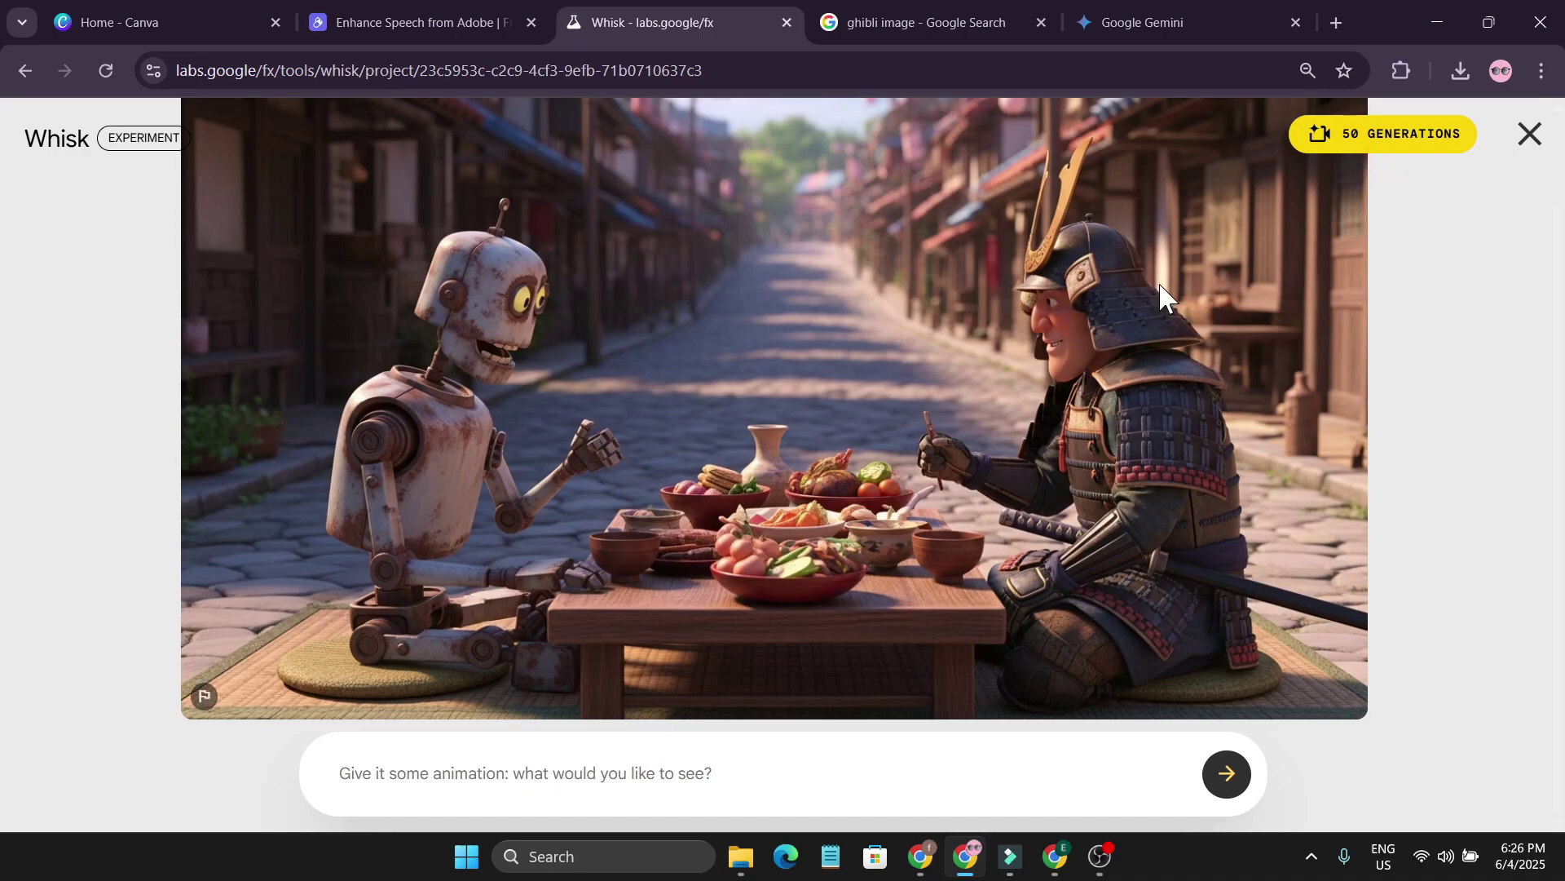
{"action": "left_click", "coordinate": [1398, 135]}
{"action": "type", "text": "the robot and samurai eating meal"}
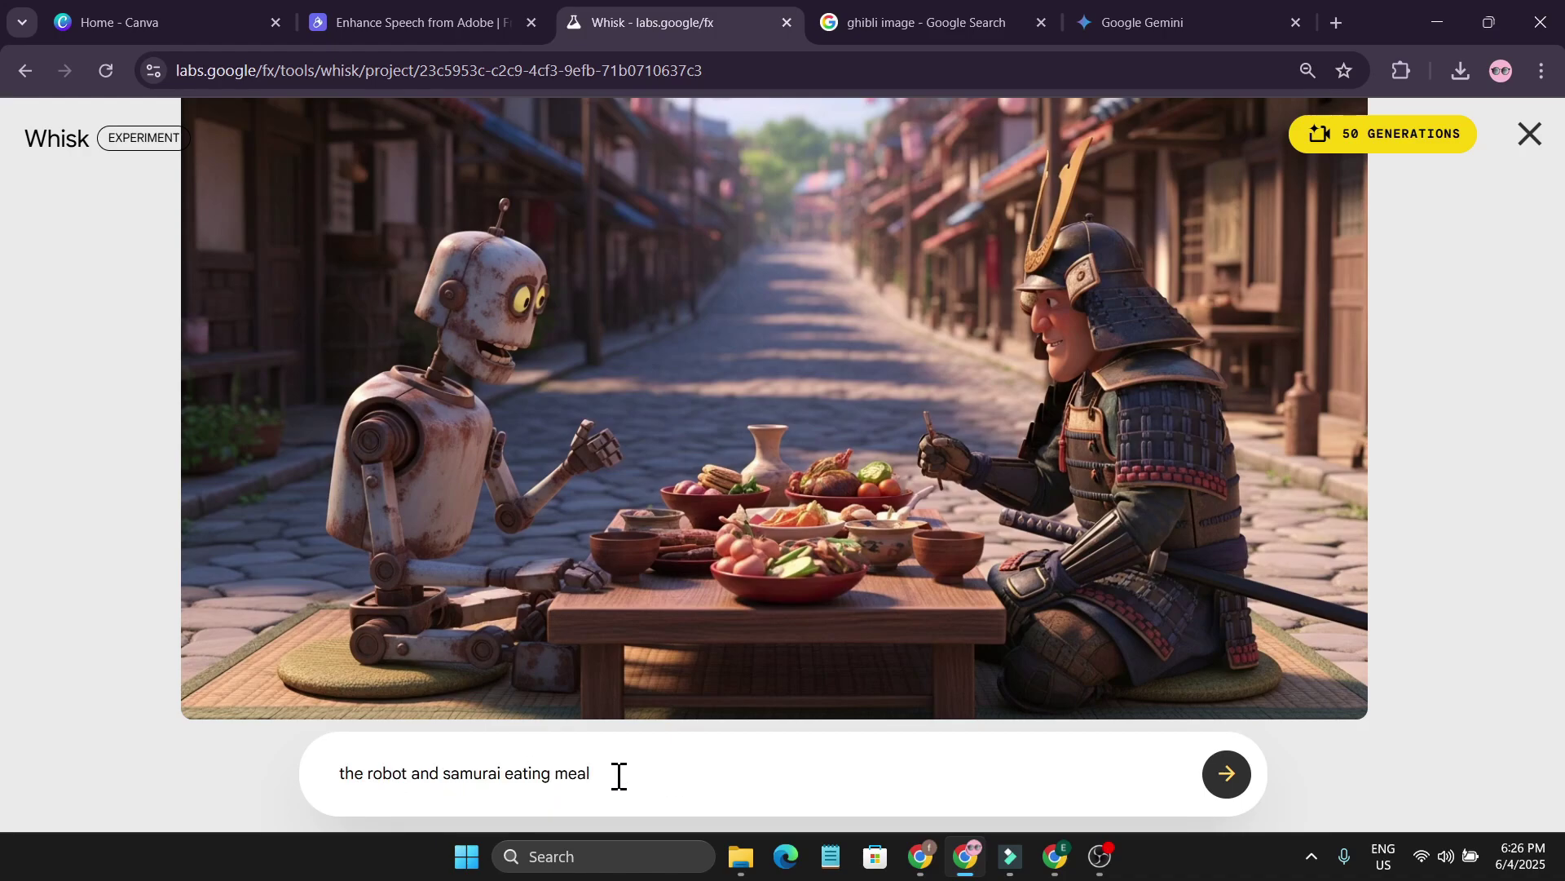
{"action": "left_click", "coordinate": [1226, 773]}
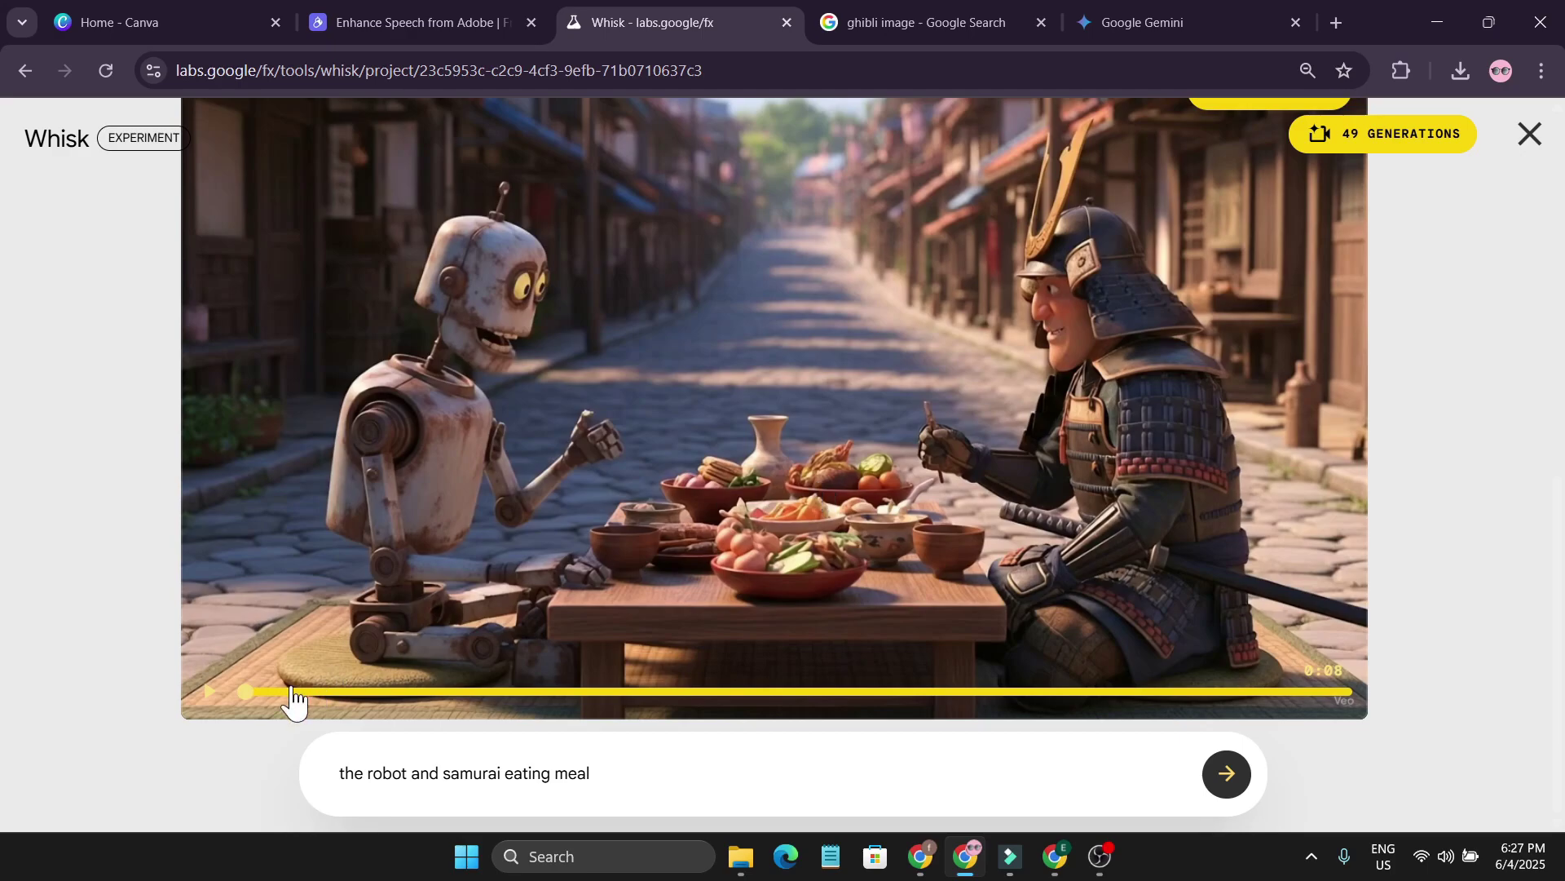
Play and review the robot-and-samurai meal video, then close the viewer back to the gallery.
{"action": "left_click", "coordinate": [210, 693]}
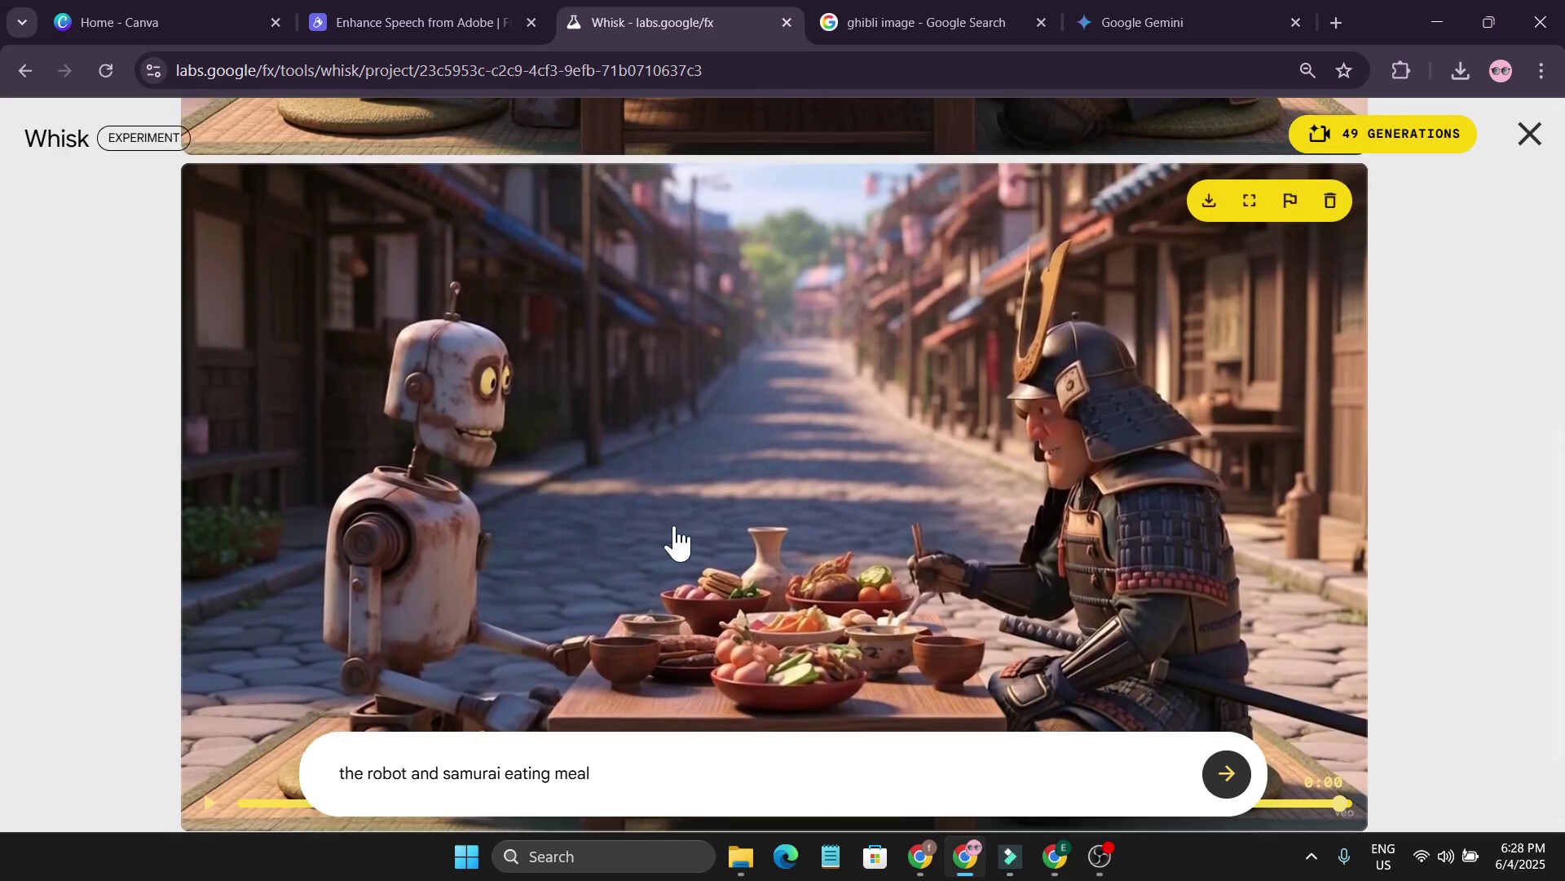
{"action": "scroll", "coordinate": [158, 175], "scroll_direction": "up", "scroll_amount": 2}
{"action": "scroll", "coordinate": [620, 464], "scroll_direction": "down", "scroll_amount": 2}
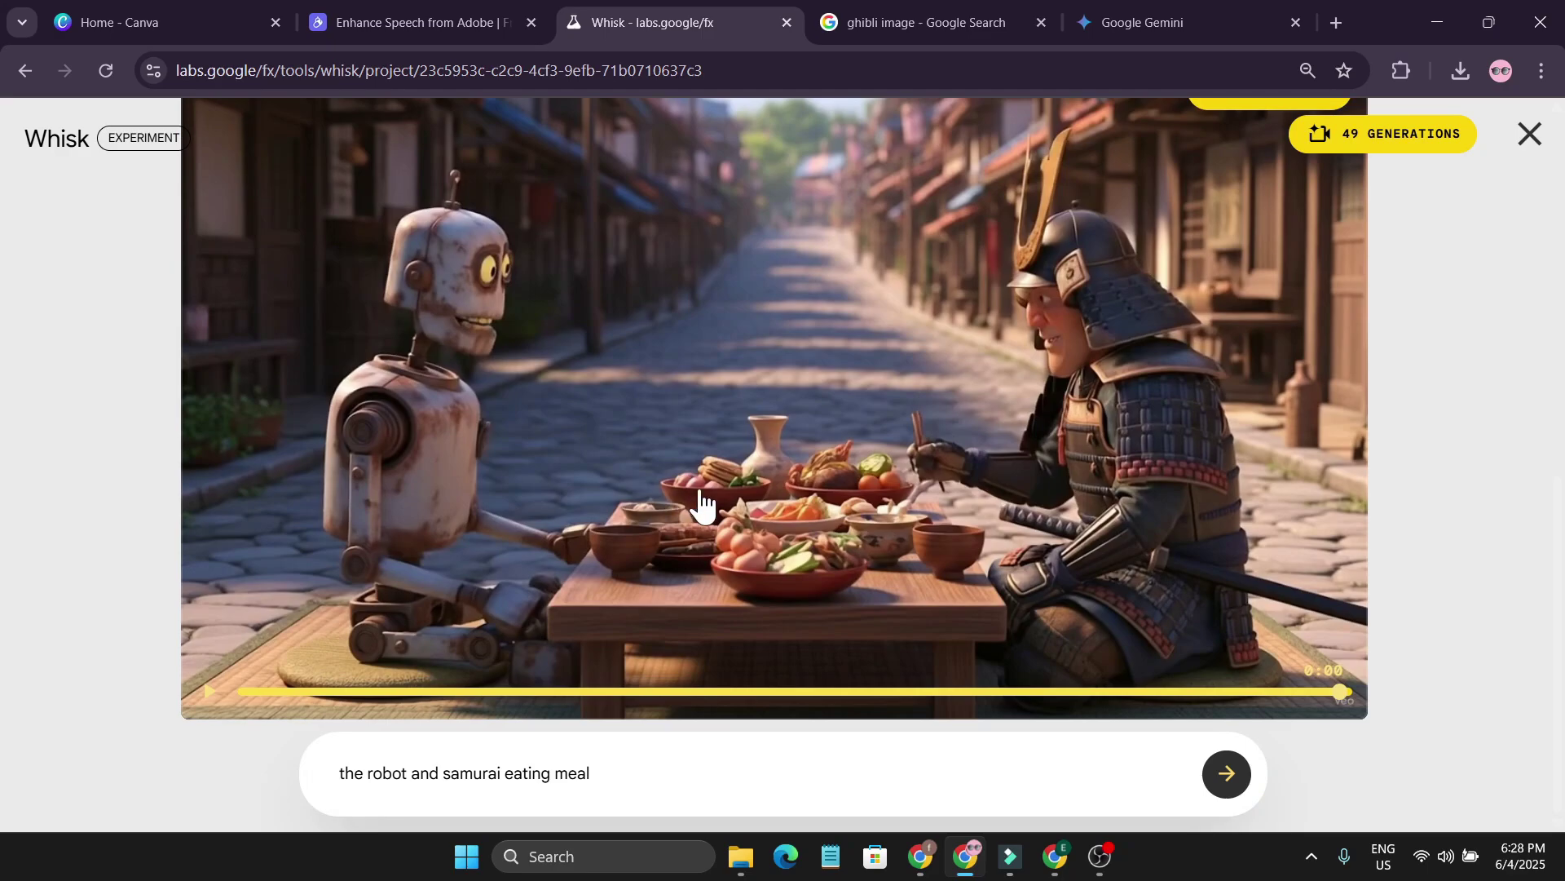
{"action": "key", "text": "Escape"}
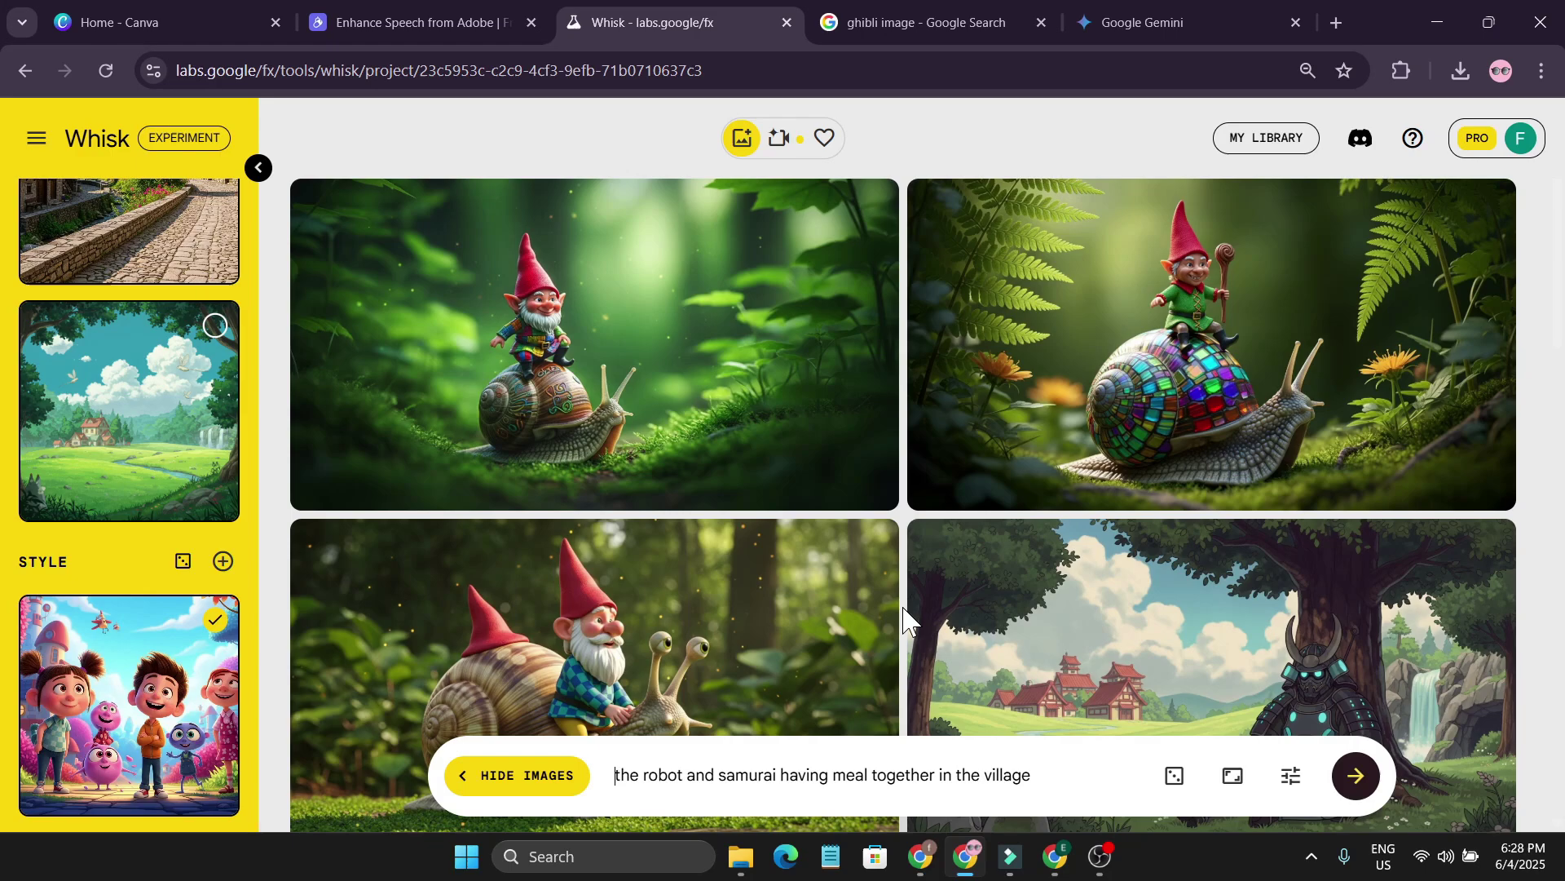
Start a new, empty Whisk project from the menu.
{"action": "left_click", "coordinate": [37, 138]}
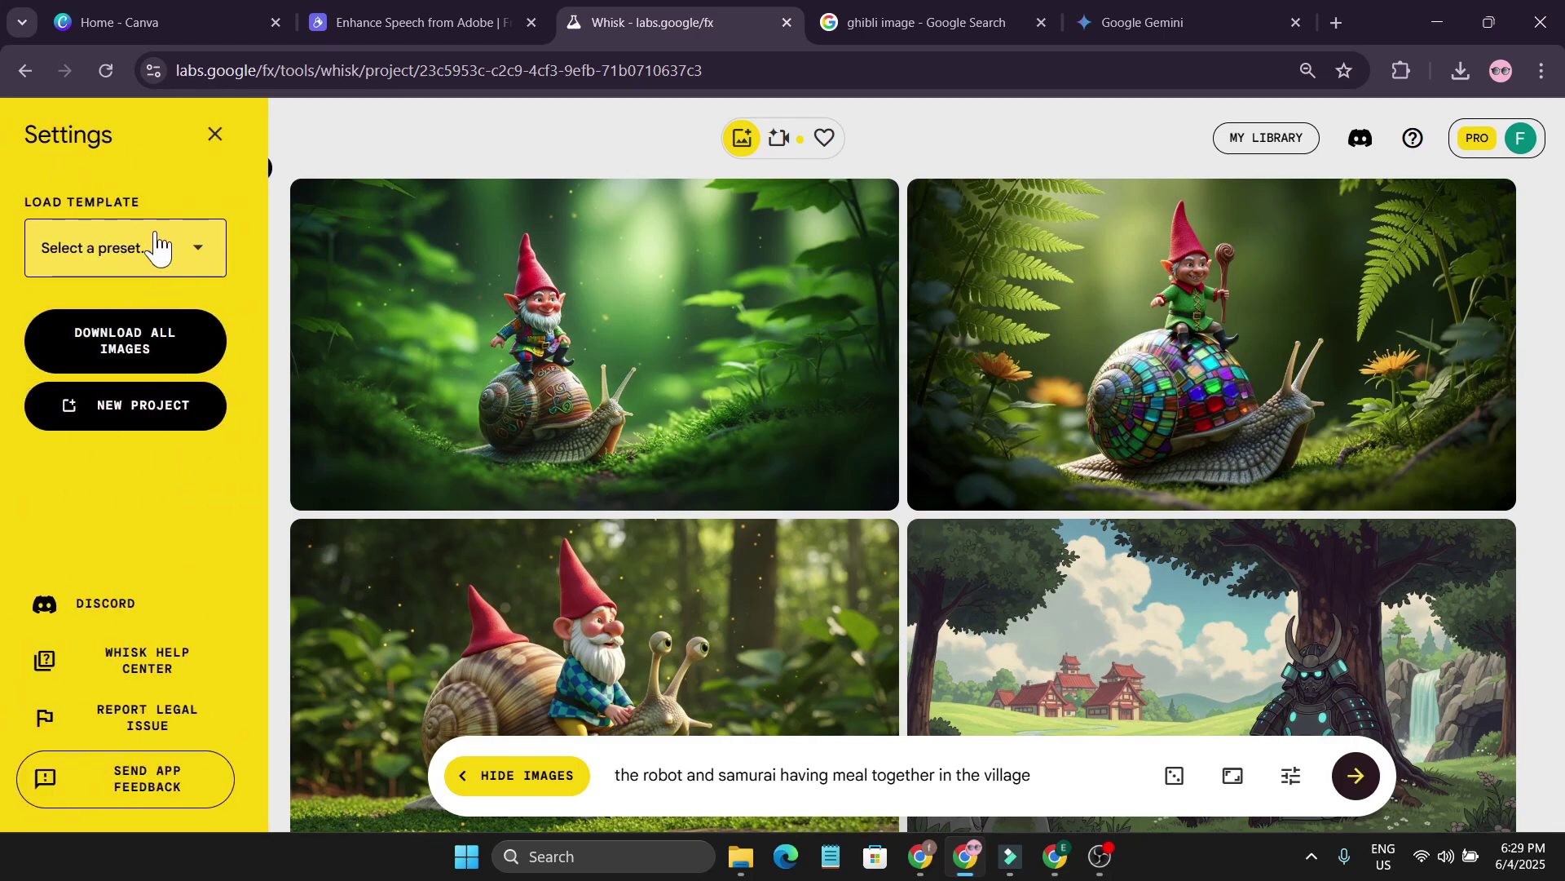
{"action": "left_click", "coordinate": [34, 145]}
{"action": "left_click", "coordinate": [35, 145]}
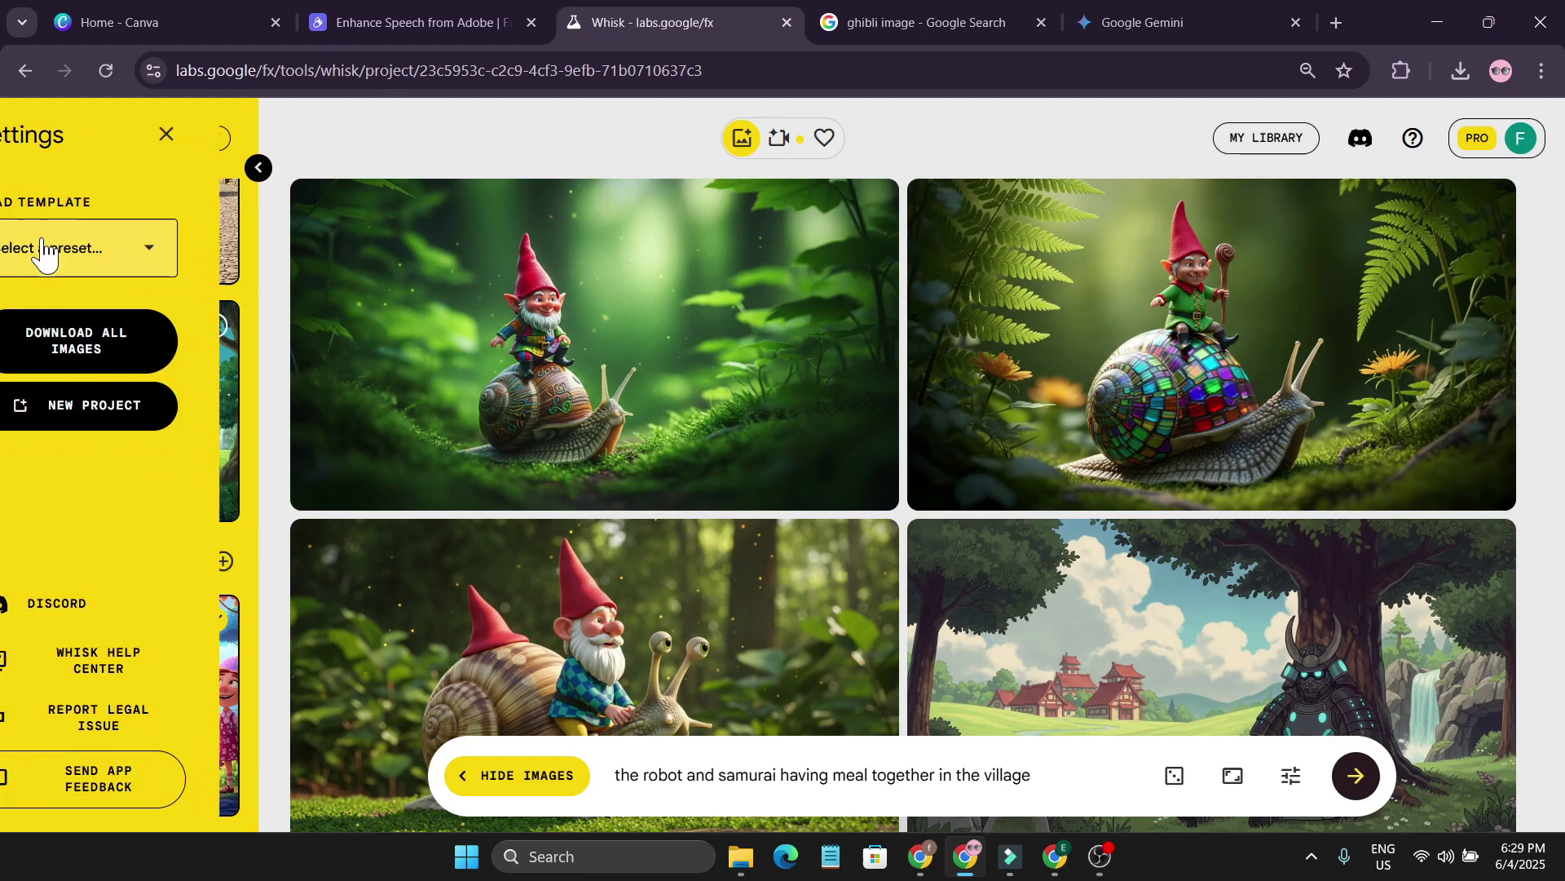
{"action": "left_click", "coordinate": [134, 408]}
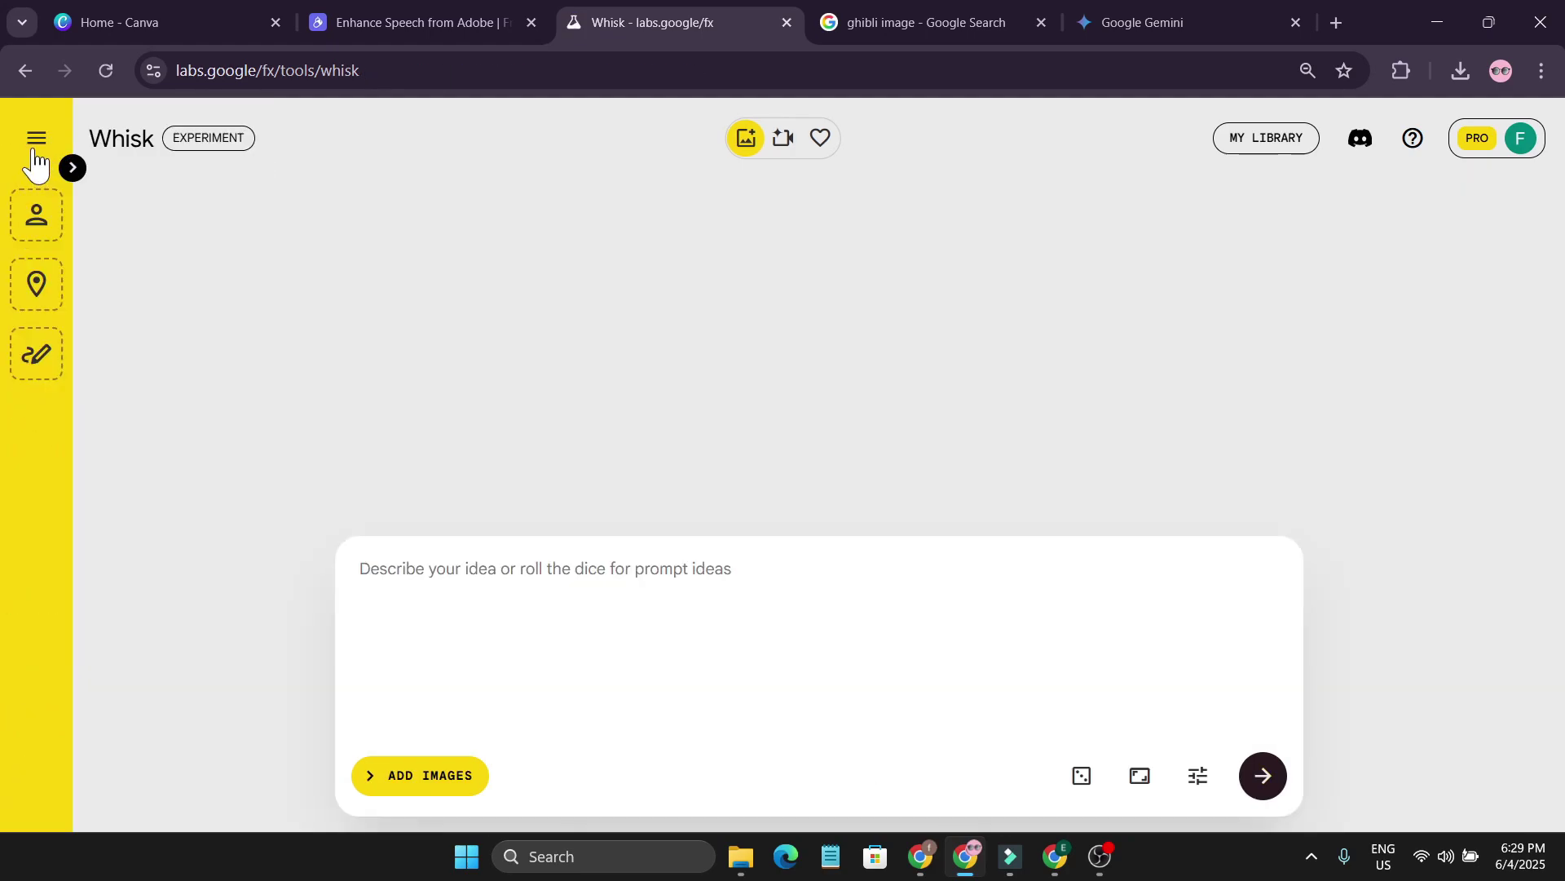
Load the Sticker template as the project's style reference.
{"action": "left_click", "coordinate": [36, 144]}
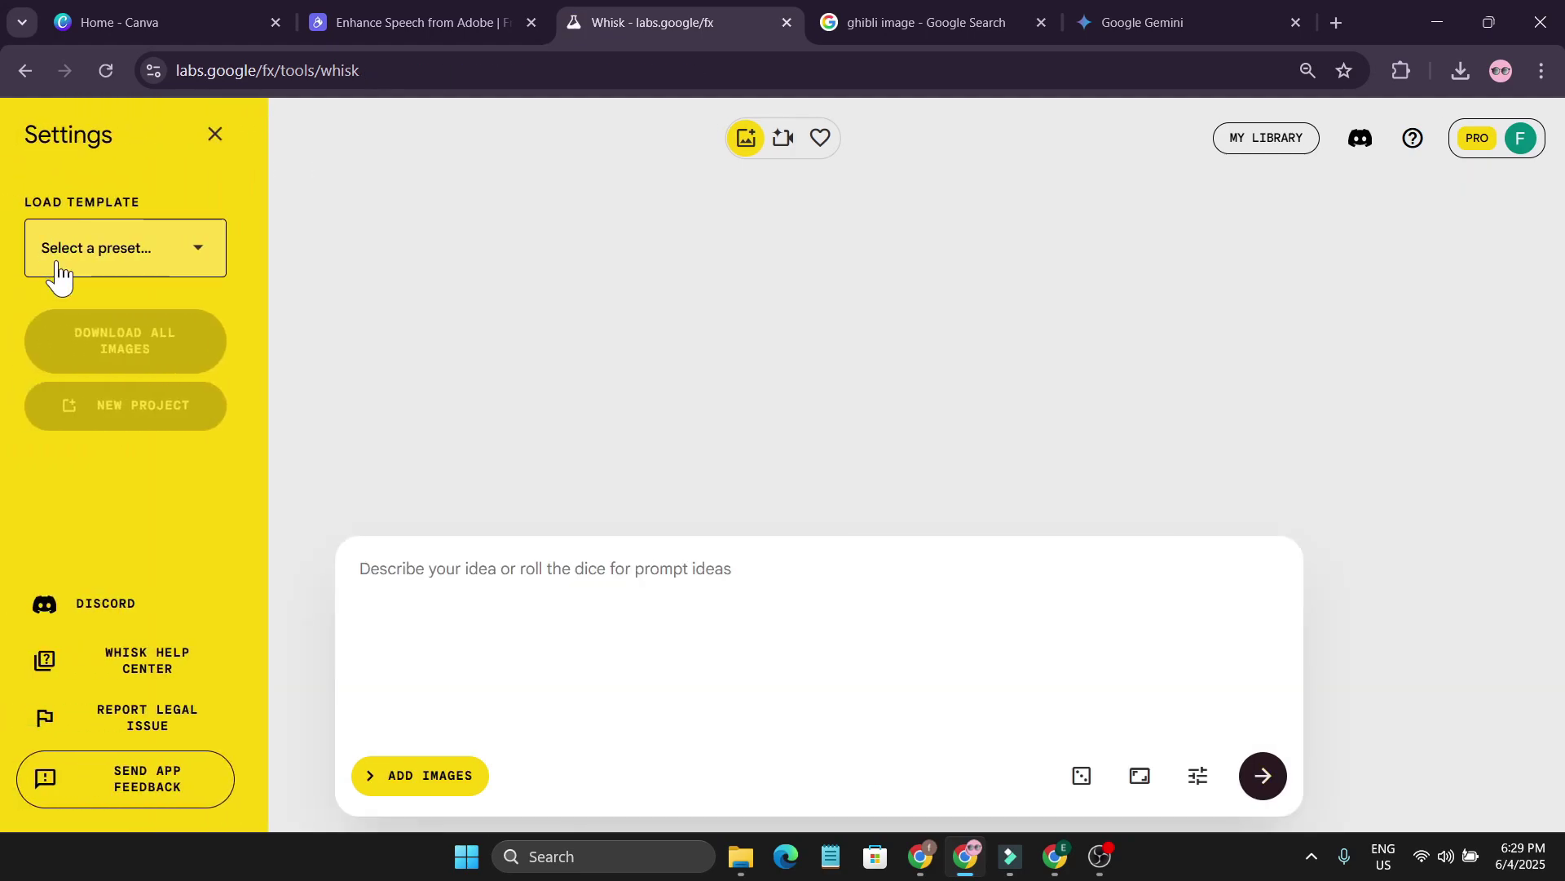
{"action": "left_click", "coordinate": [171, 261]}
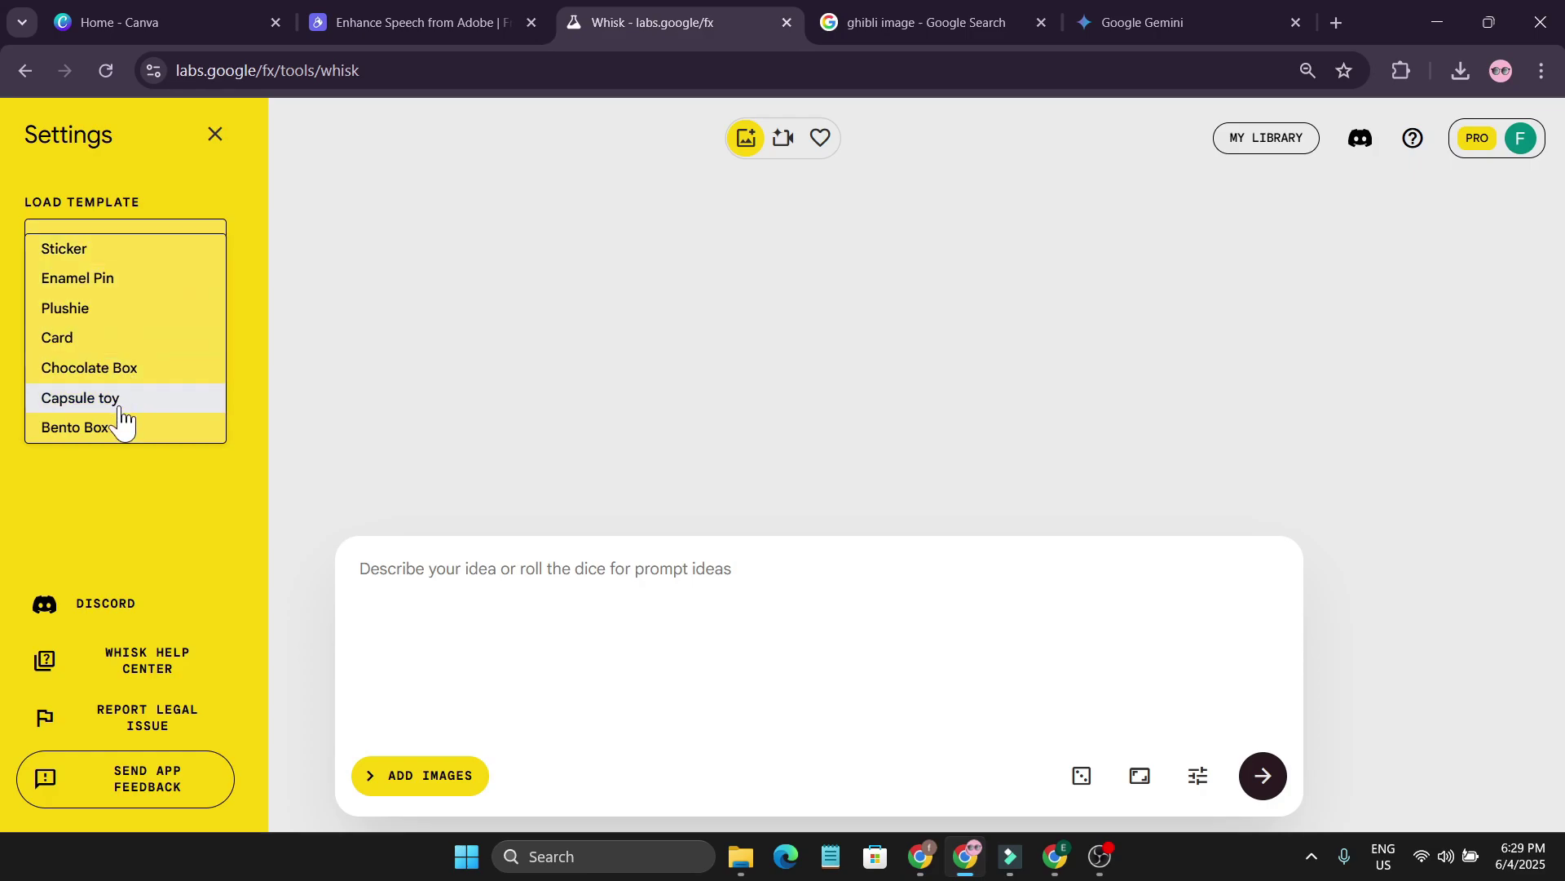
{"action": "left_click", "coordinate": [110, 254]}
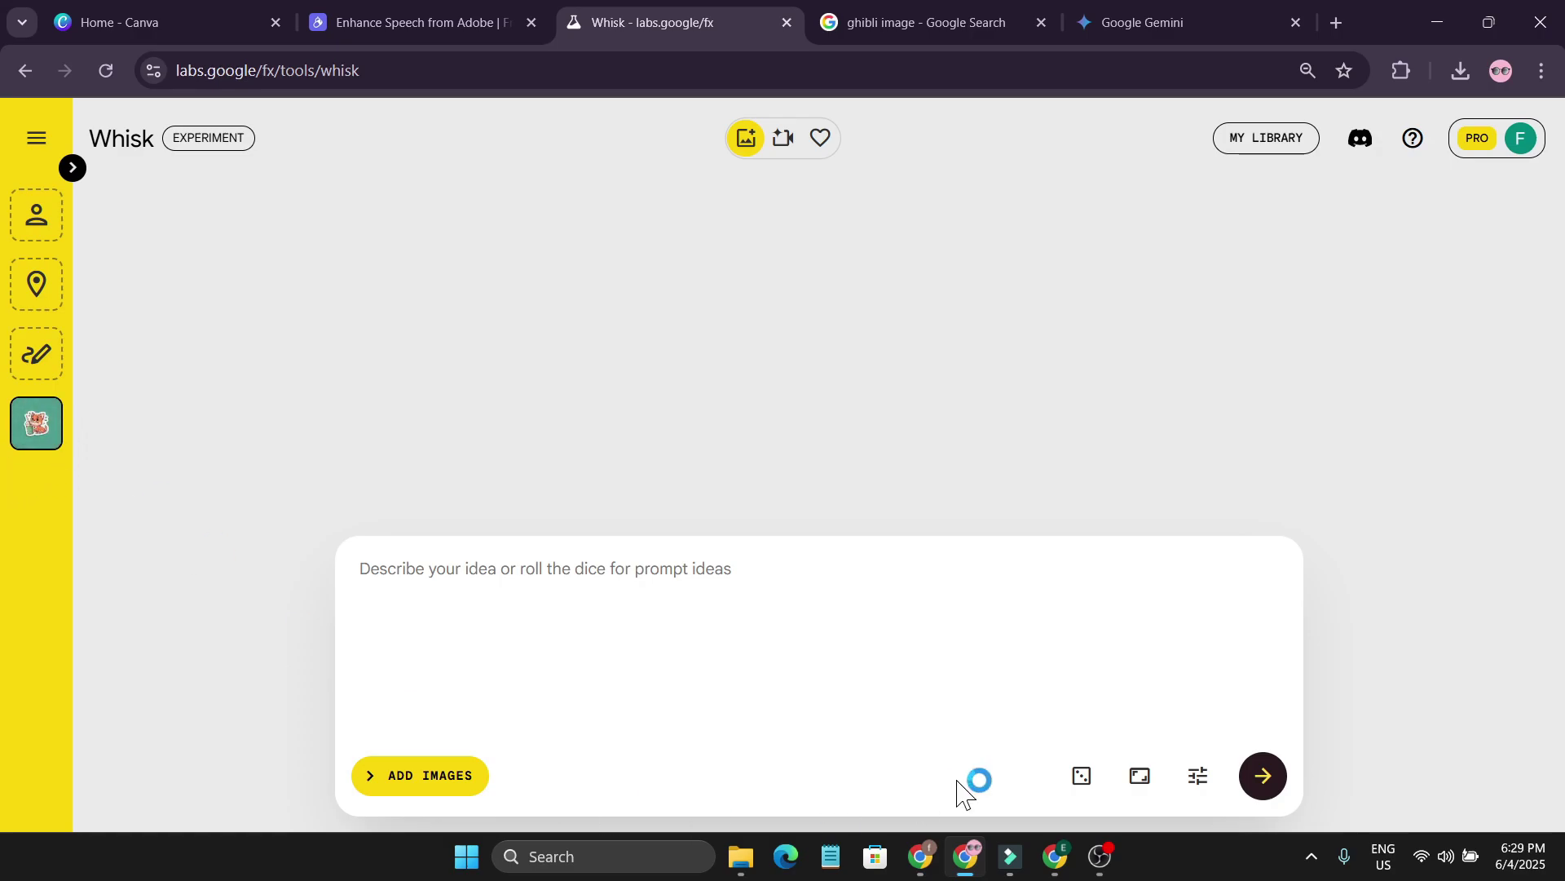
Roll a random toy-train prompt, generate sticker-style images of it, and inspect the left one.
{"action": "left_click", "coordinate": [1082, 777]}
{"action": "left_click", "coordinate": [1082, 777]}
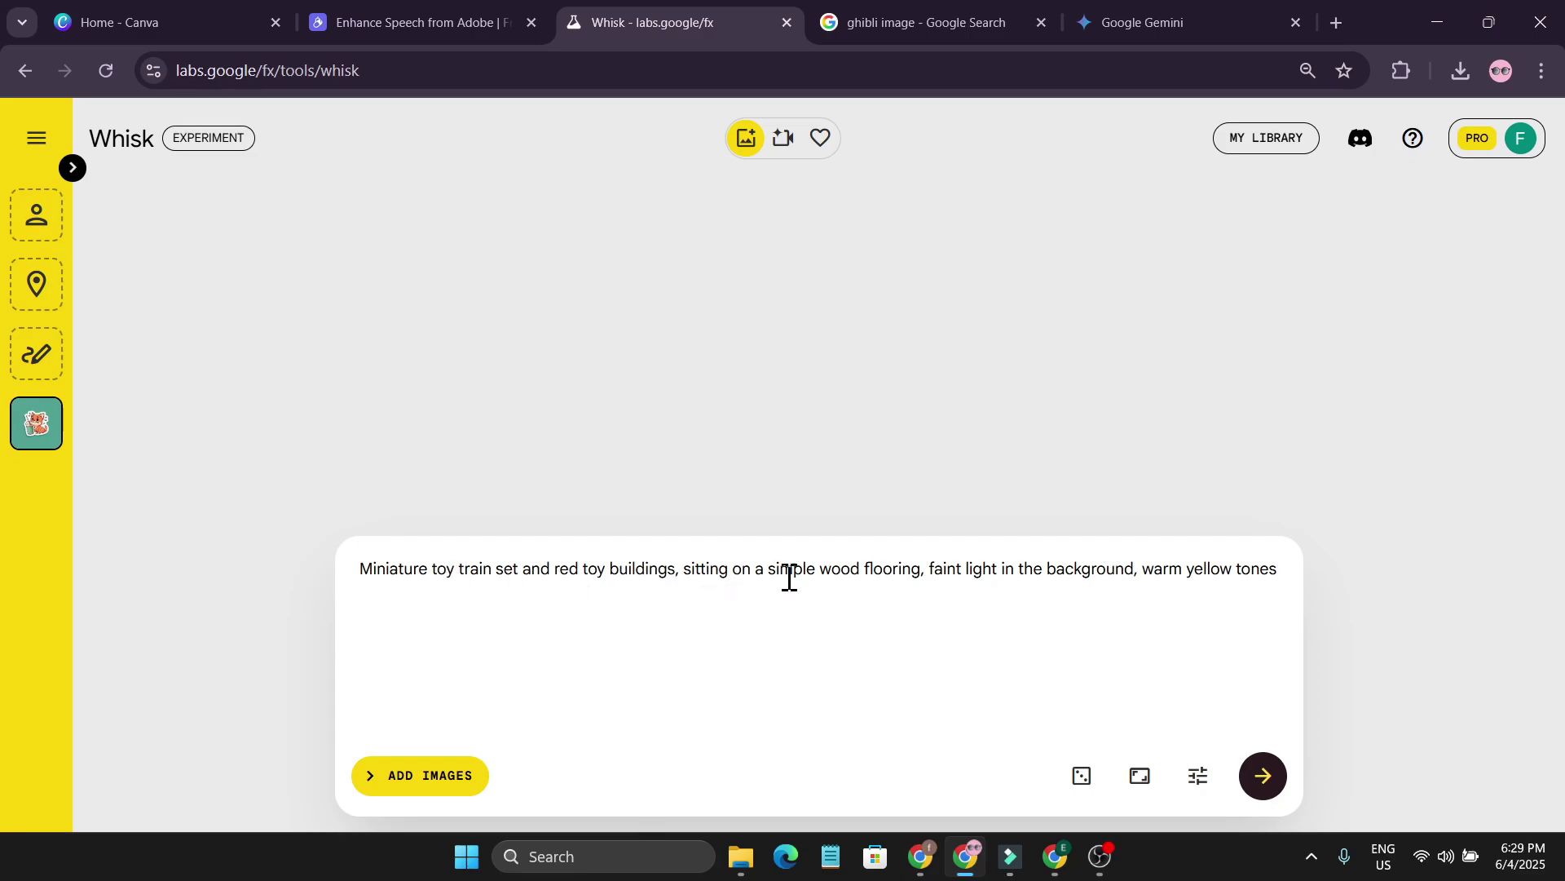
{"action": "left_click", "coordinate": [1261, 776]}
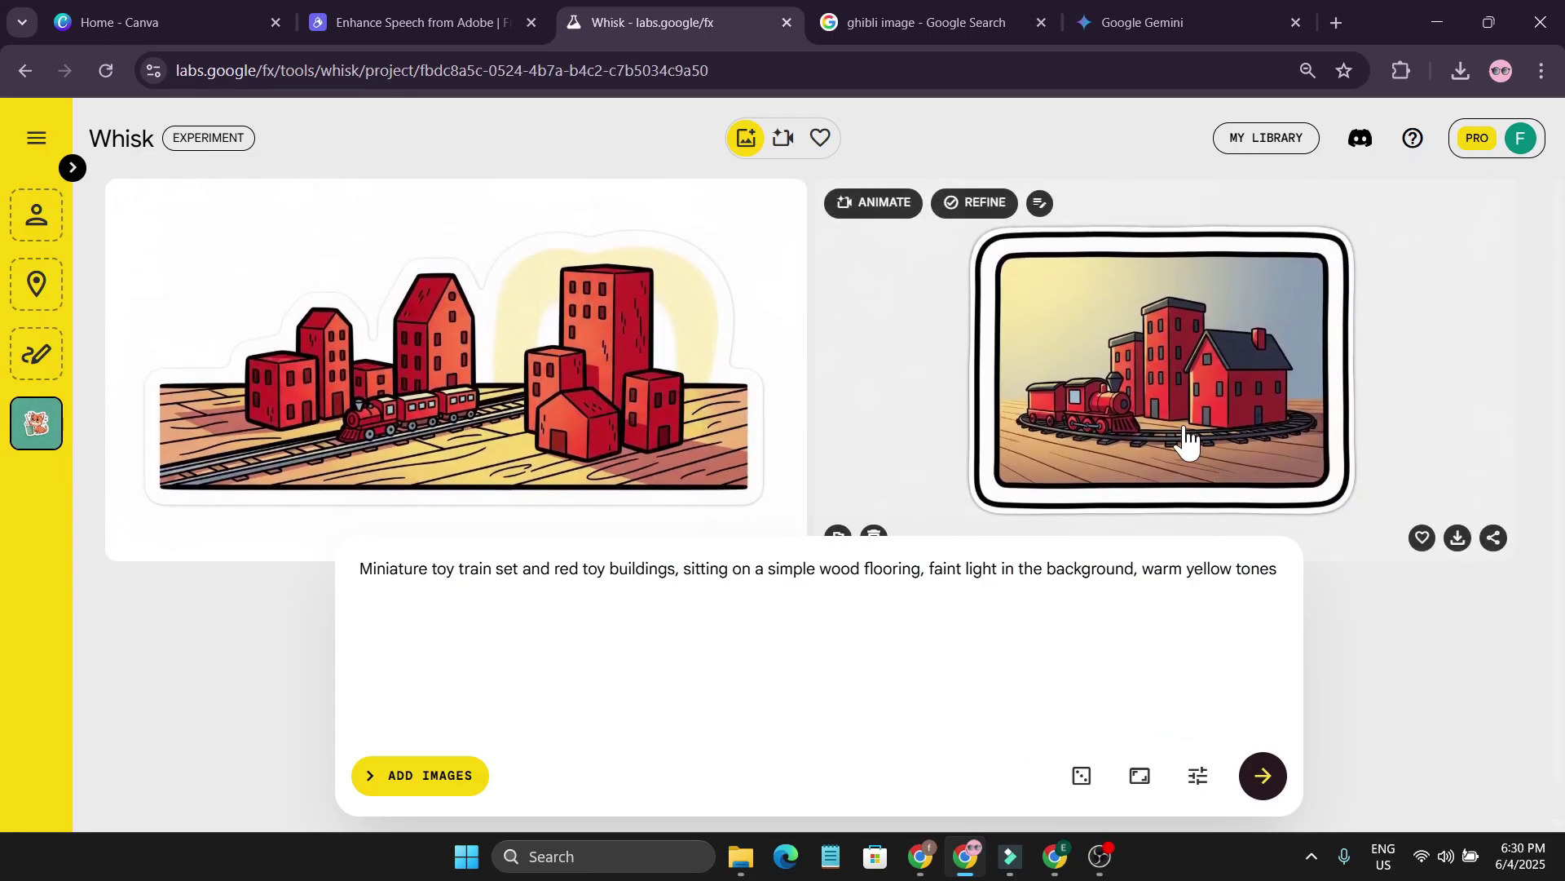
{"action": "scroll", "coordinate": [718, 383], "scroll_direction": "down", "scroll_amount": 1}
{"action": "left_click", "coordinate": [718, 383]}
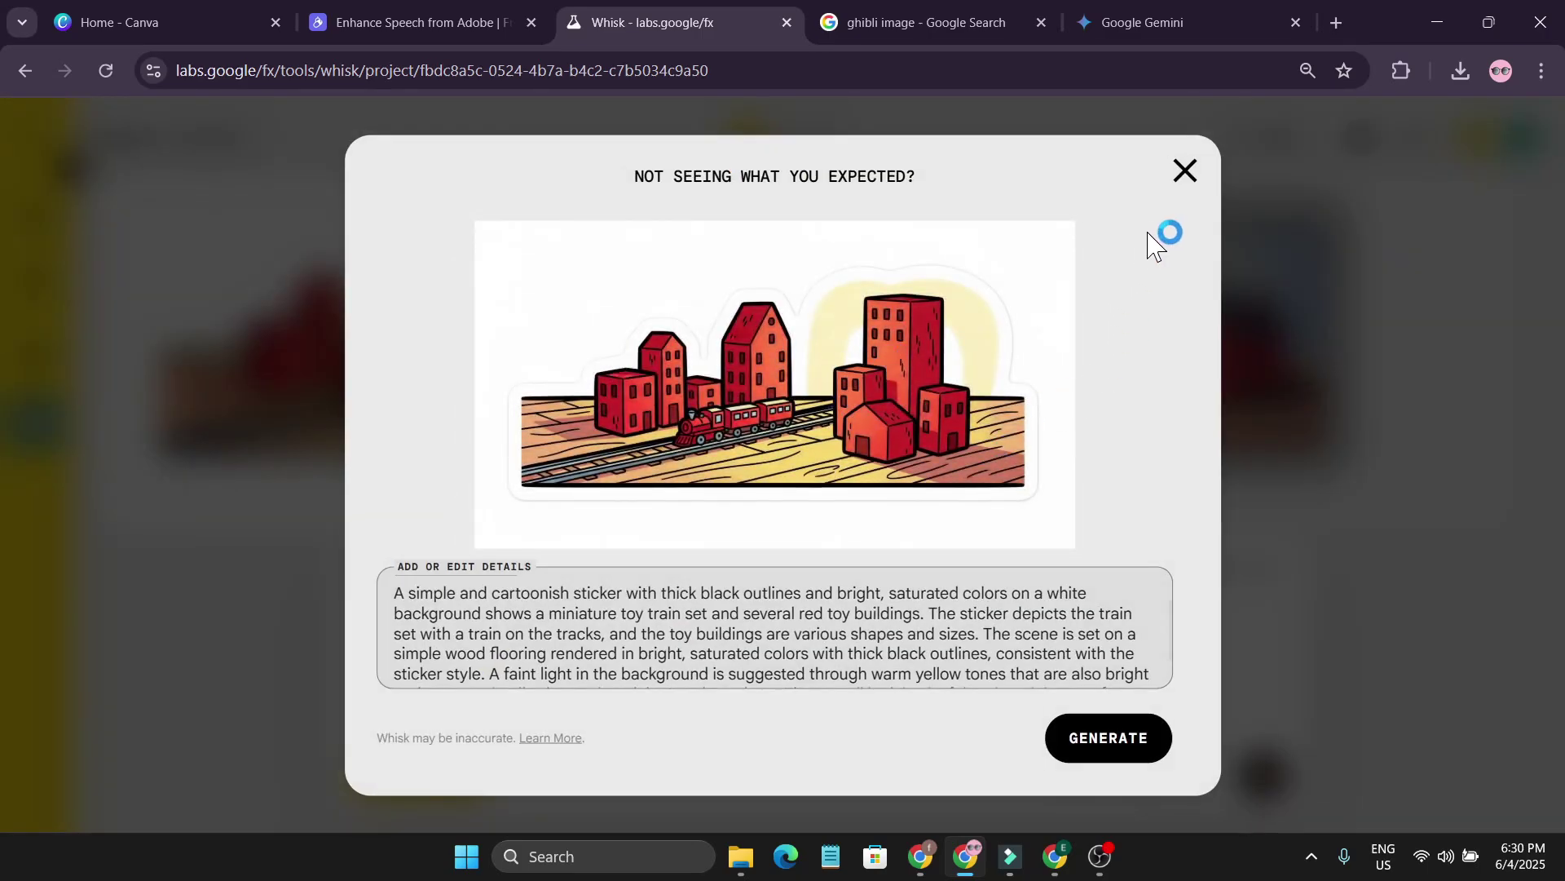
{"action": "left_click", "coordinate": [1184, 173]}
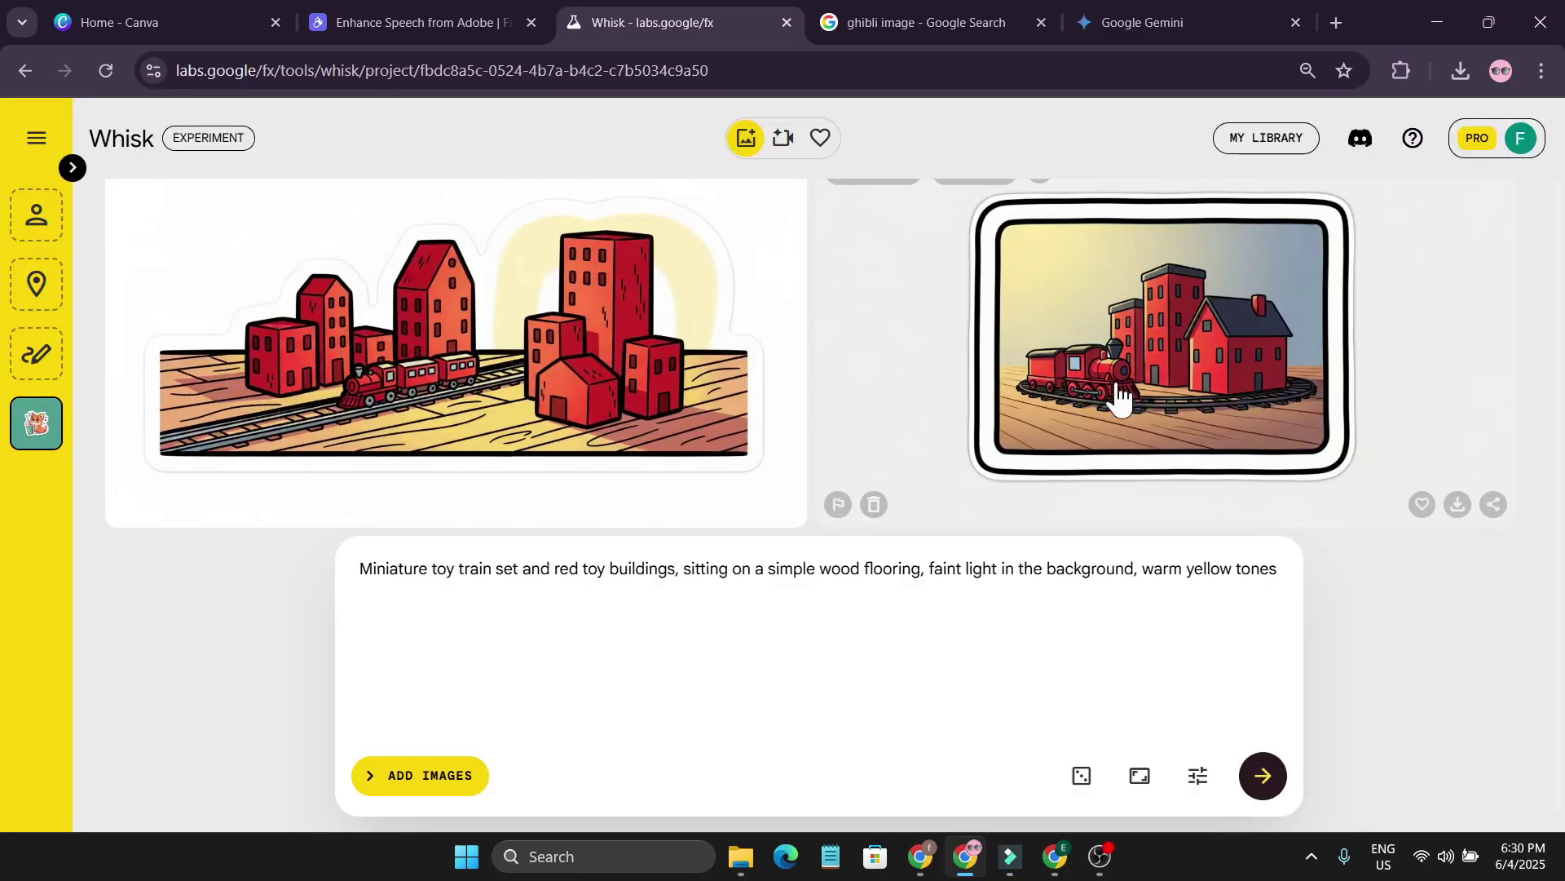
Apply the Capsule toy template to the toy-train prompt.
{"action": "left_click", "coordinate": [30, 149]}
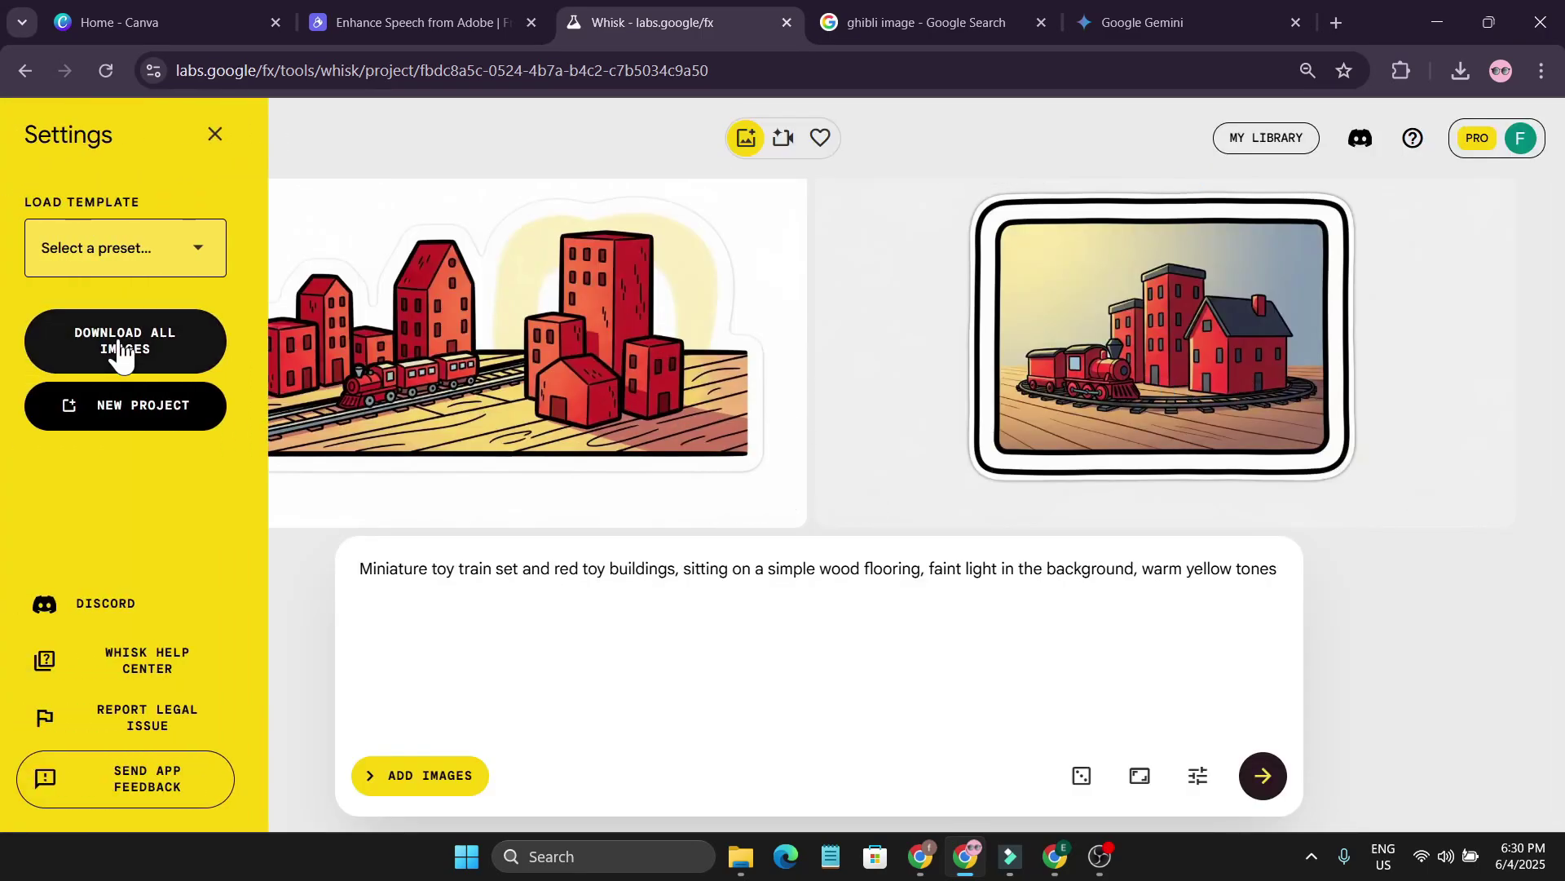
{"action": "left_click", "coordinate": [195, 259]}
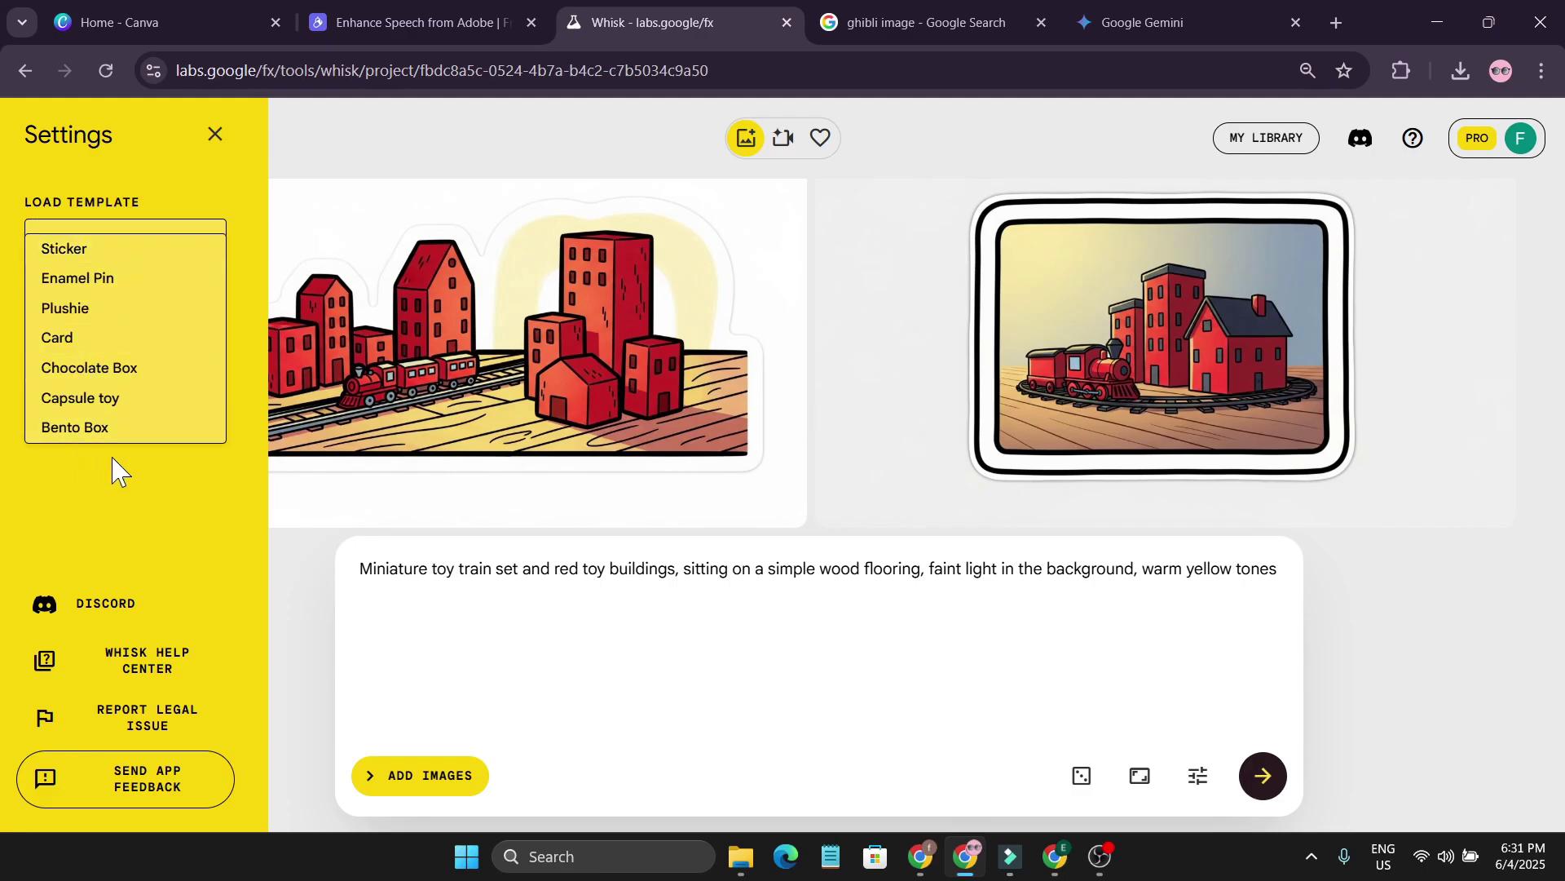
{"action": "left_click", "coordinate": [106, 408]}
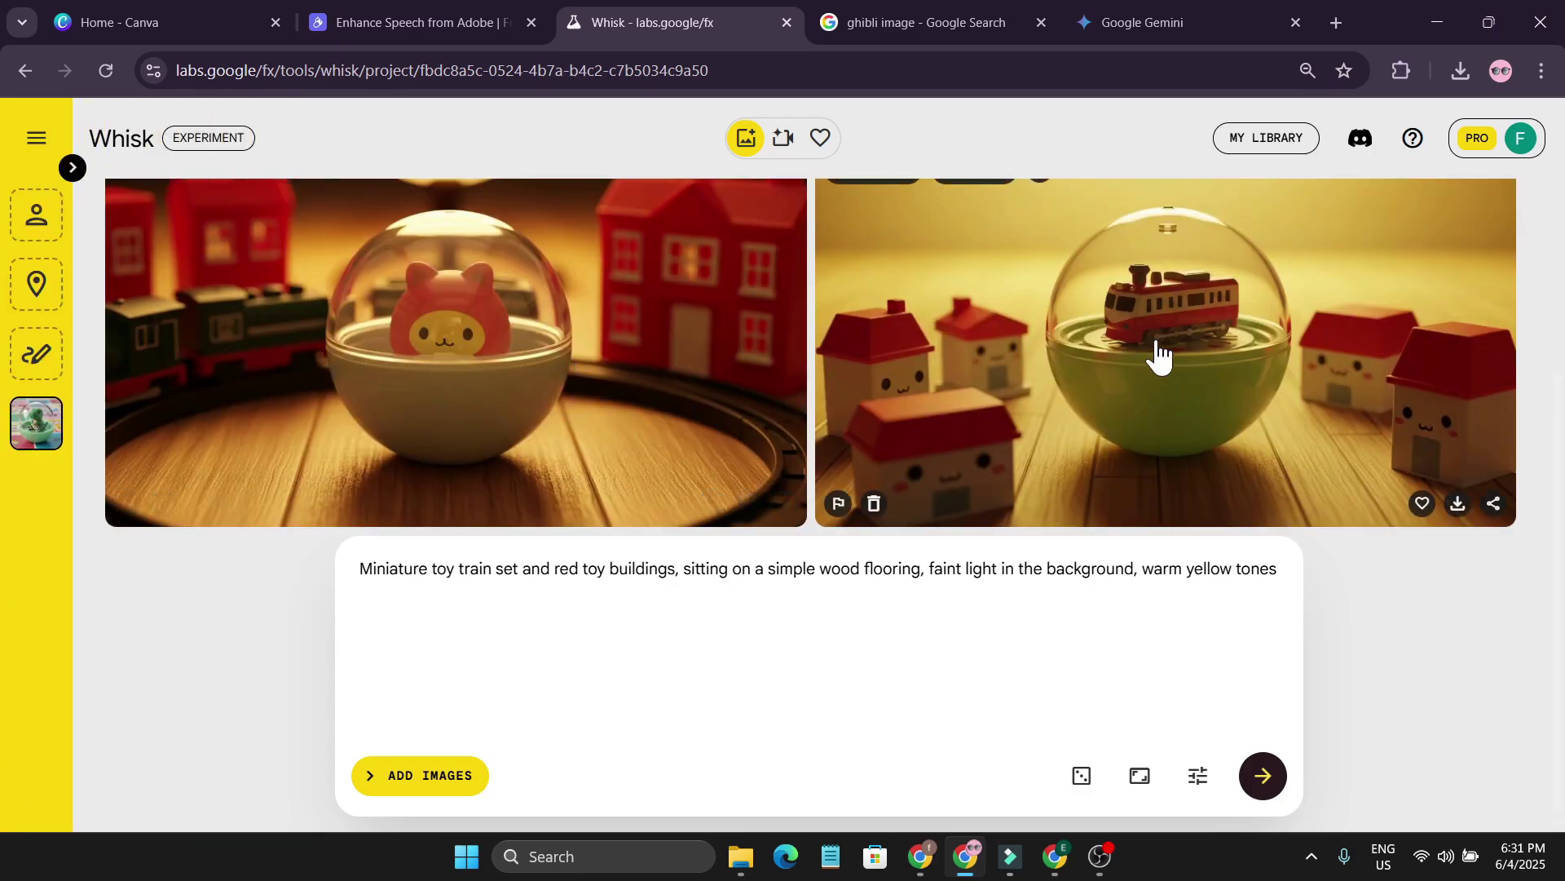
Review the capsule toy, plushie and enamel pin image details, then return to the landing page.
{"action": "left_click", "coordinate": [1158, 352]}
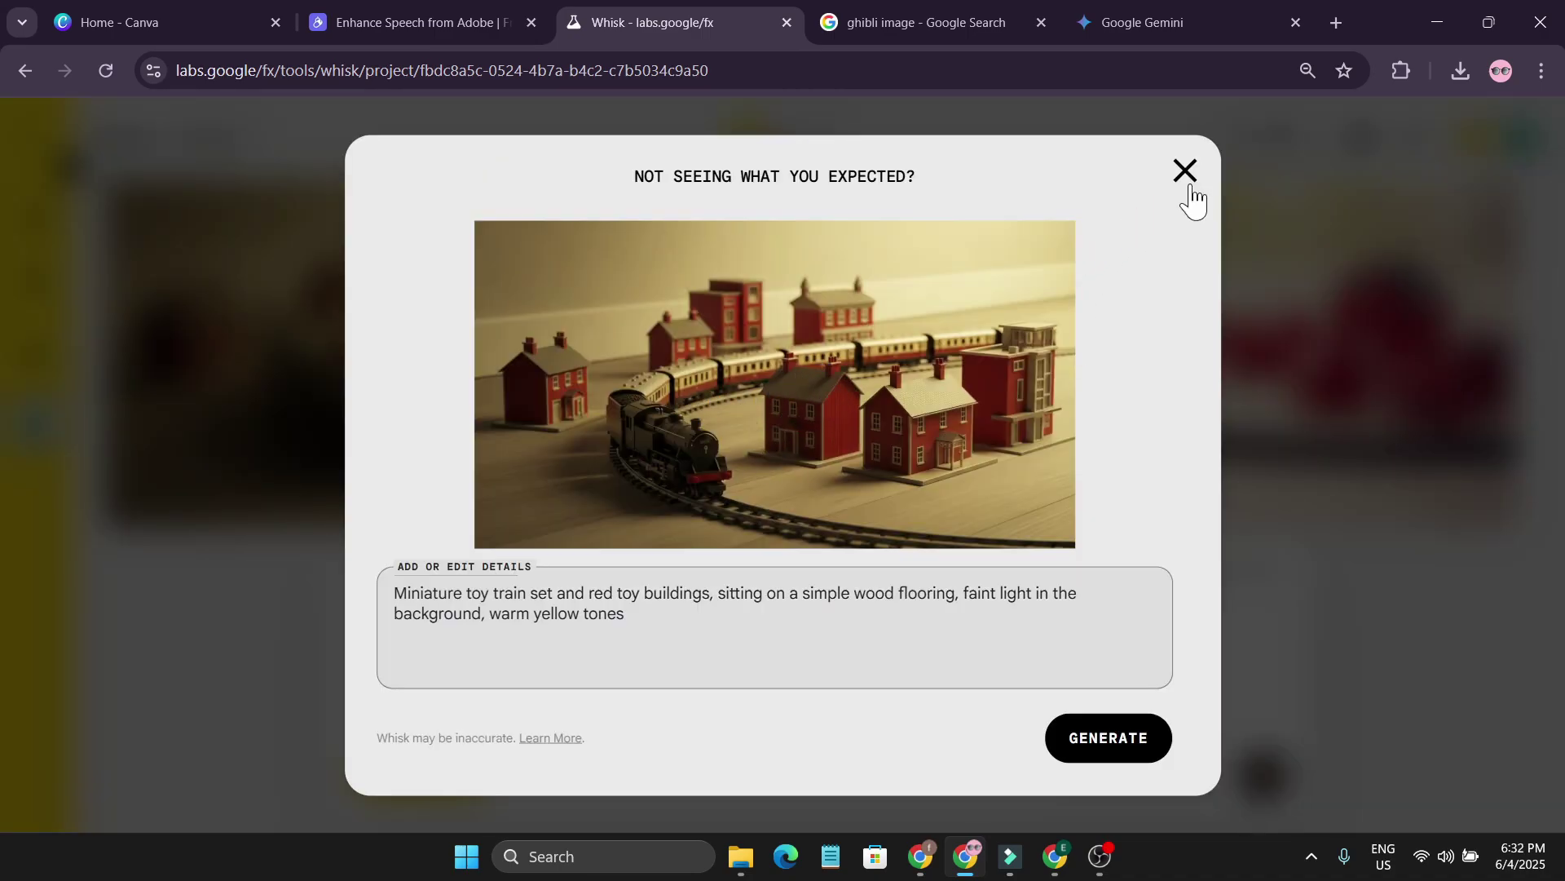
{"action": "left_click", "coordinate": [1186, 173]}
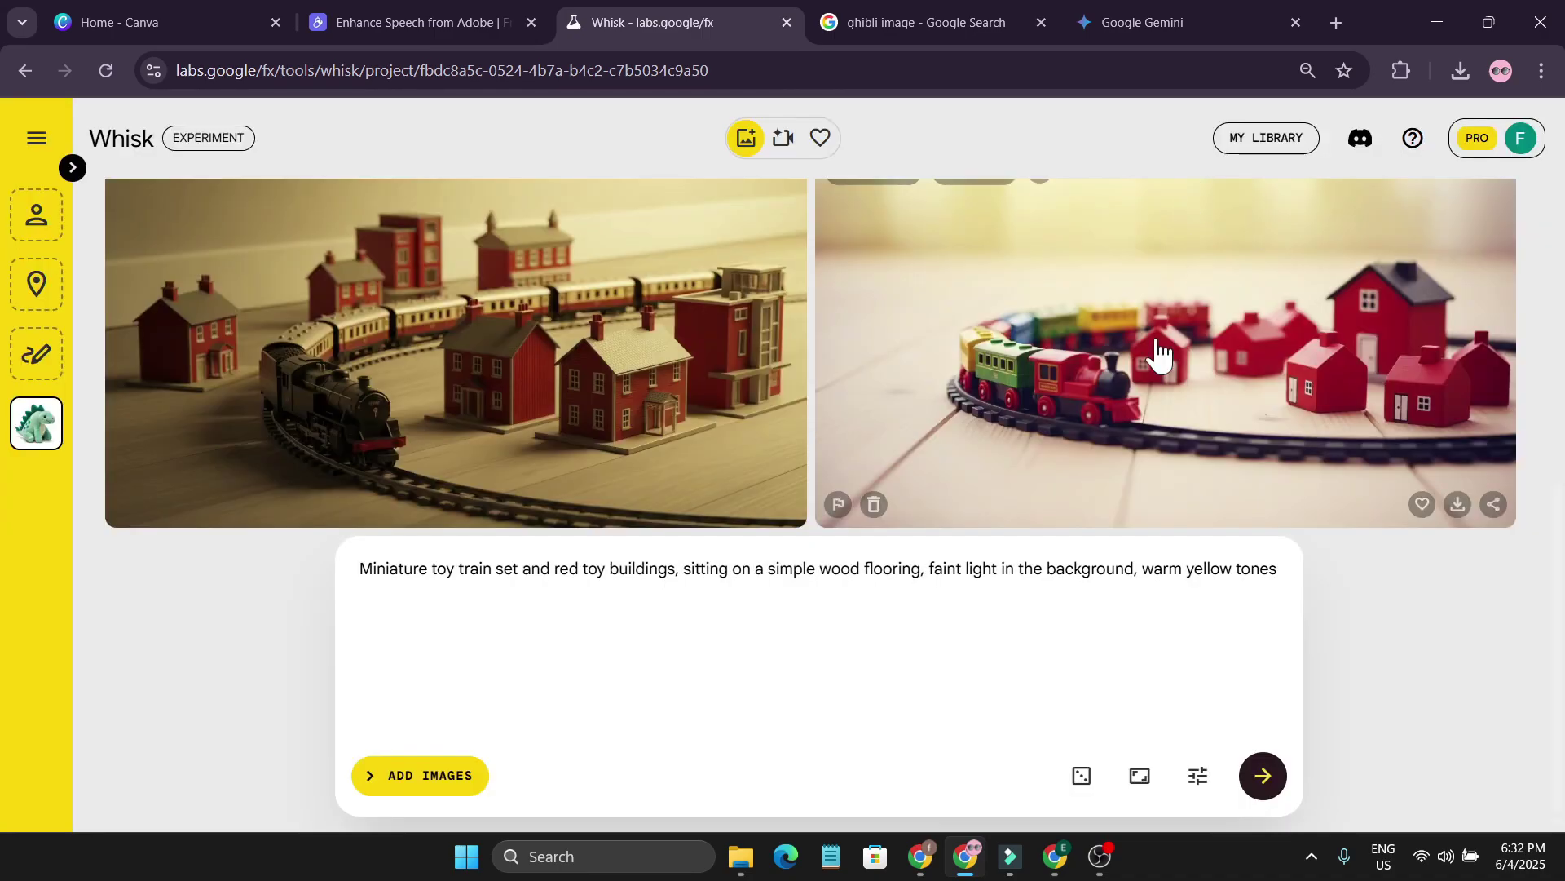
{"action": "left_click", "coordinate": [1220, 343]}
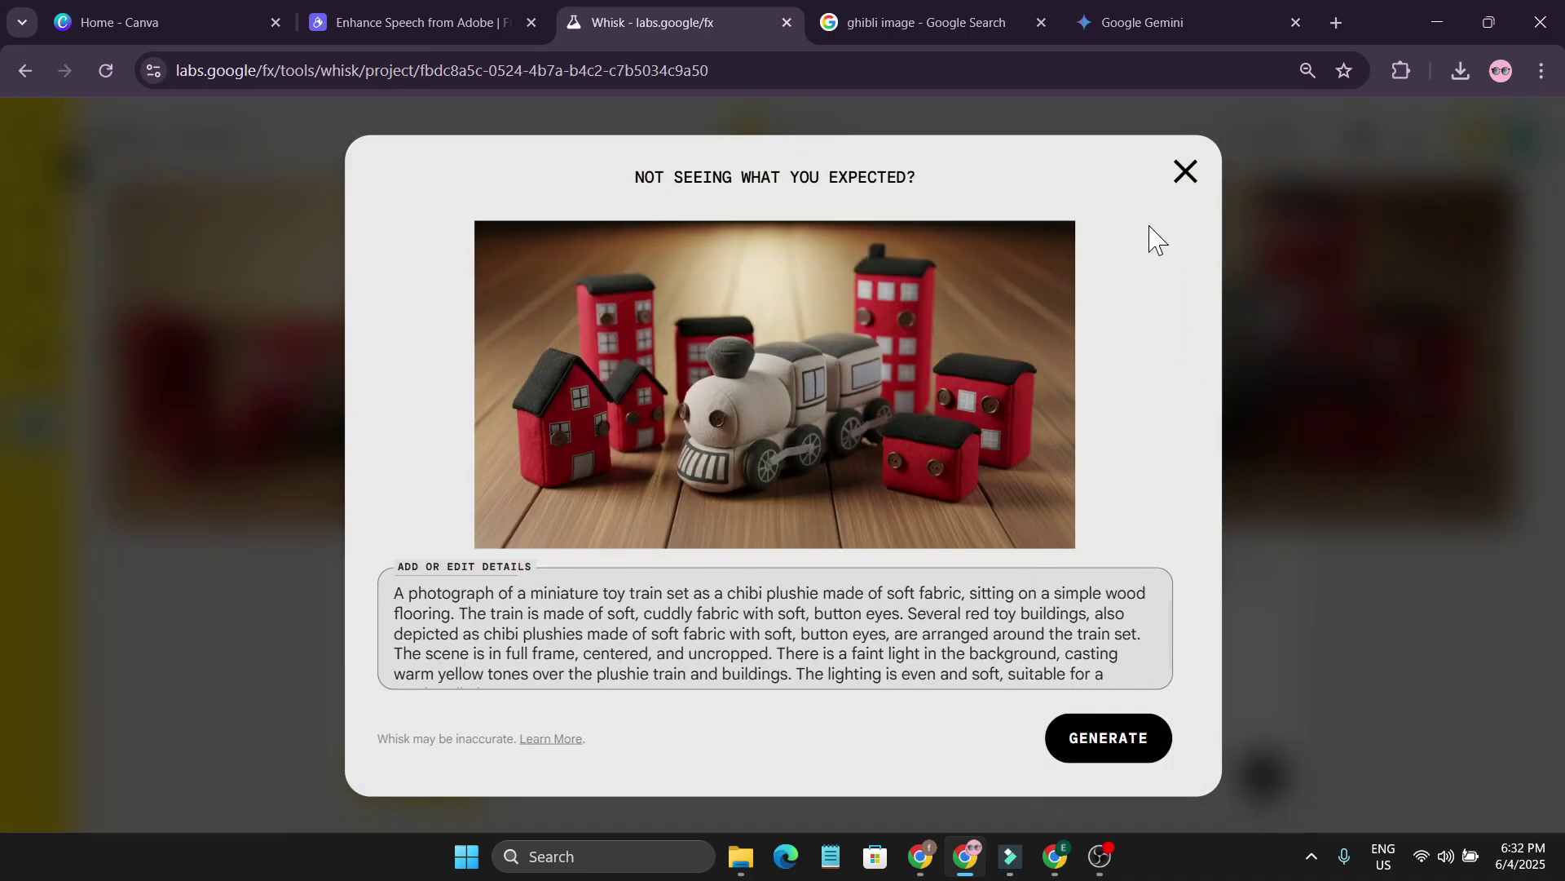
{"action": "left_click", "coordinate": [1186, 173]}
{"action": "left_click", "coordinate": [507, 402]}
{"action": "left_click", "coordinate": [40, 453]}
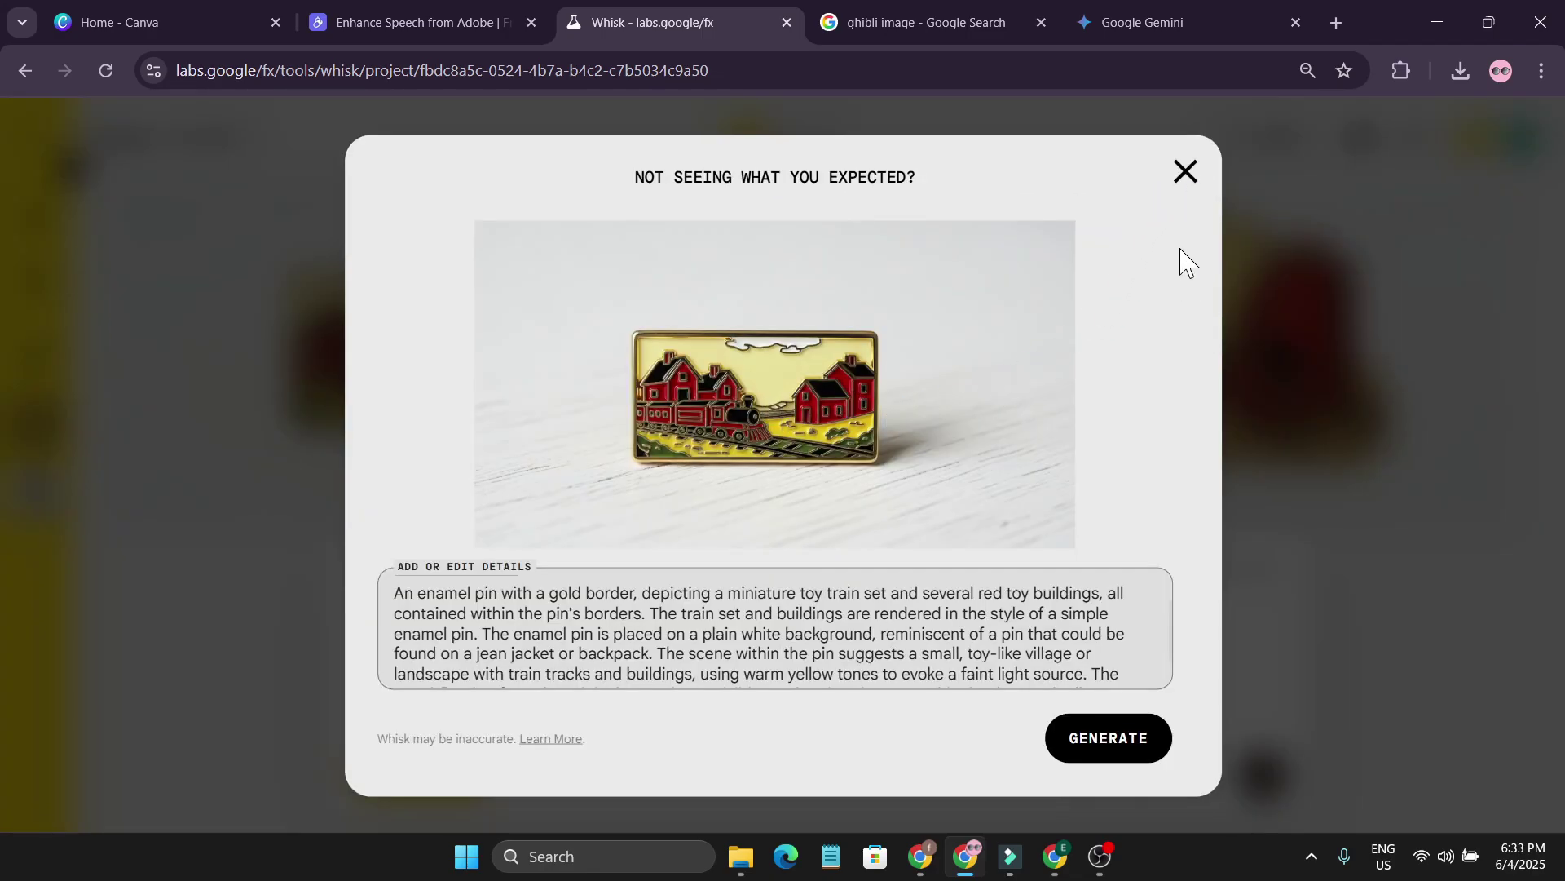
{"action": "left_click", "coordinate": [1182, 178]}
{"action": "key", "text": "alt+Left"}
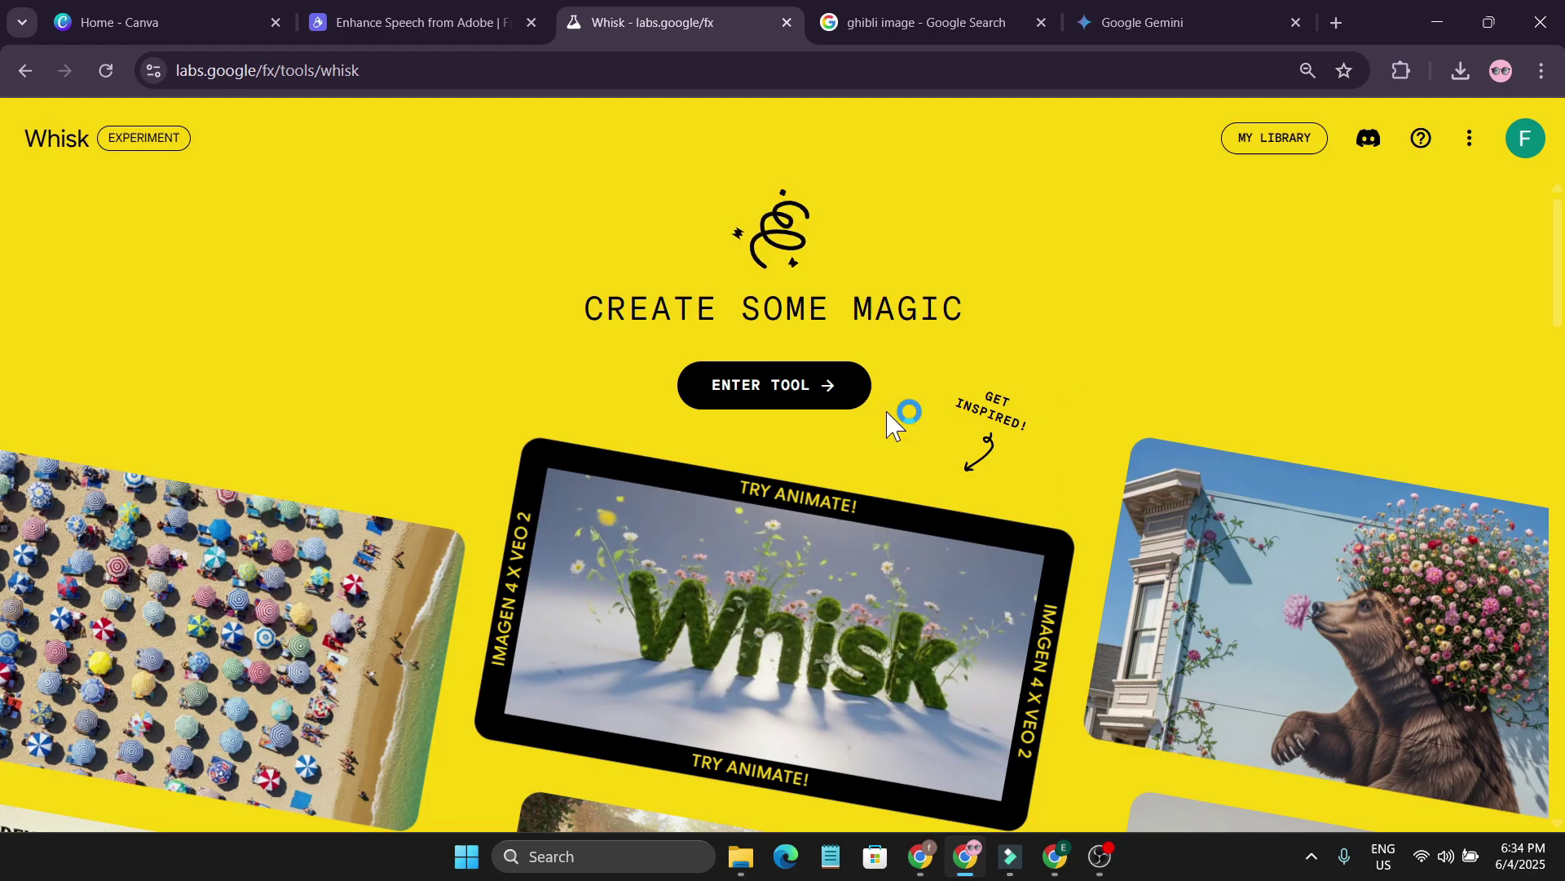
Browse the landing gallery and enlarge the example of a girl reading on a train.
{"action": "scroll", "coordinate": [1029, 417], "scroll_direction": "down", "scroll_amount": 10}
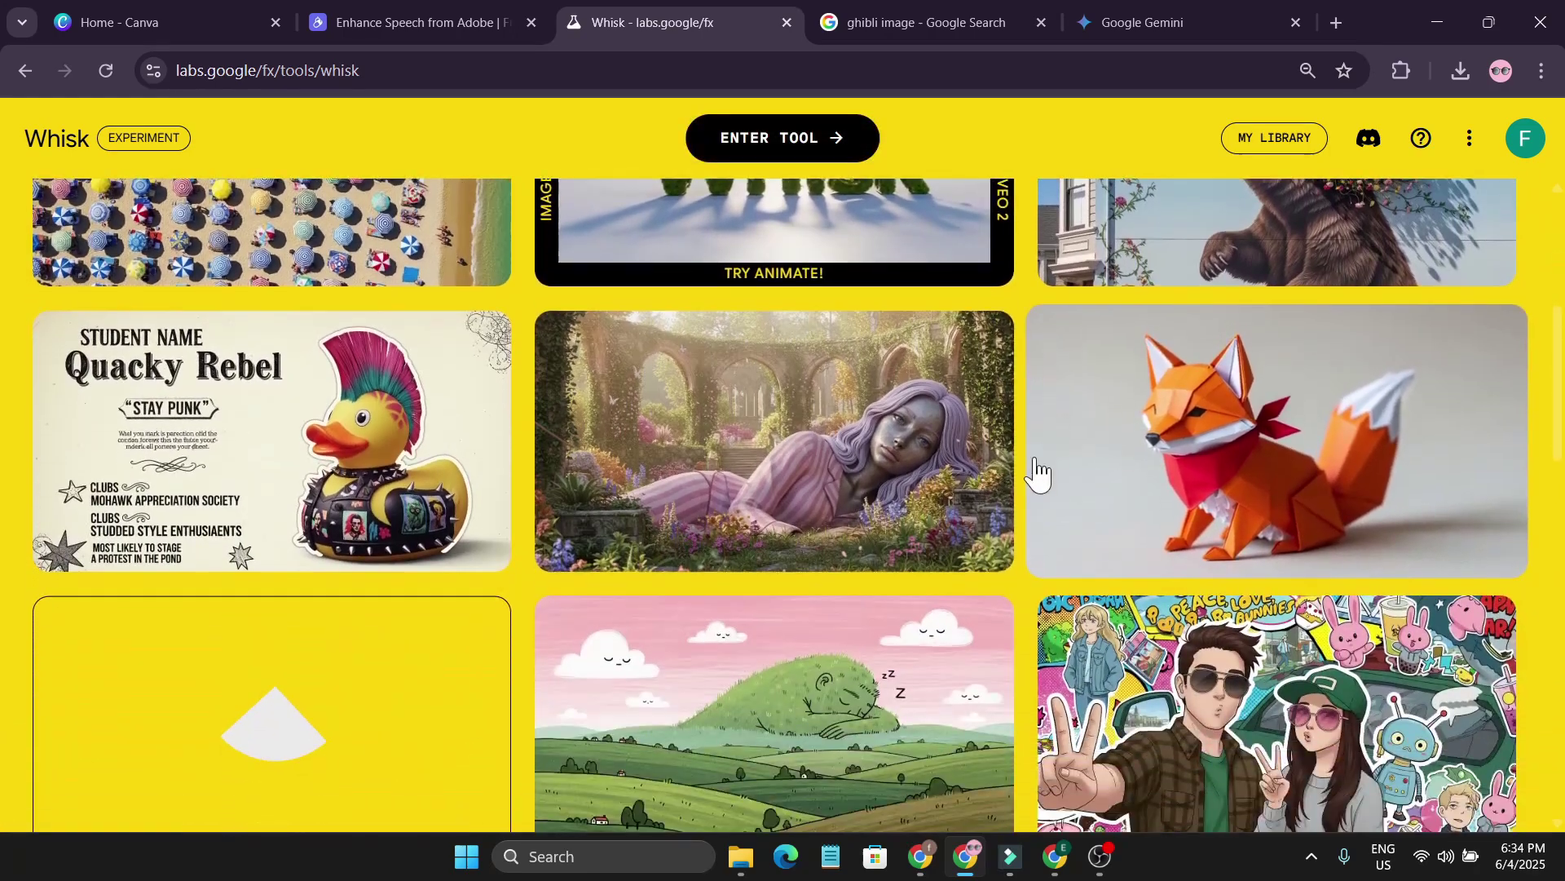
{"action": "scroll", "coordinate": [1034, 471], "scroll_direction": "down", "scroll_amount": 13}
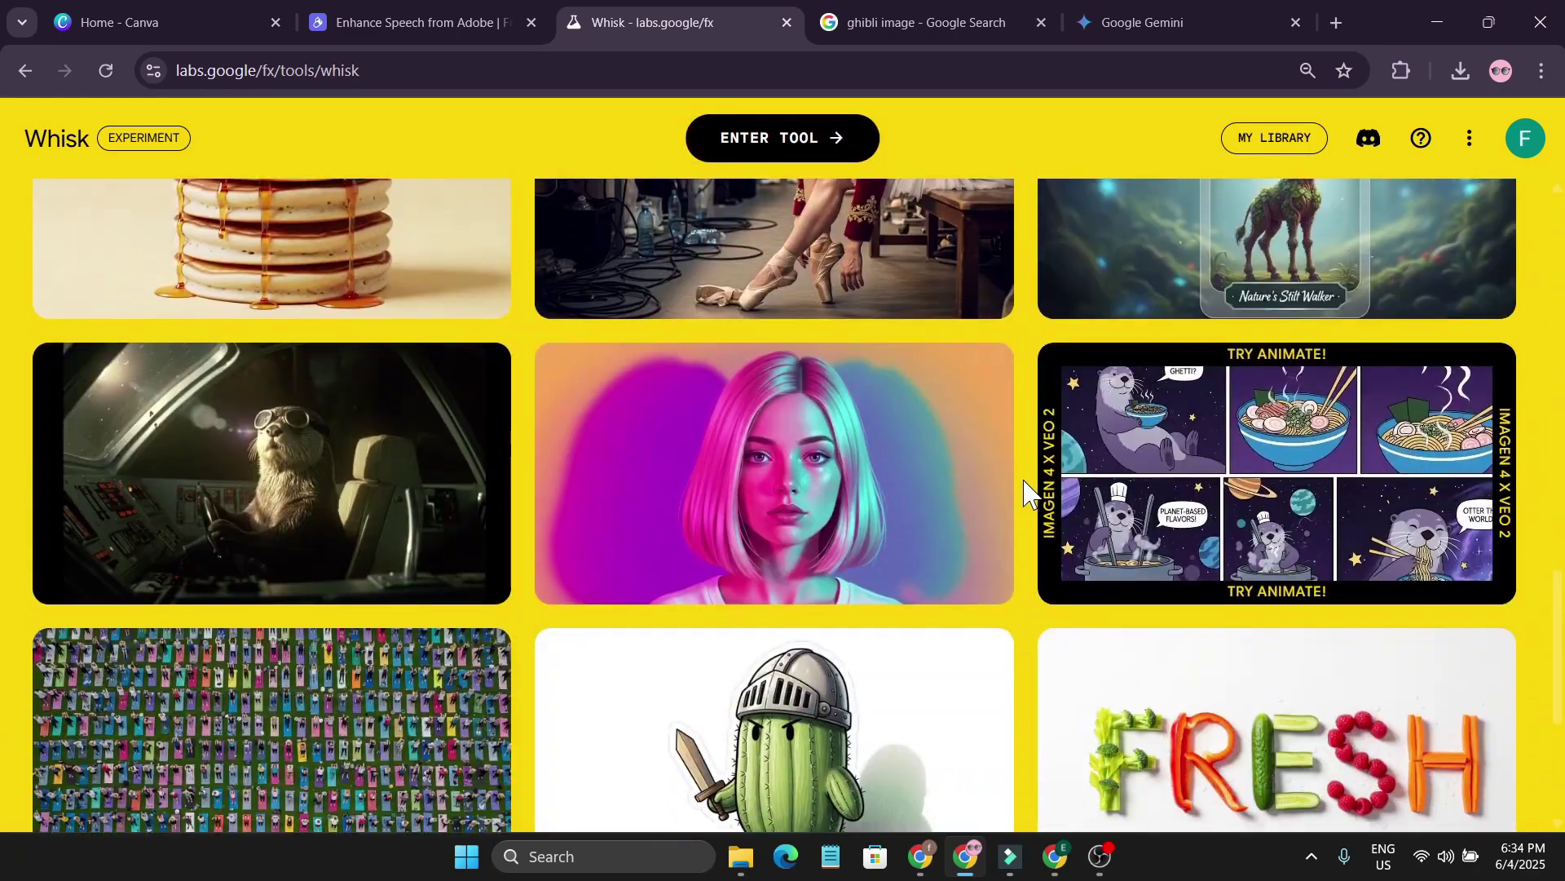
{"action": "scroll", "coordinate": [1029, 488], "scroll_direction": "down", "scroll_amount": 2}
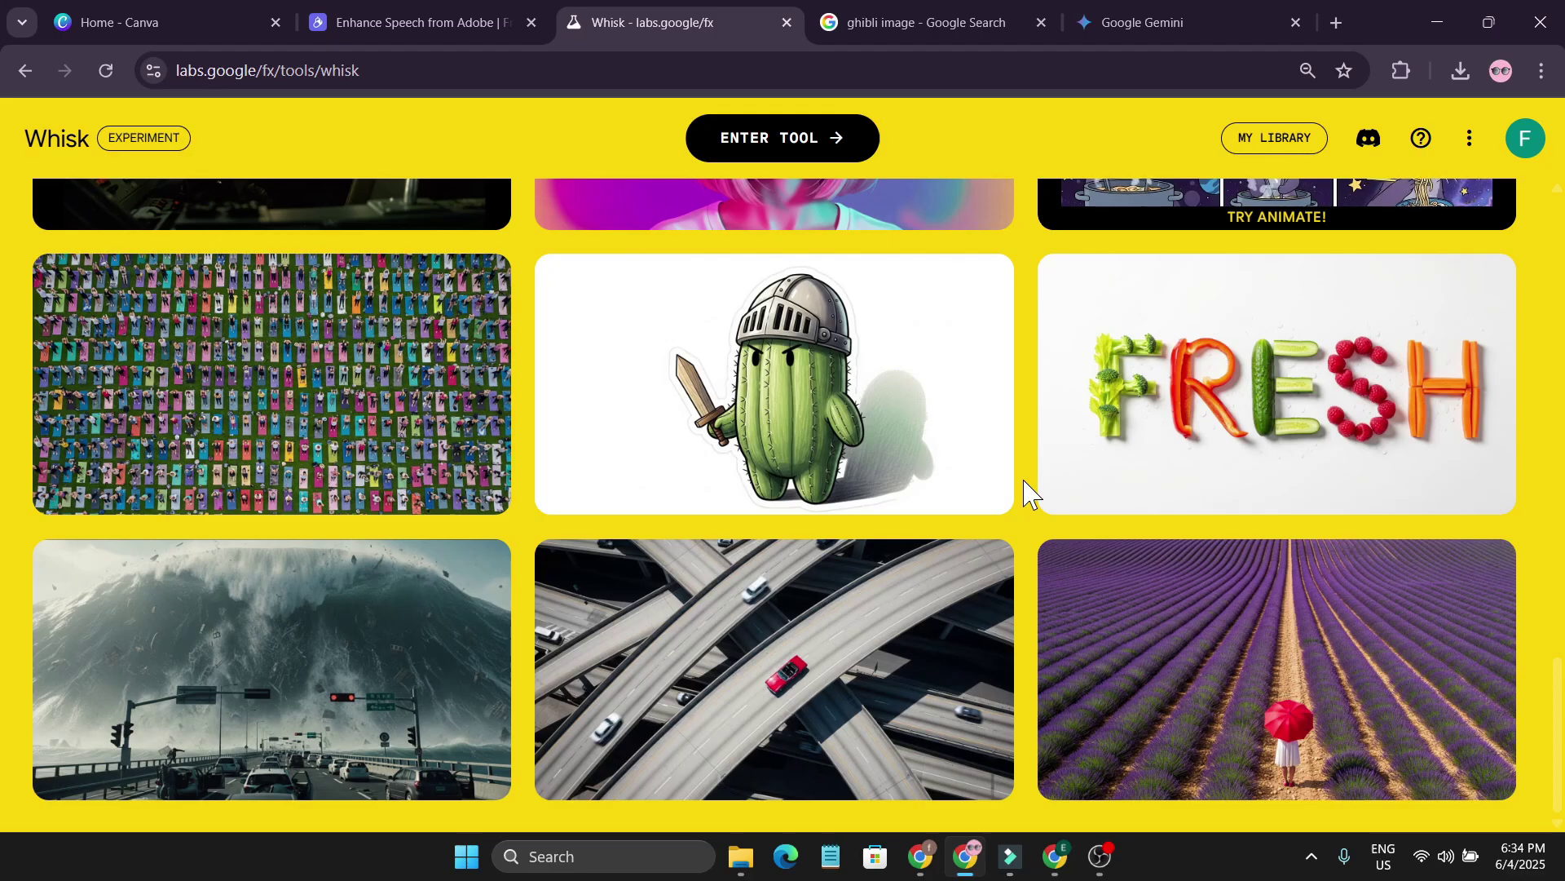
{"action": "scroll", "coordinate": [1040, 501], "scroll_direction": "up", "scroll_amount": 10}
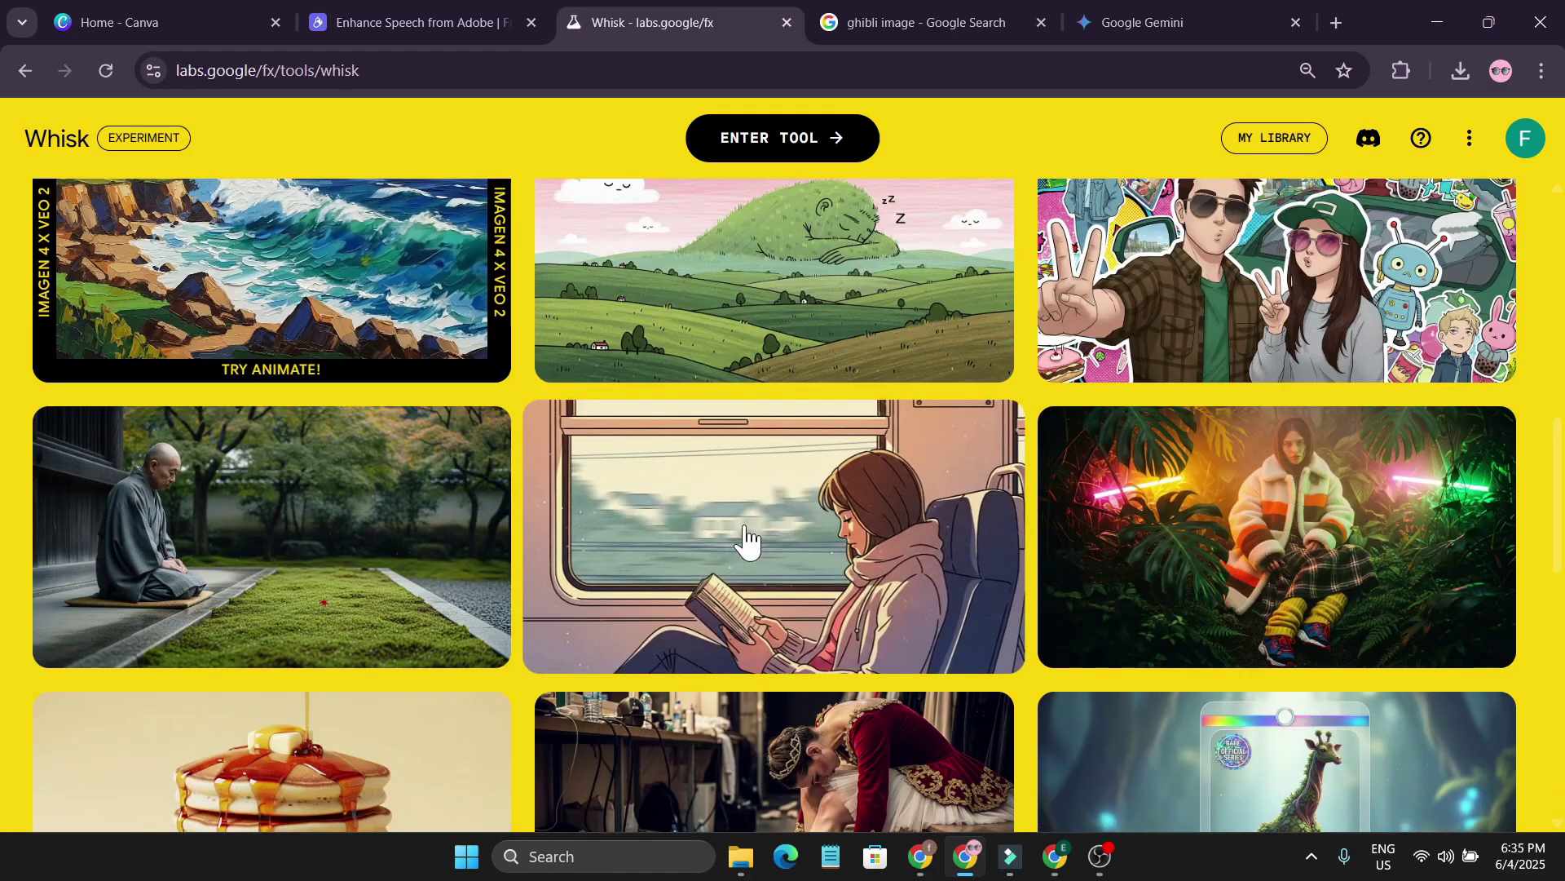
{"action": "left_click", "coordinate": [807, 546]}
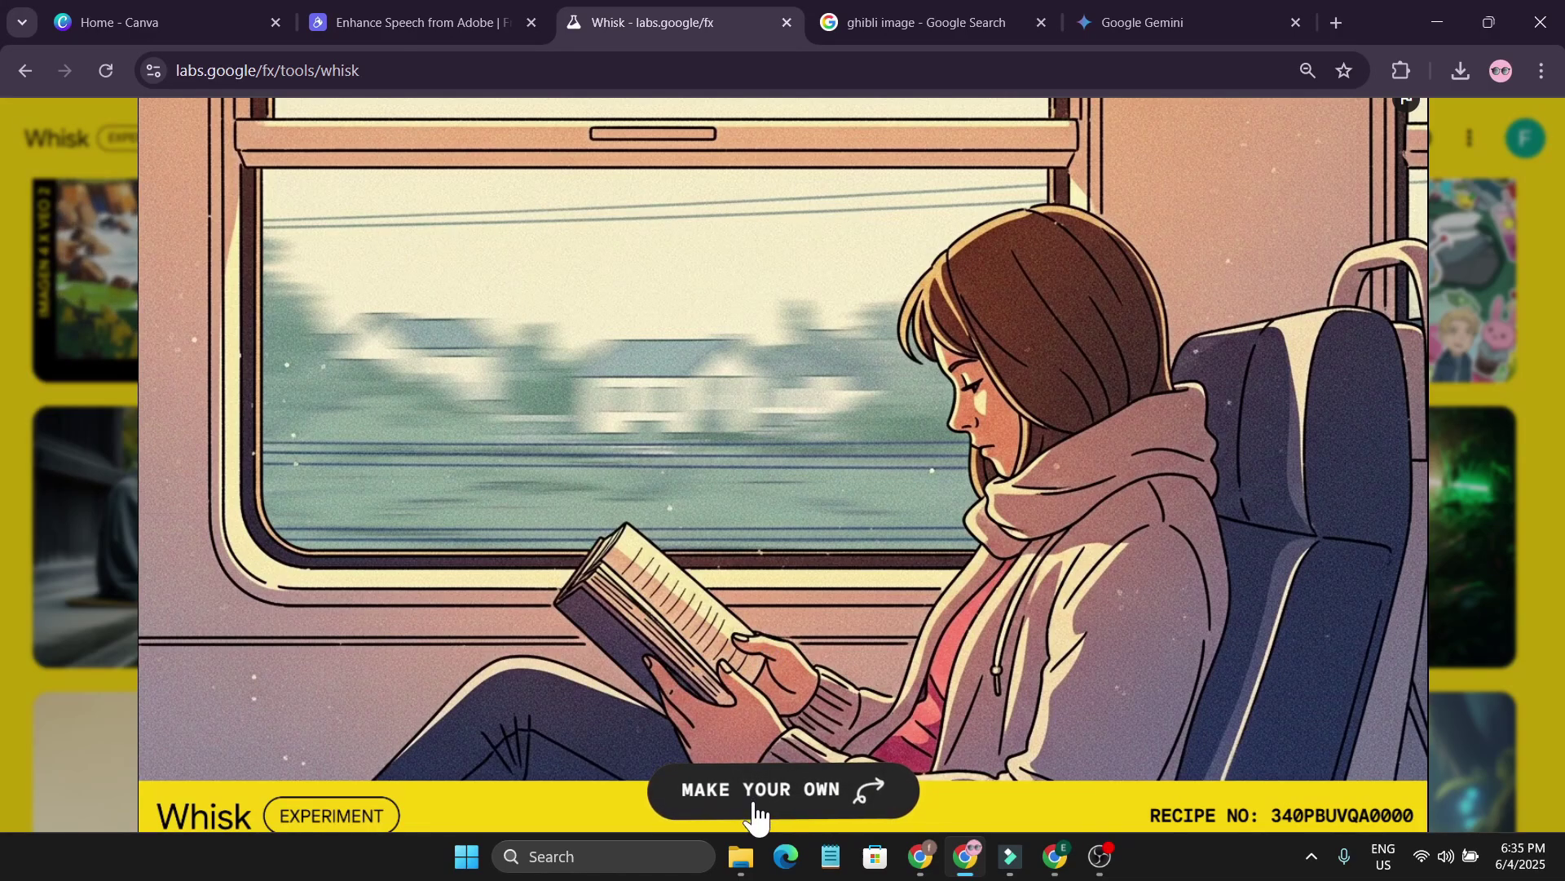
Start your own creation from the train-reading example's recipe prompt and review it.
{"action": "left_click", "coordinate": [801, 808]}
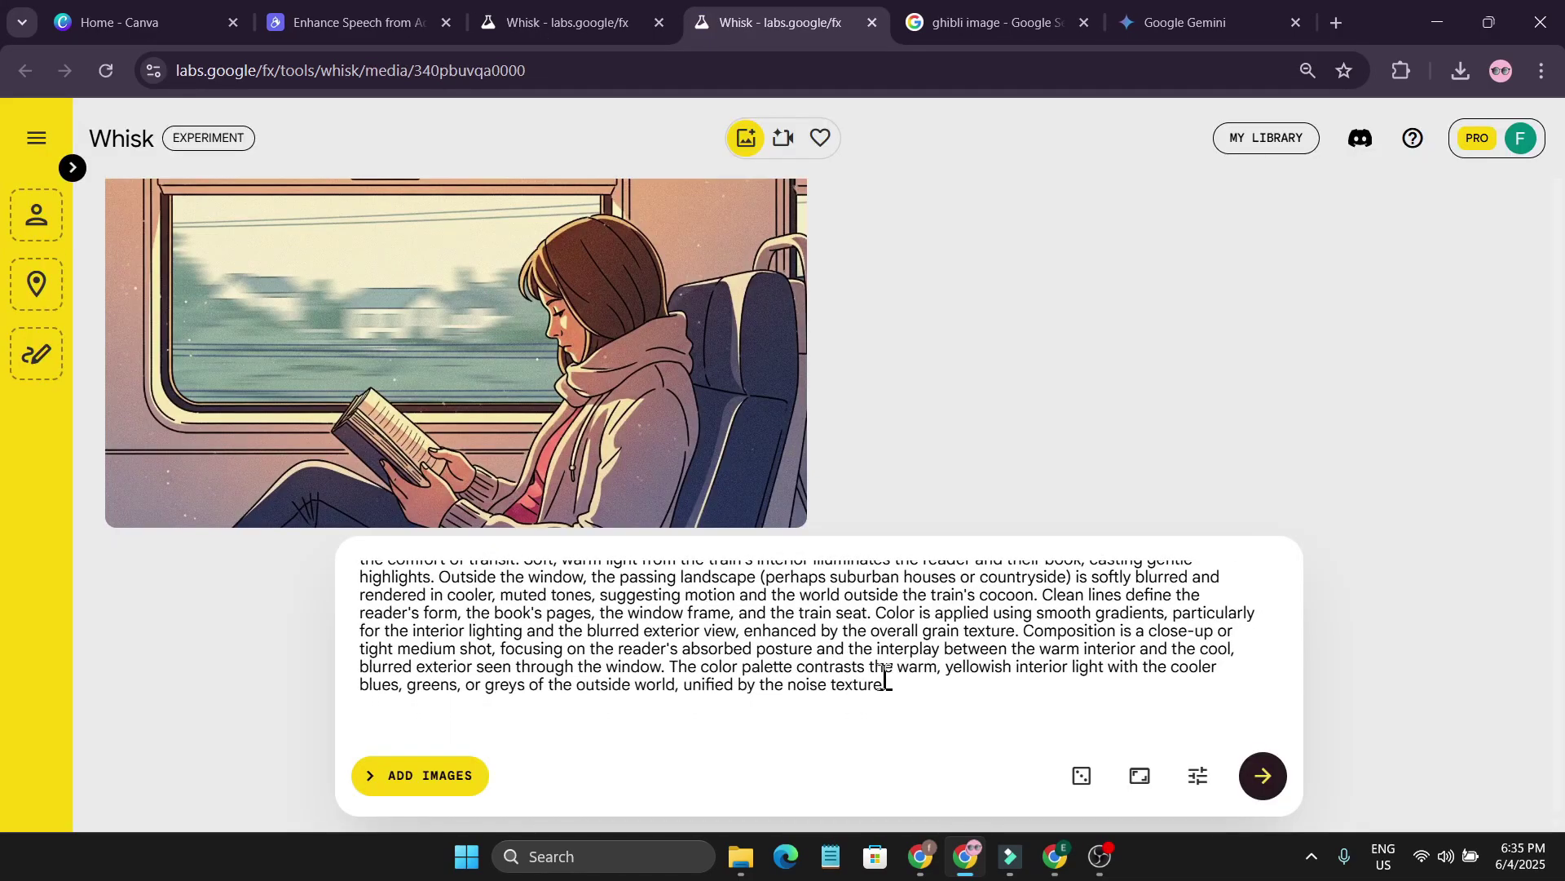
{"action": "scroll", "coordinate": [901, 653], "scroll_direction": "up", "scroll_amount": 2}
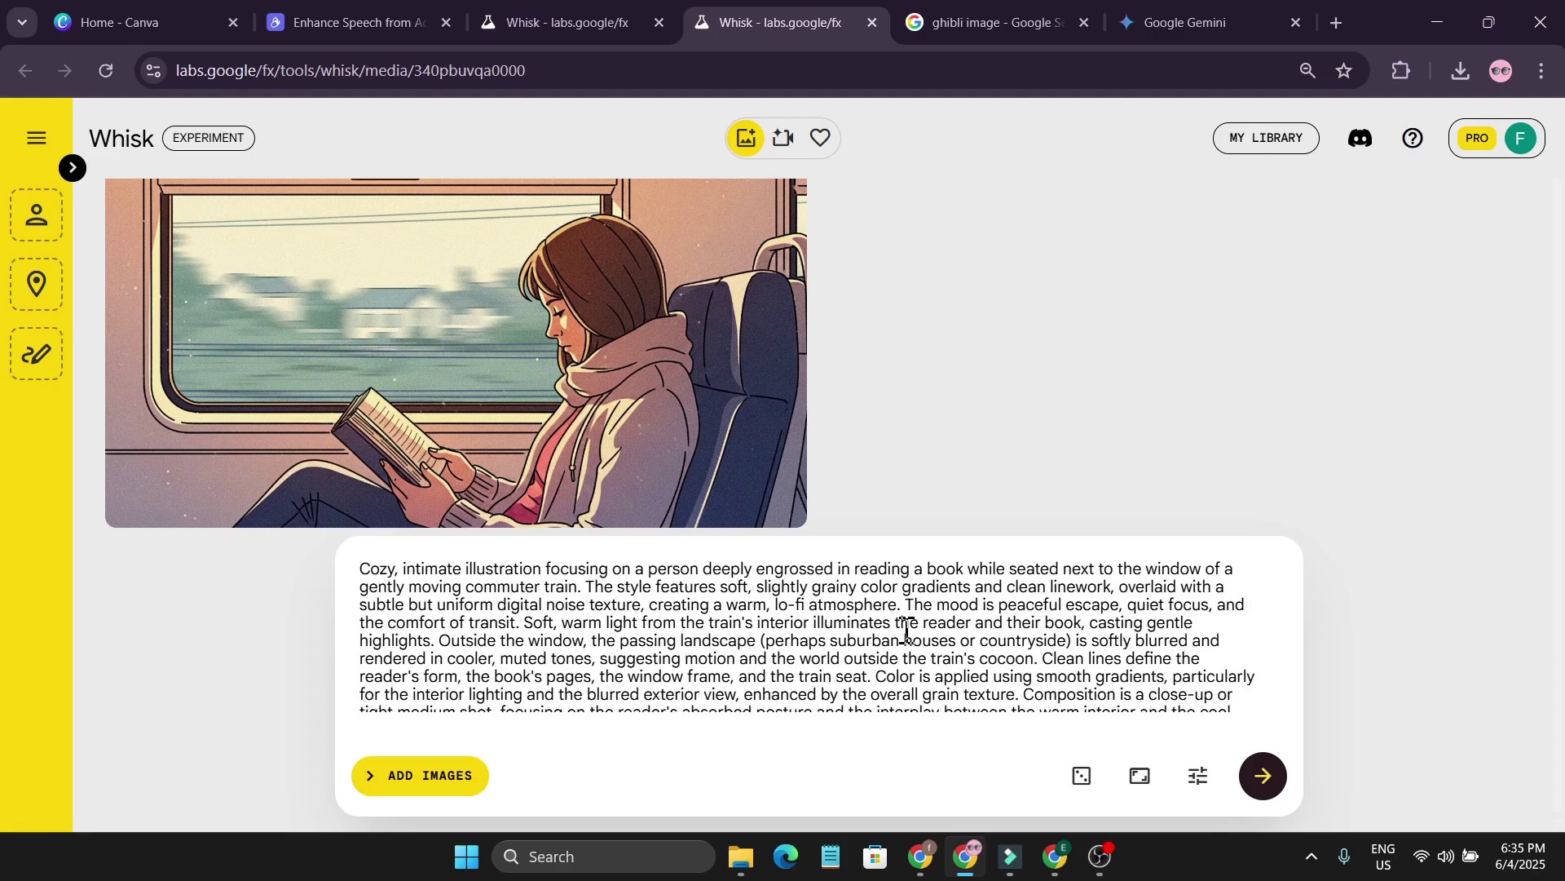
{"action": "scroll", "coordinate": [907, 630], "scroll_direction": "down", "scroll_amount": 2}
{"action": "mouse_move", "coordinate": [653, 447]}
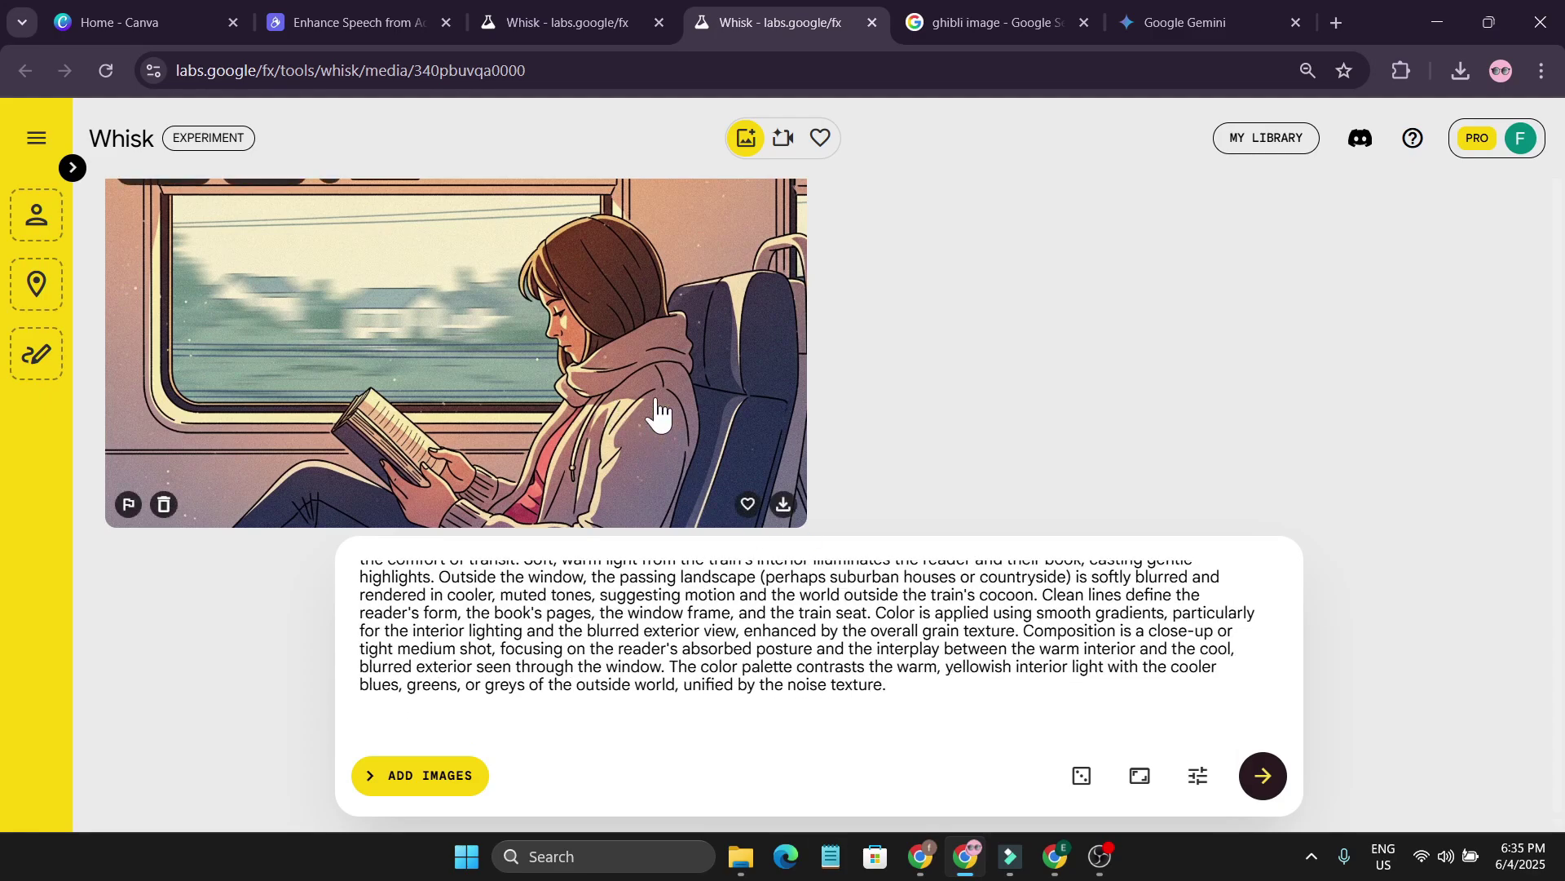
{"action": "scroll", "coordinate": [906, 693], "scroll_direction": "up", "scroll_amount": 3}
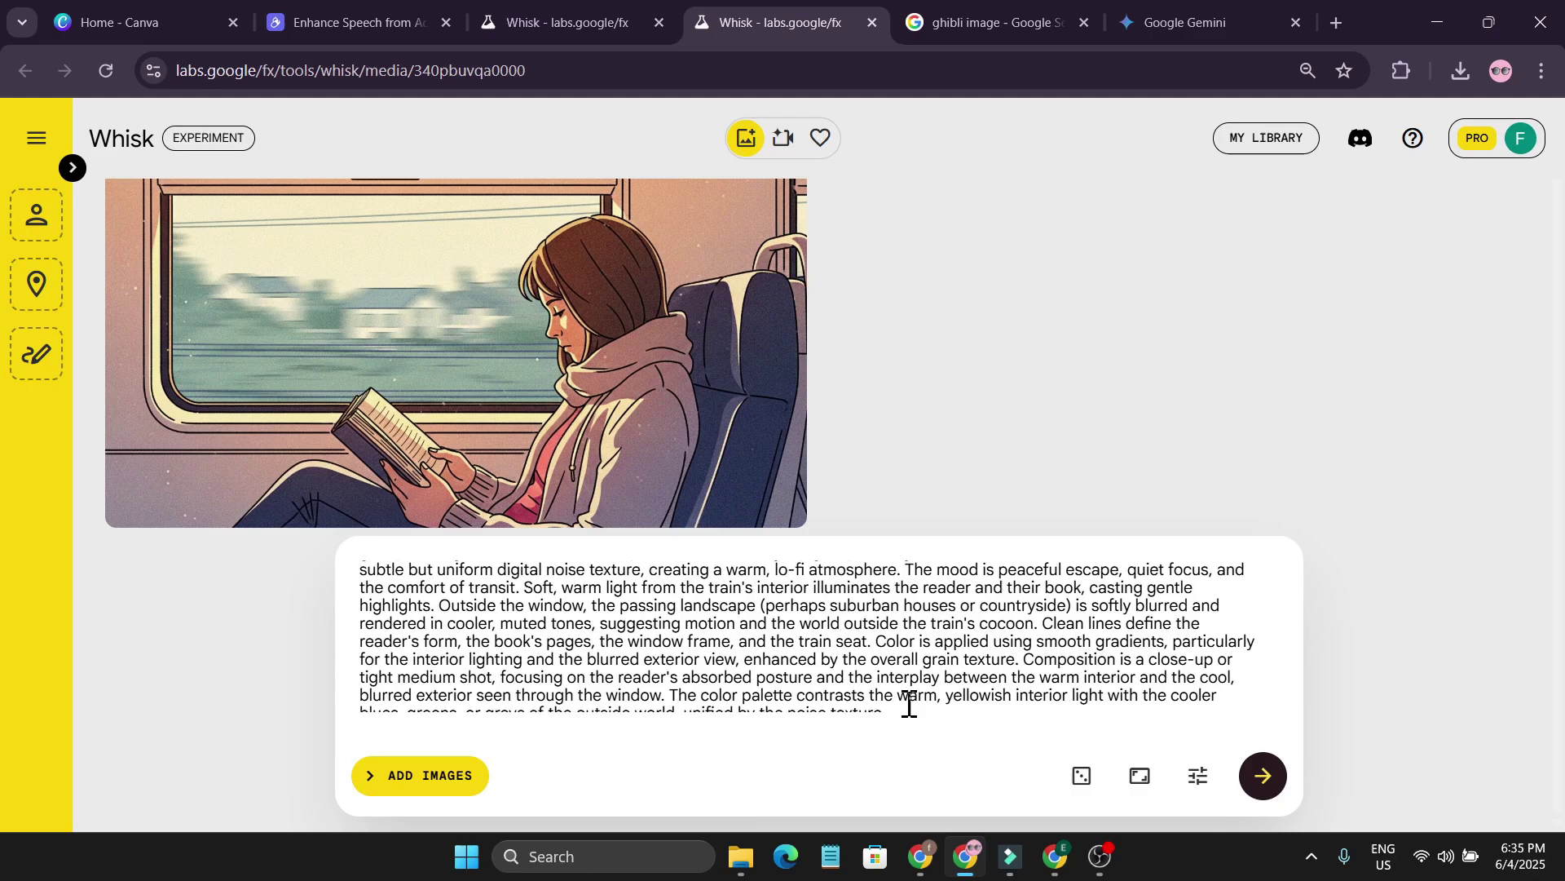
{"action": "scroll", "coordinate": [896, 665], "scroll_direction": "down", "scroll_amount": 3}
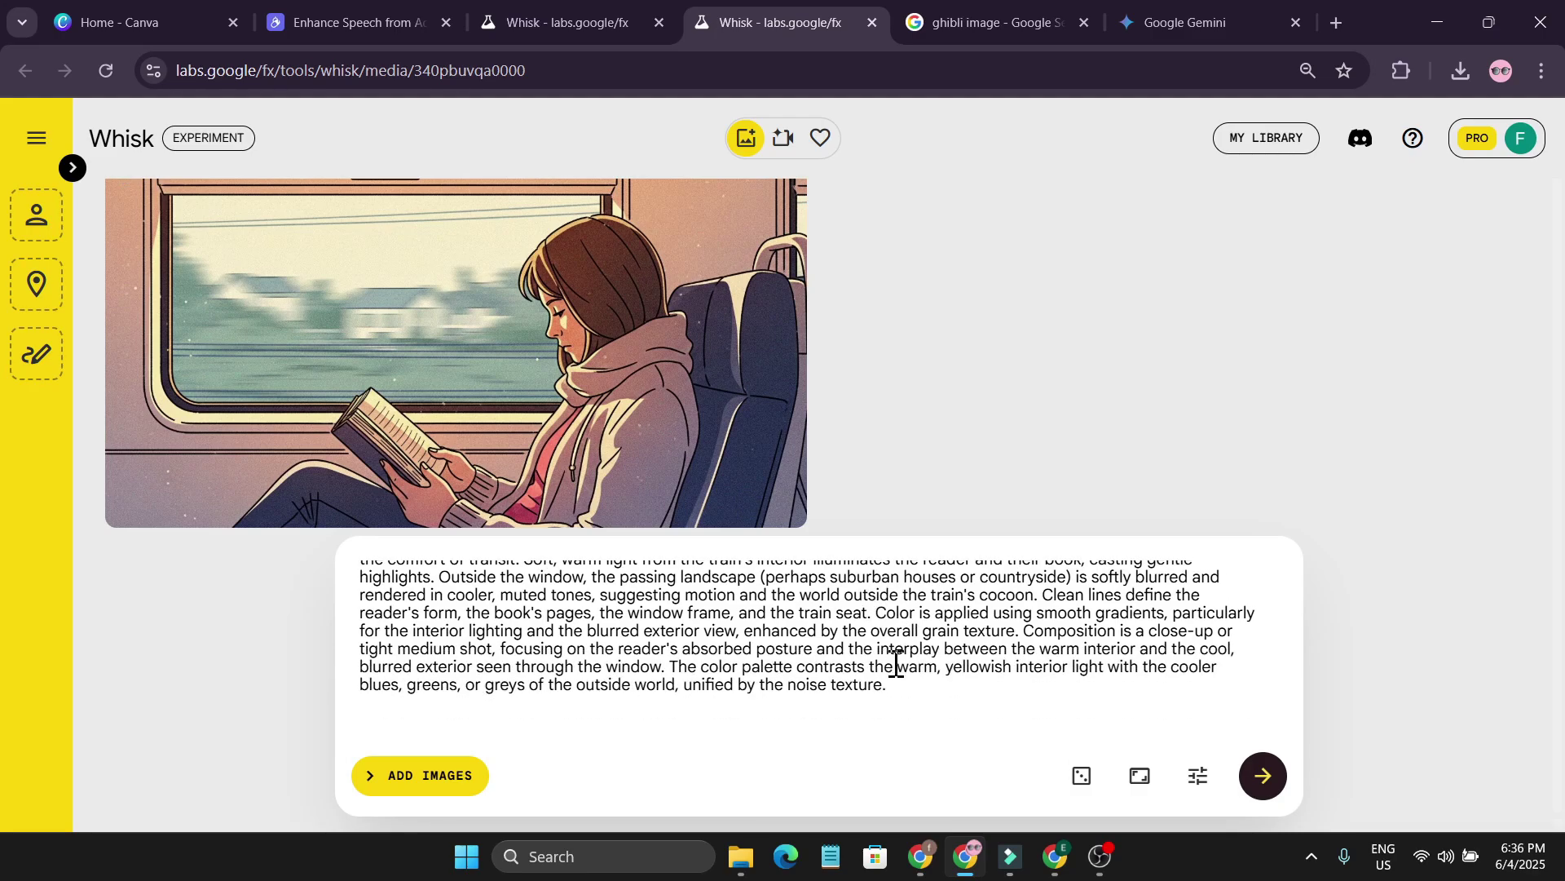
Generate new train-window reading images, including a robot reader, and return to the gallery tab.
{"action": "left_click", "coordinate": [1266, 785]}
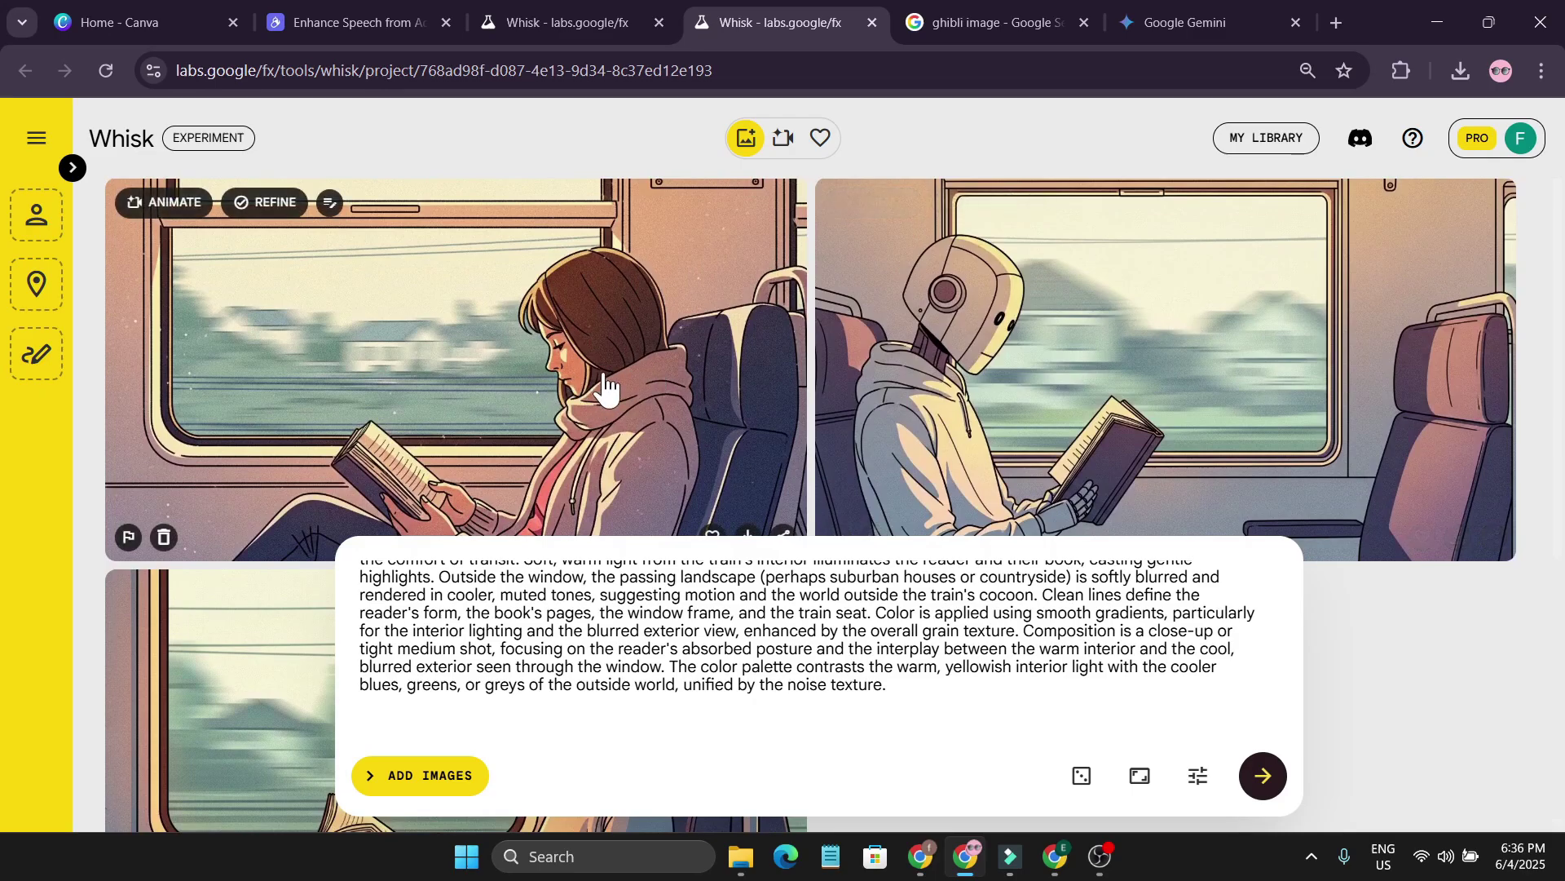
{"action": "scroll", "coordinate": [1044, 402], "scroll_direction": "down", "scroll_amount": 5}
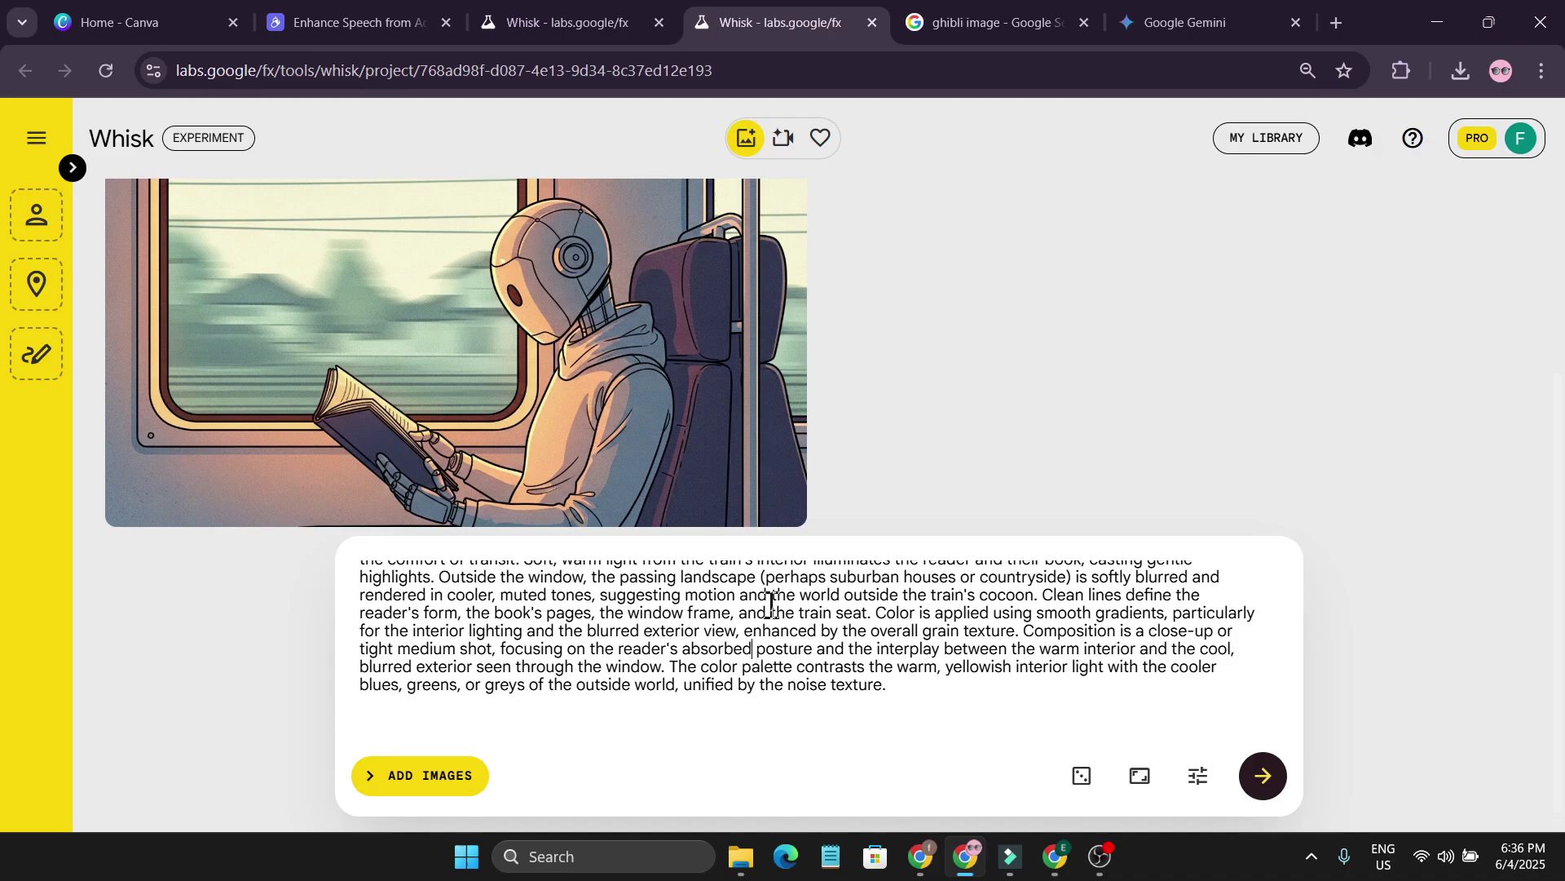
{"action": "scroll", "coordinate": [663, 541], "scroll_direction": "up", "scroll_amount": 3}
{"action": "key", "text": "ctrl+shift+Tab"}
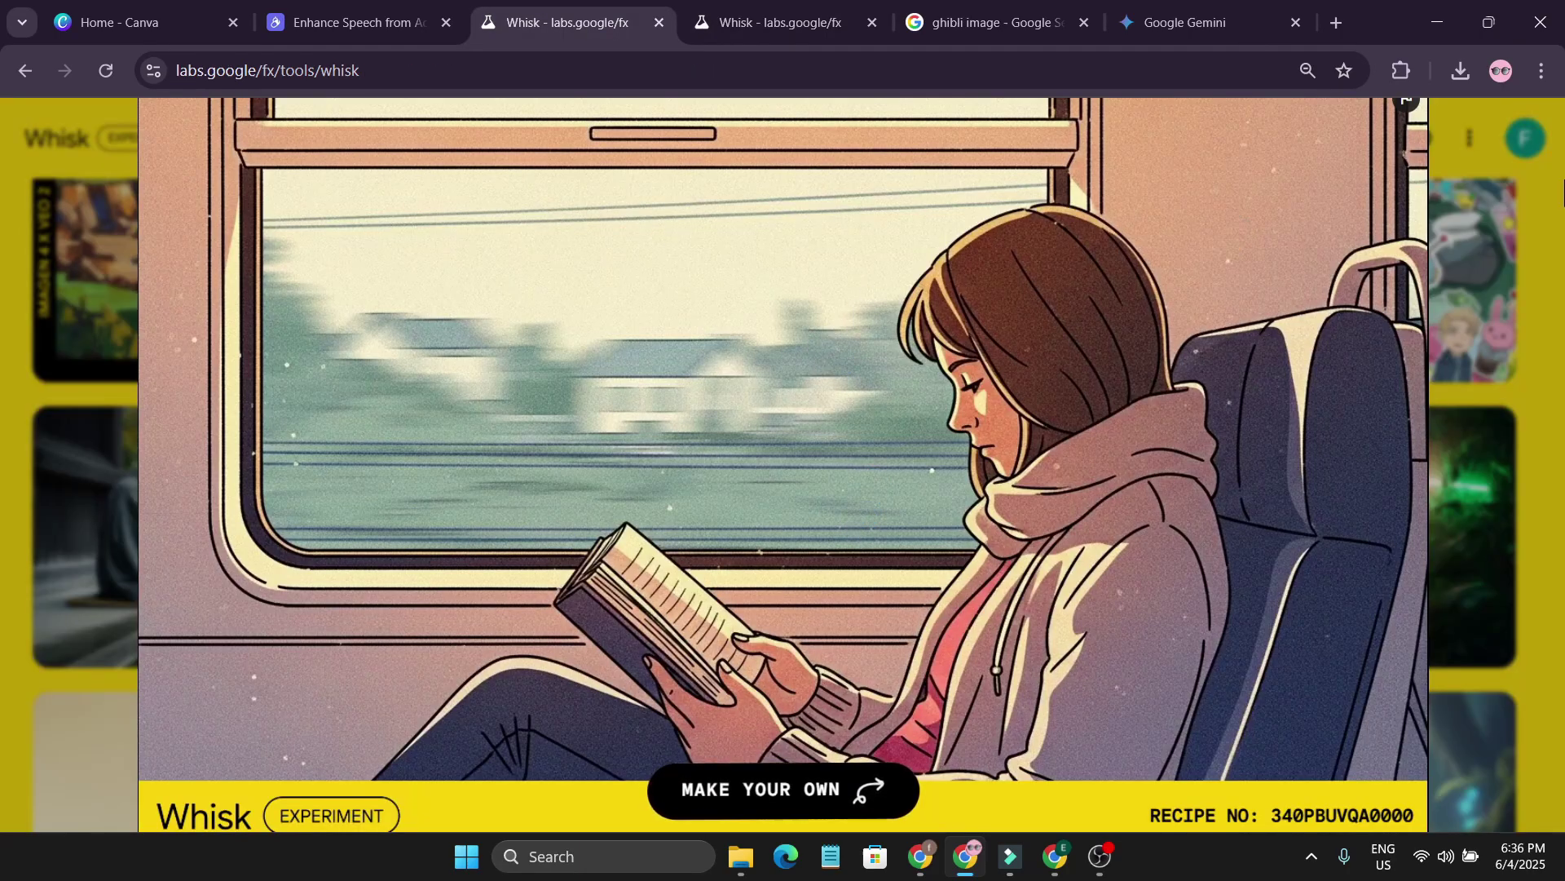
Close the enlarged train sample and scroll through the sample gallery back to the top.
{"action": "key", "text": "Escape"}
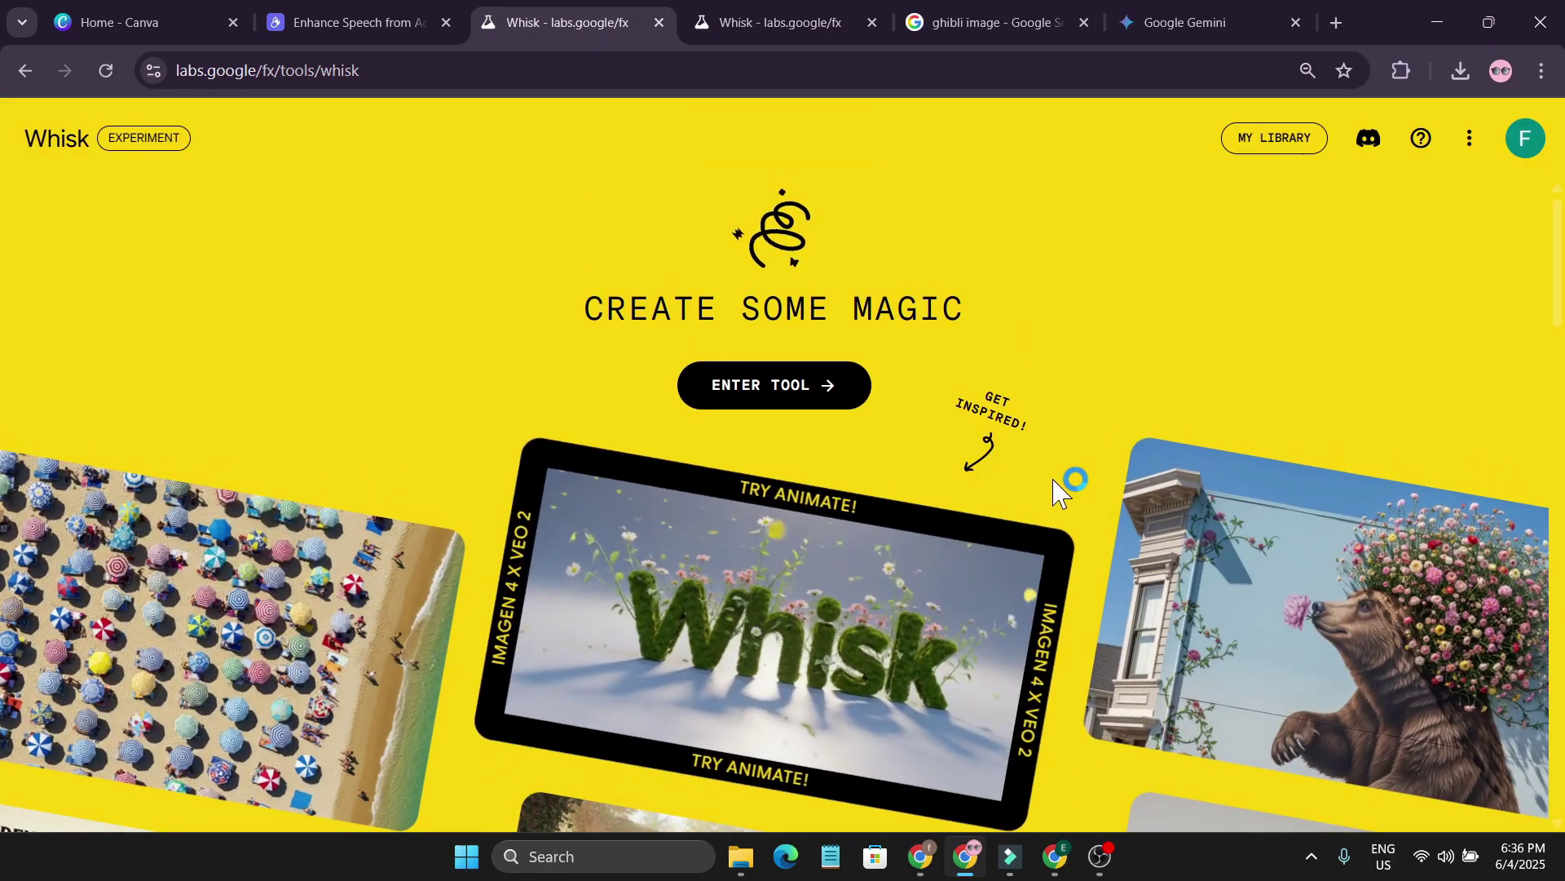
{"action": "scroll", "coordinate": [1056, 489], "scroll_direction": "down", "scroll_amount": 2}
{"action": "scroll", "coordinate": [1056, 489], "scroll_direction": "down", "scroll_amount": 10}
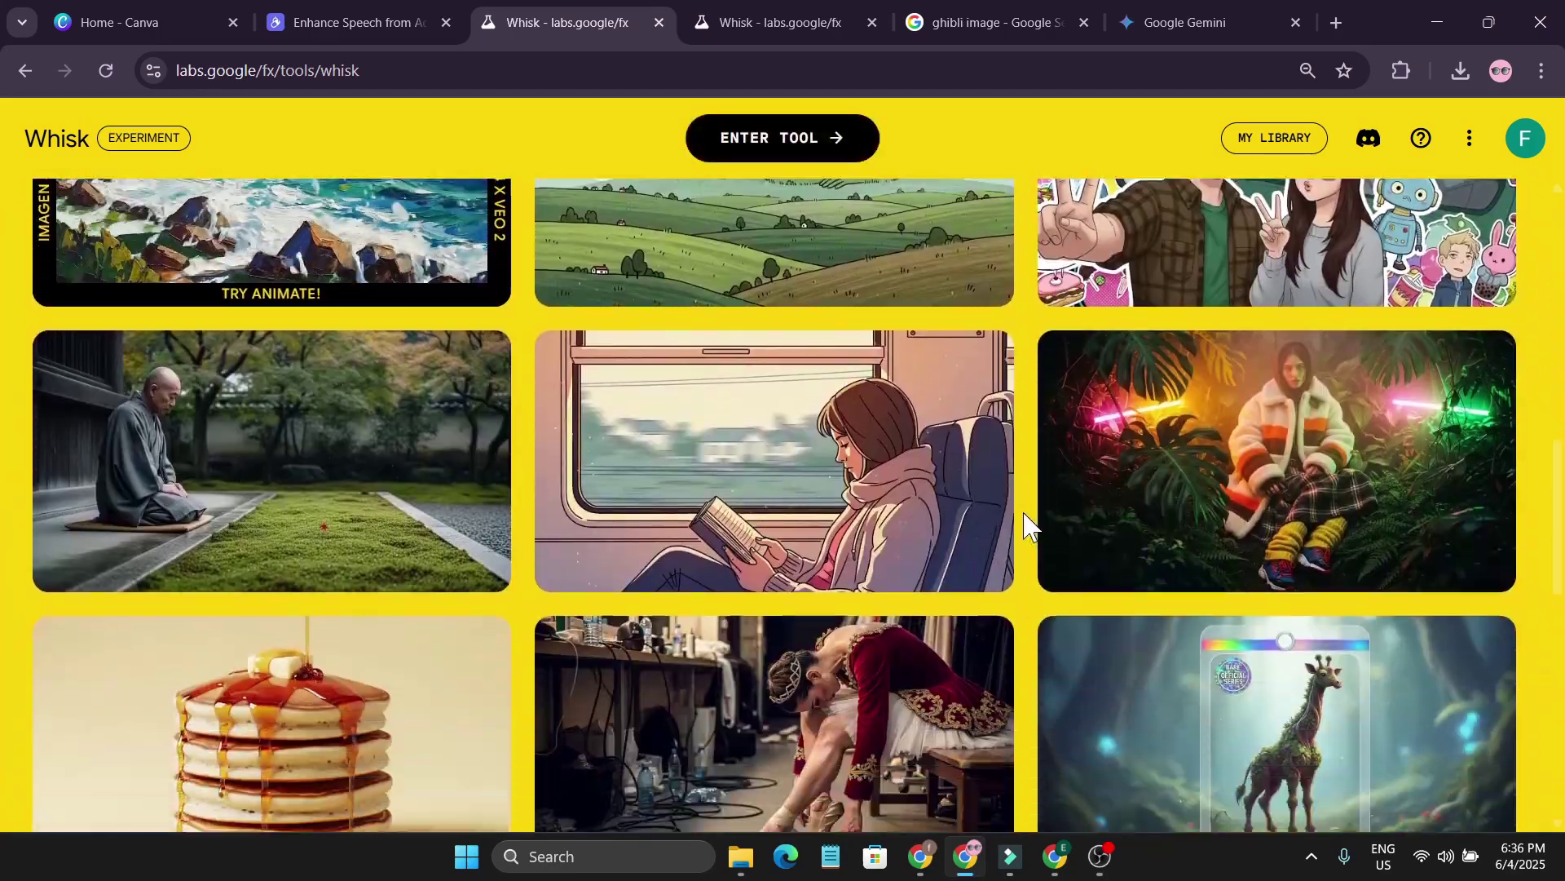
{"action": "scroll", "coordinate": [1023, 528], "scroll_direction": "down", "scroll_amount": 8}
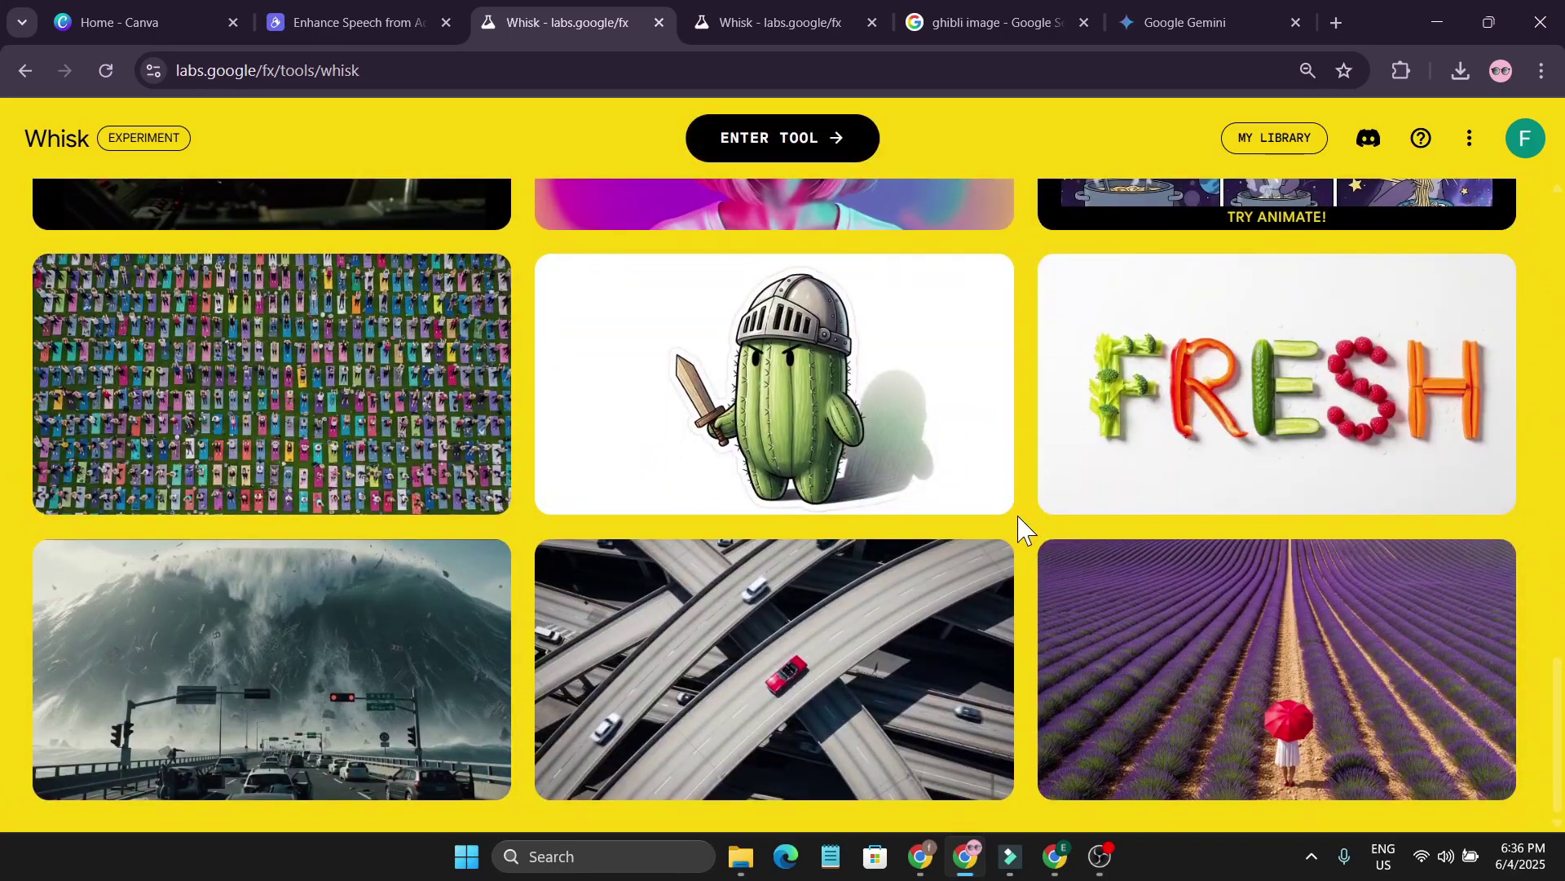
{"action": "scroll", "coordinate": [1024, 528], "scroll_direction": "up", "scroll_amount": 4}
{"action": "scroll", "coordinate": [1024, 528], "scroll_direction": "up", "scroll_amount": 15}
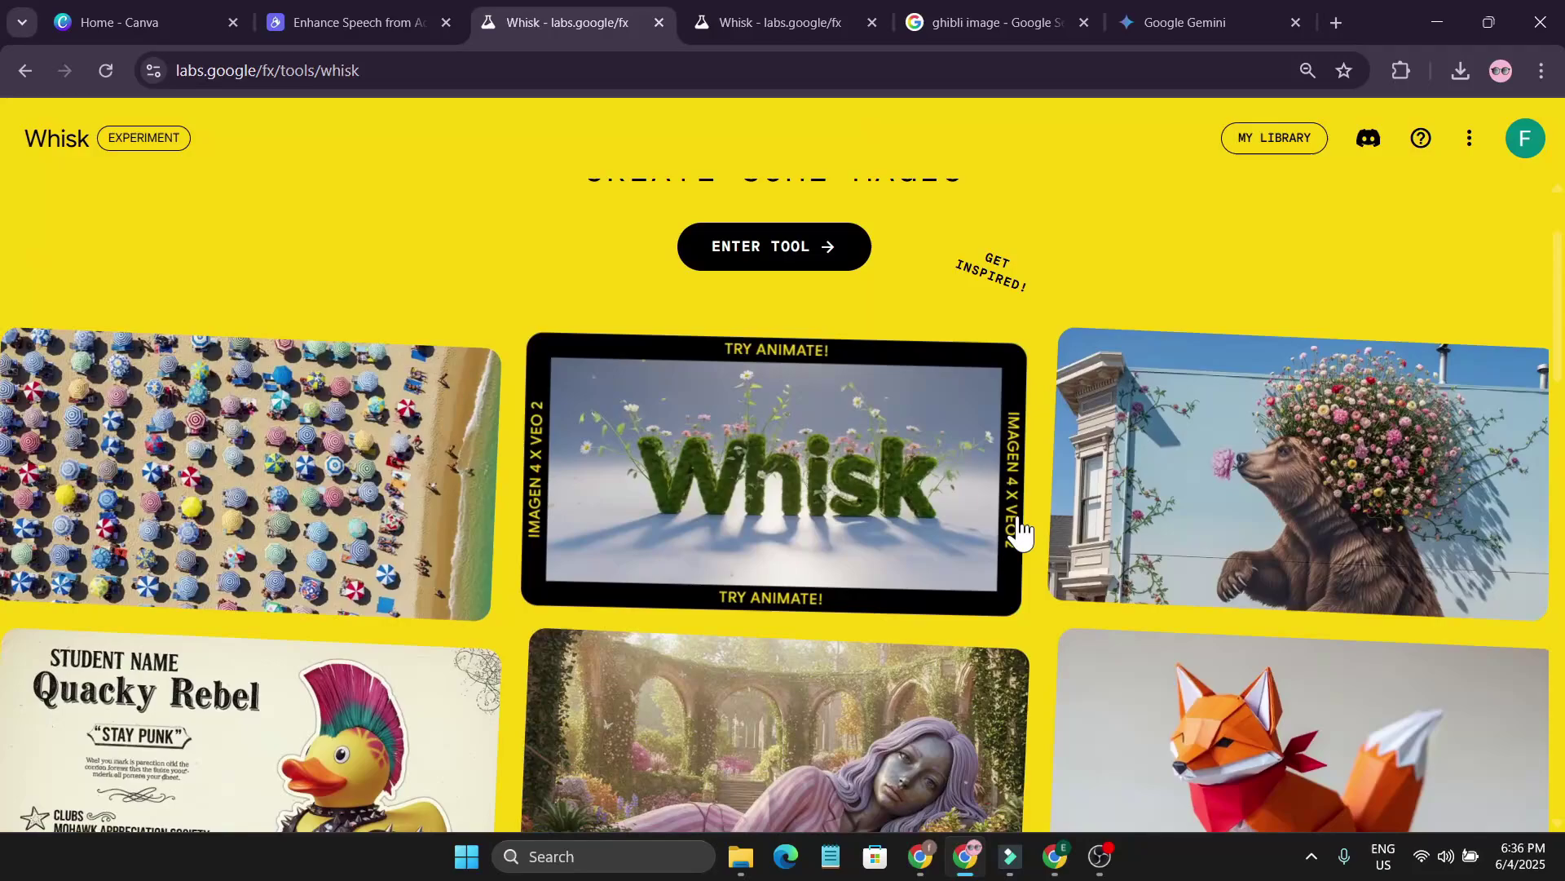
{"action": "scroll", "coordinate": [1048, 489], "scroll_direction": "down", "scroll_amount": 4}
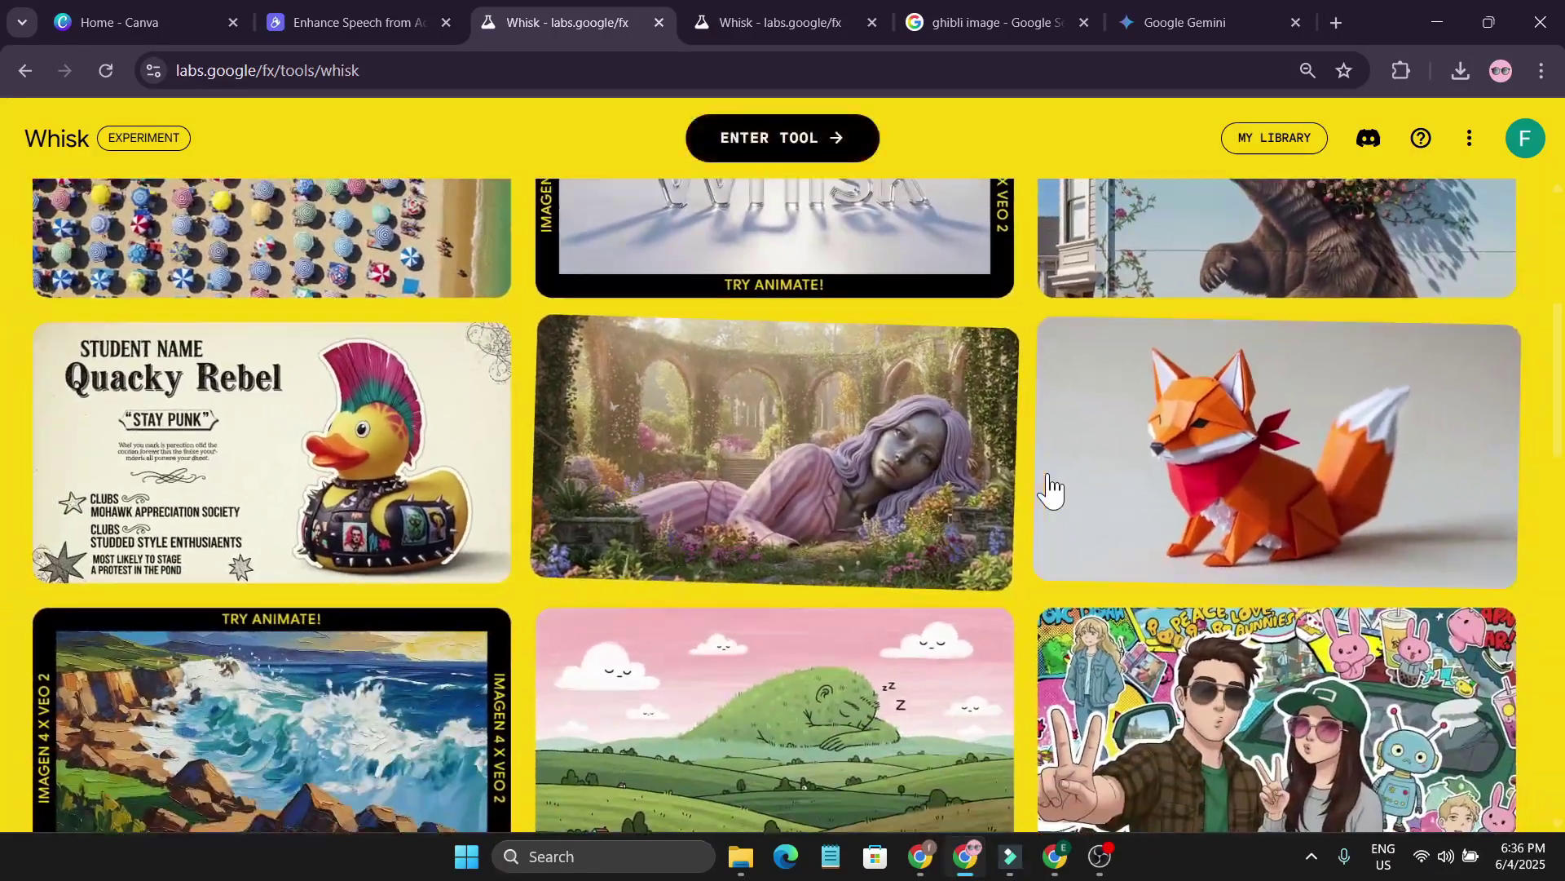
{"action": "scroll", "coordinate": [1043, 473], "scroll_direction": "up", "scroll_amount": 4}
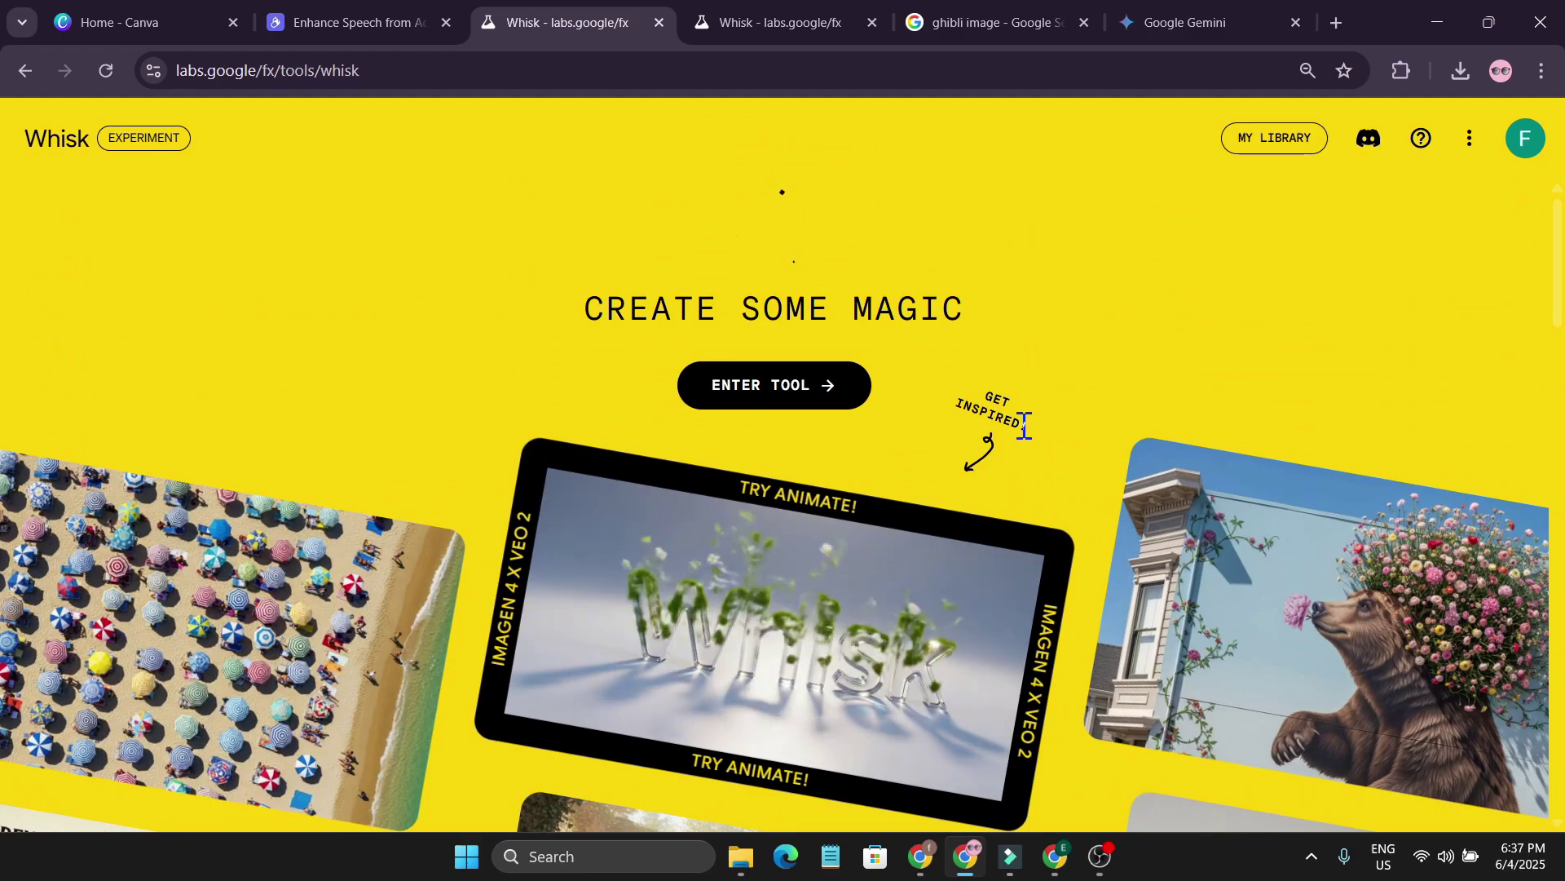
{"action": "scroll", "coordinate": [1025, 425], "scroll_direction": "down", "scroll_amount": 3}
{"action": "scroll", "coordinate": [1024, 425], "scroll_direction": "up", "scroll_amount": 3}
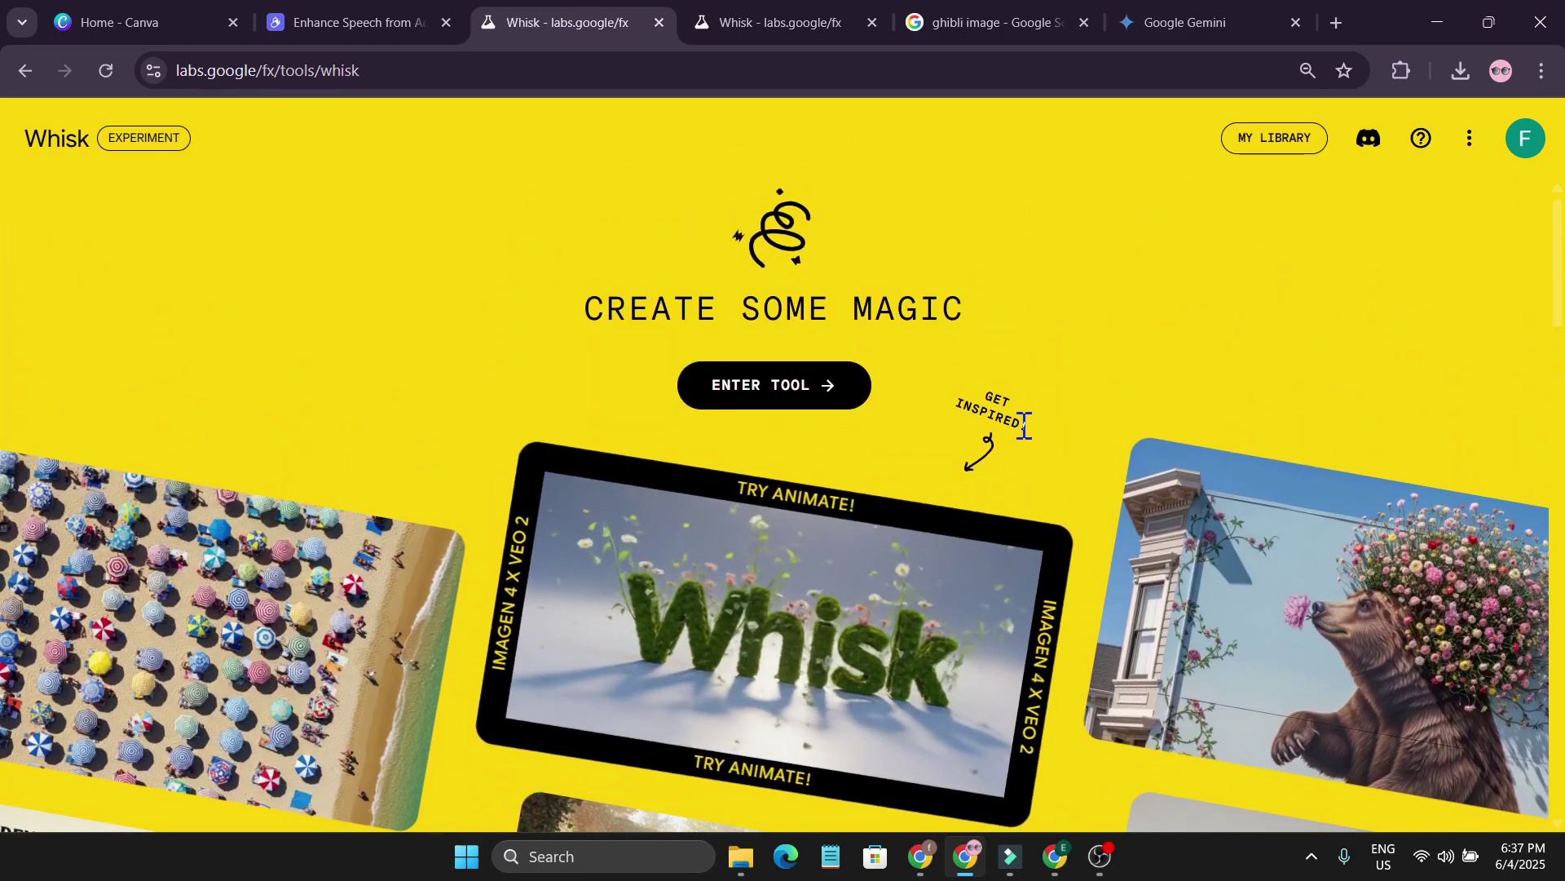